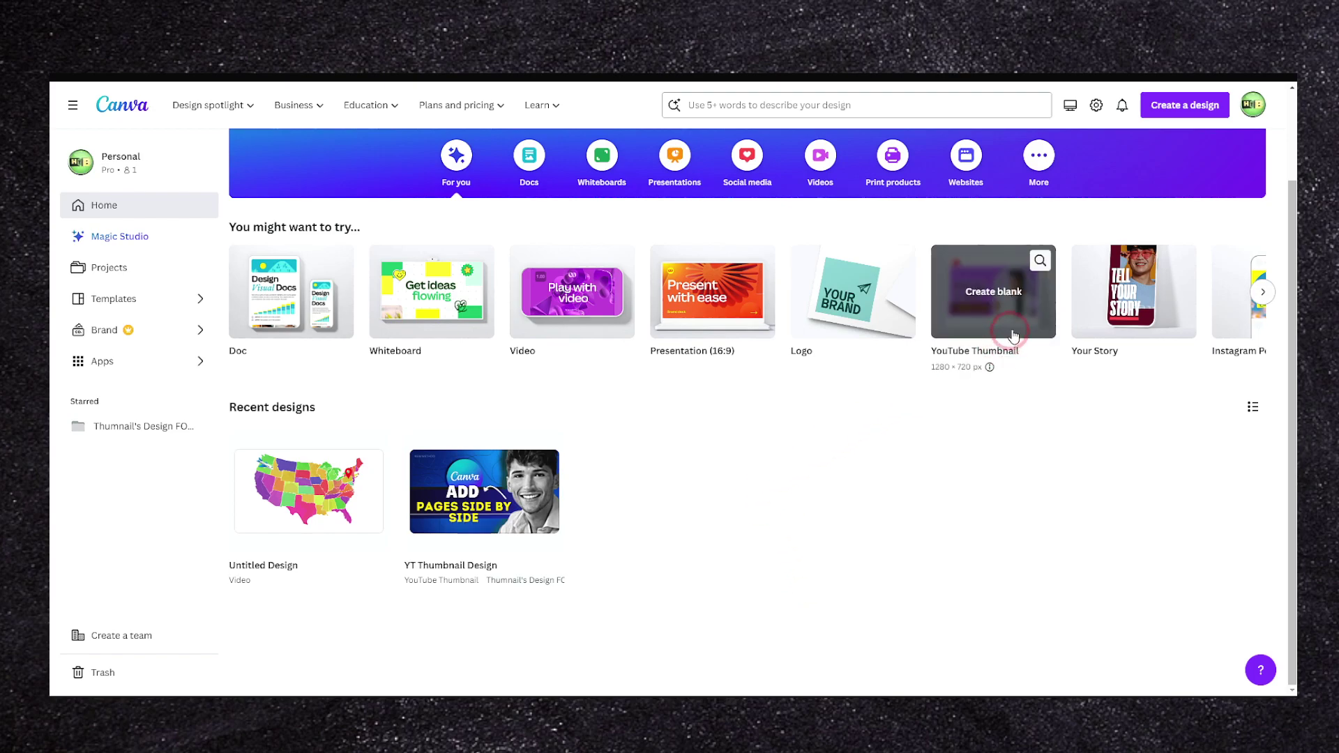
Step: Create a new blank custom-size design measuring 1980 × 1080 px
click(1150, 113)
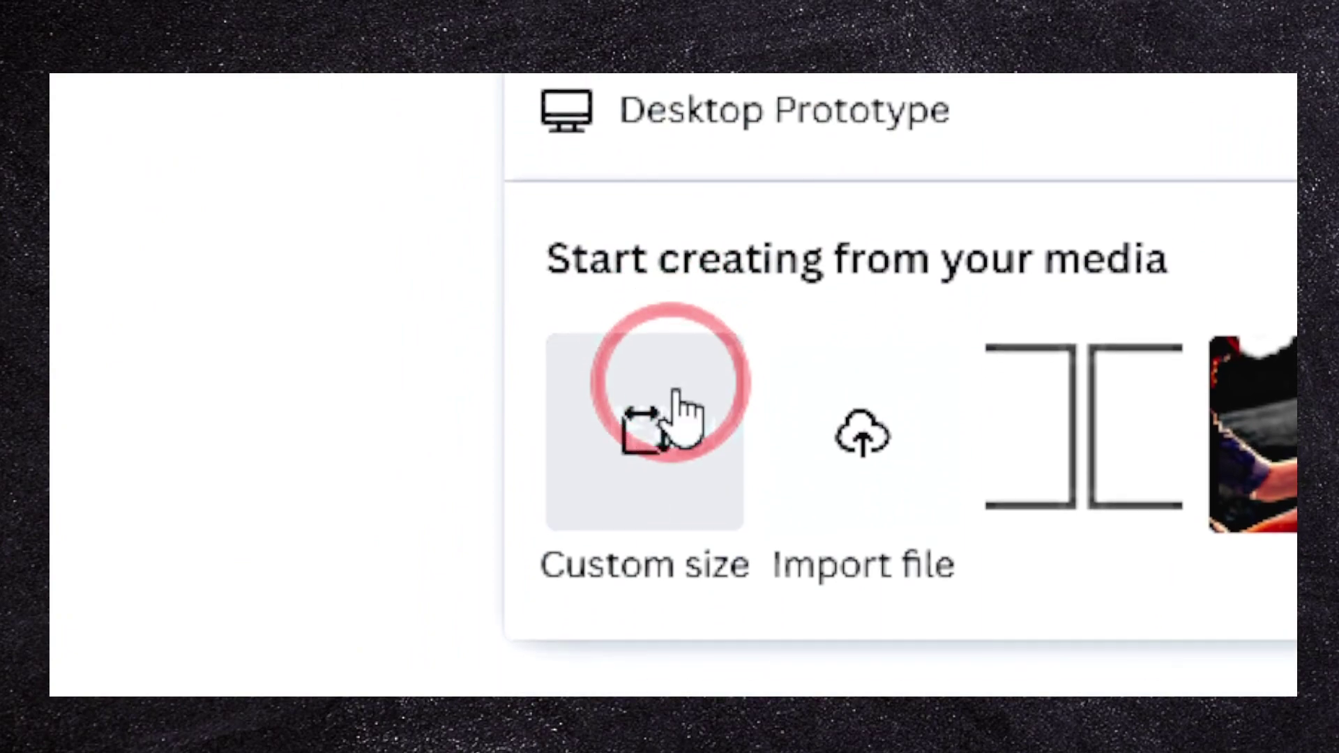
click(680, 411)
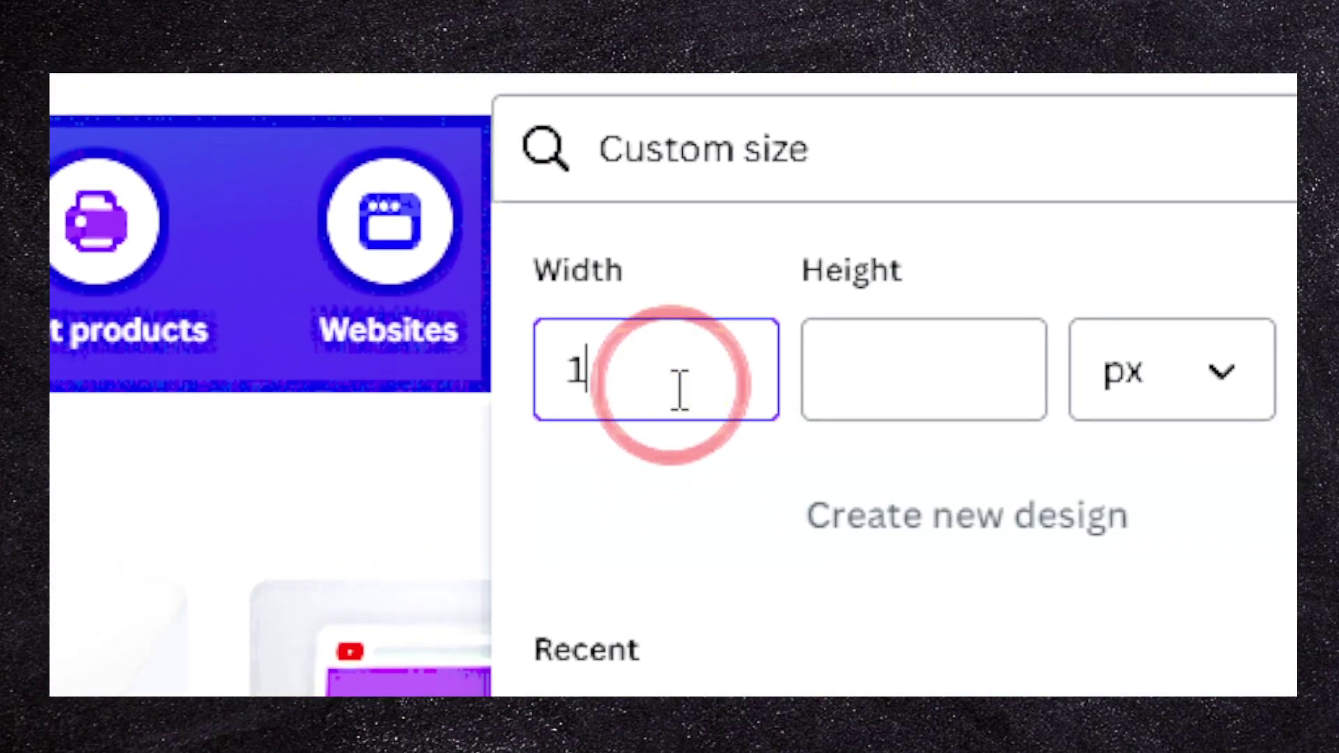
text(19280)
click(1002, 363)
text(1080)
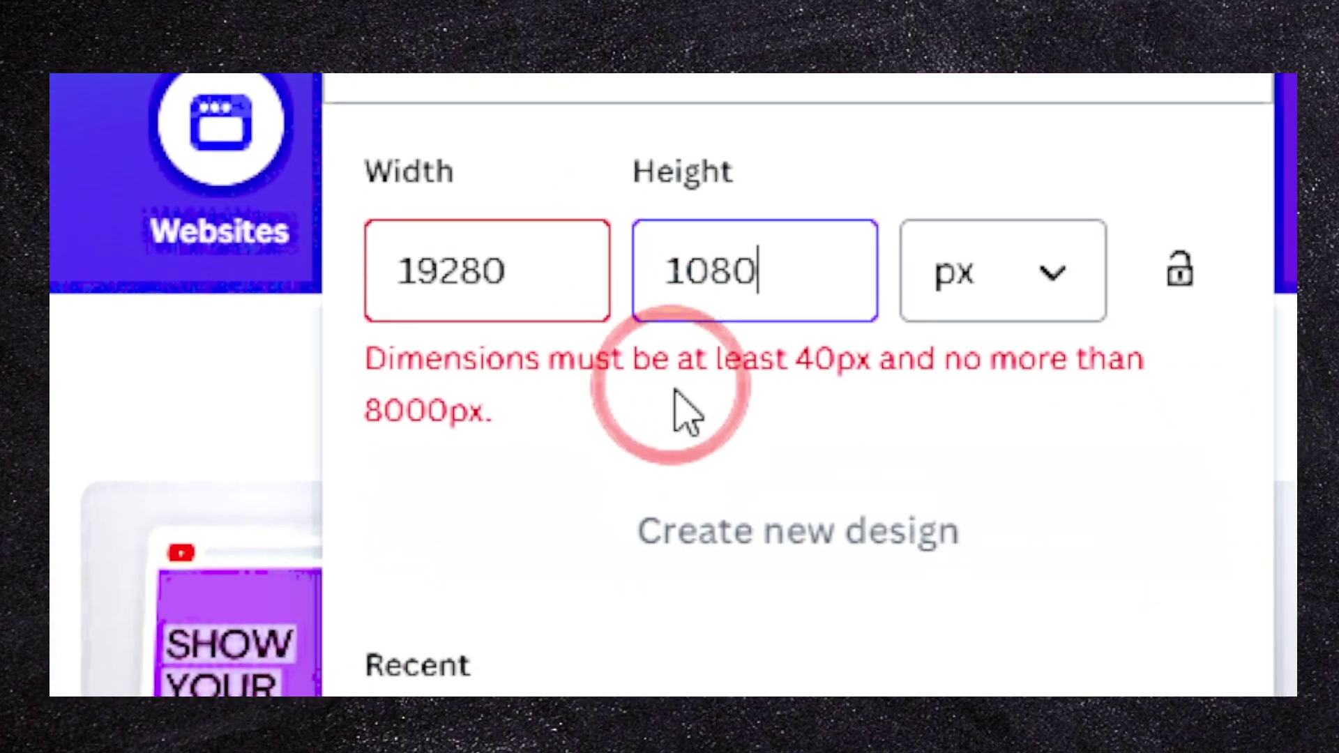
click(931, 300)
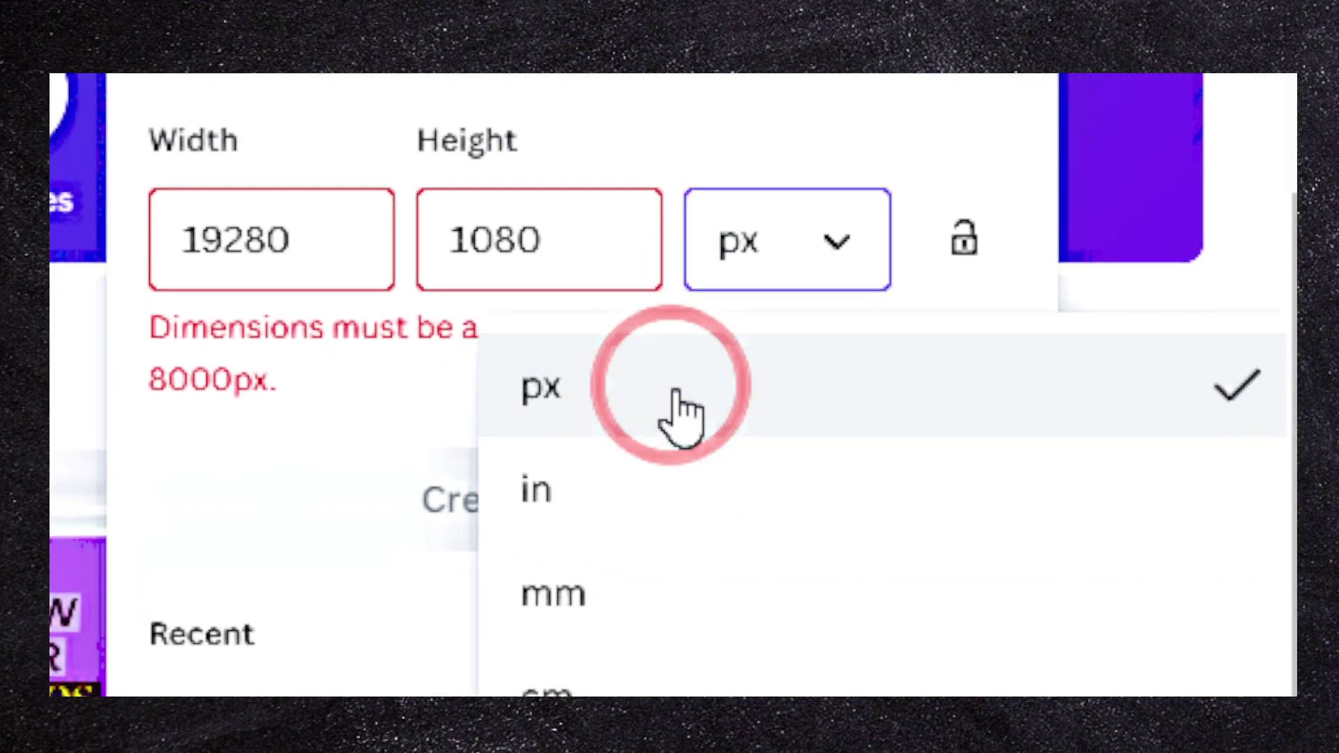
click(885, 420)
click(658, 255)
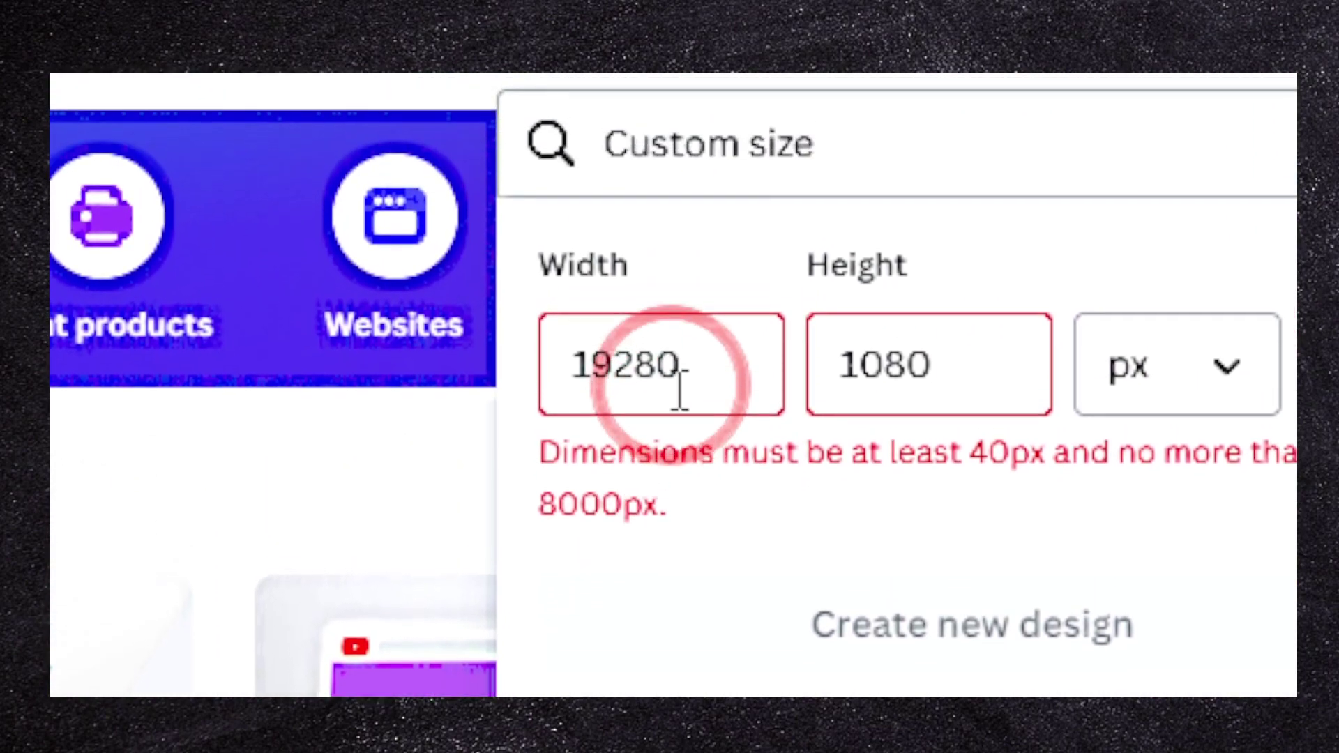
key(BackSpace)
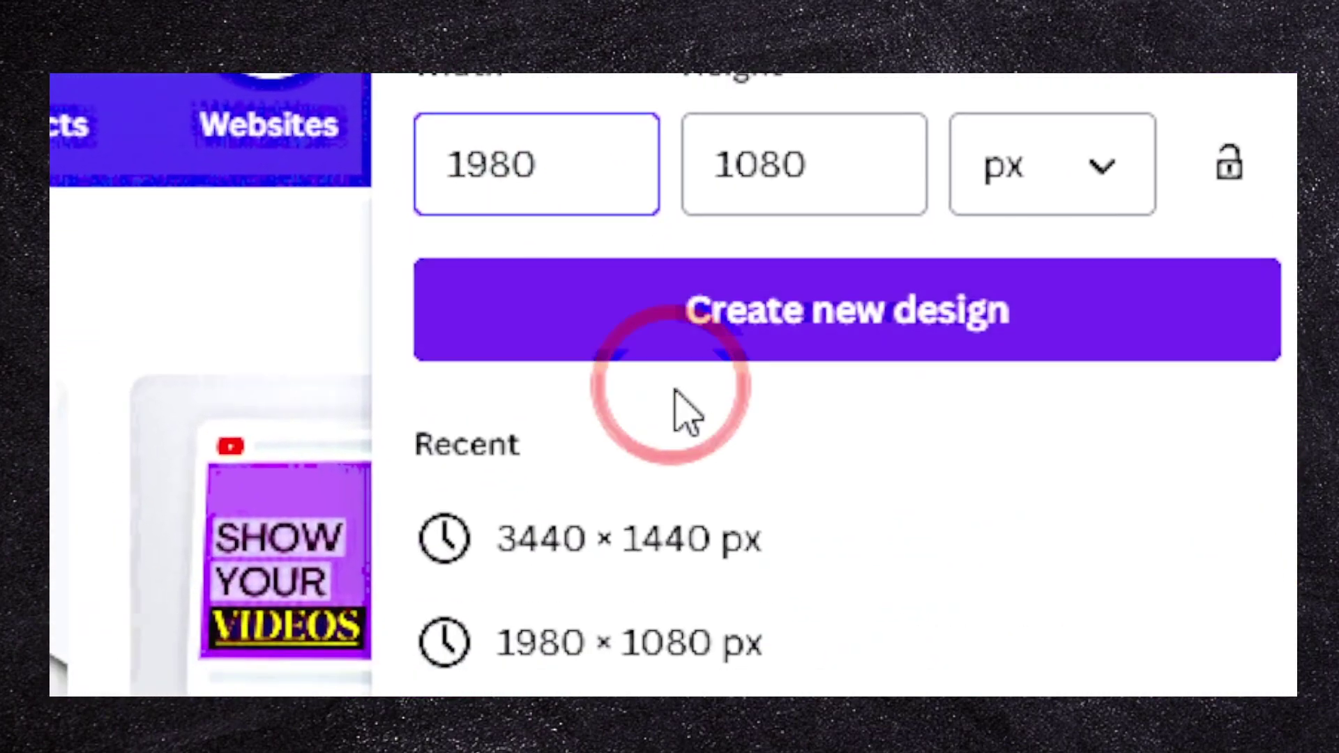
click(846, 628)
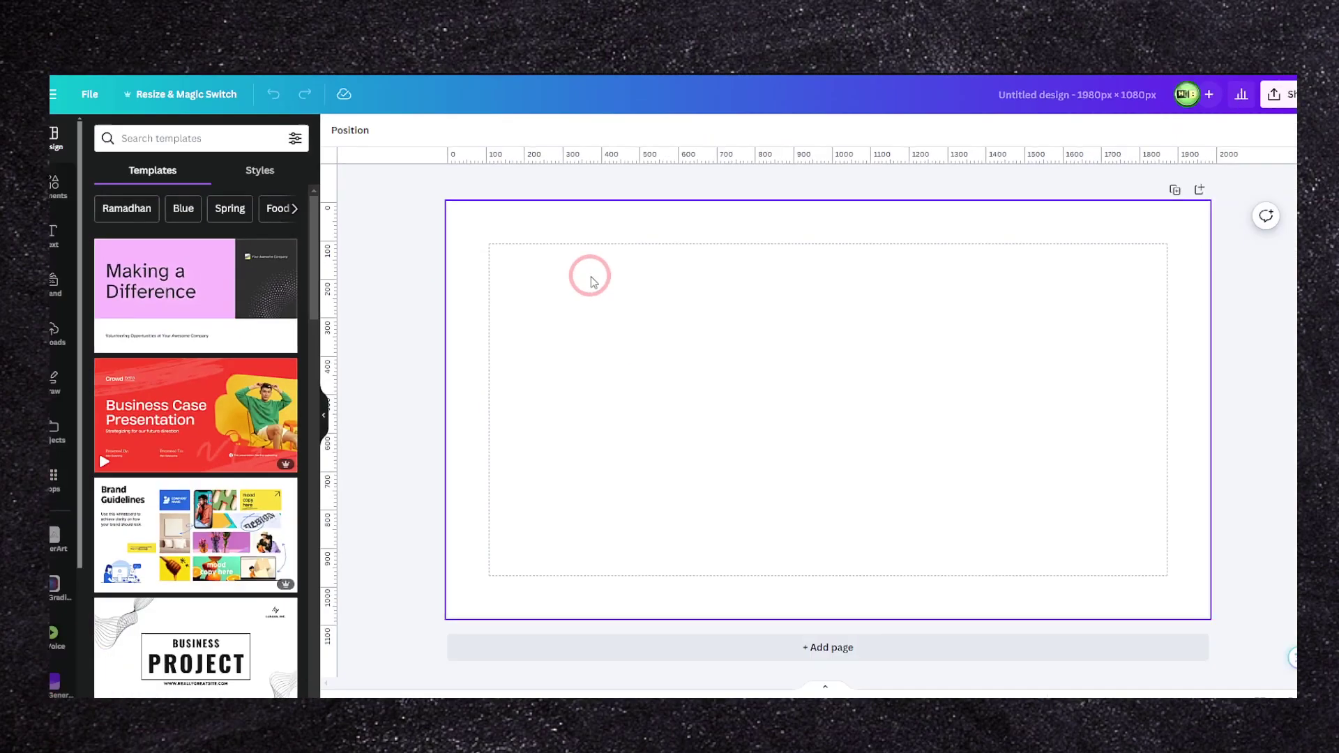
Step: Browse the frame elements and show the complete collection of letter frames
click(73, 188)
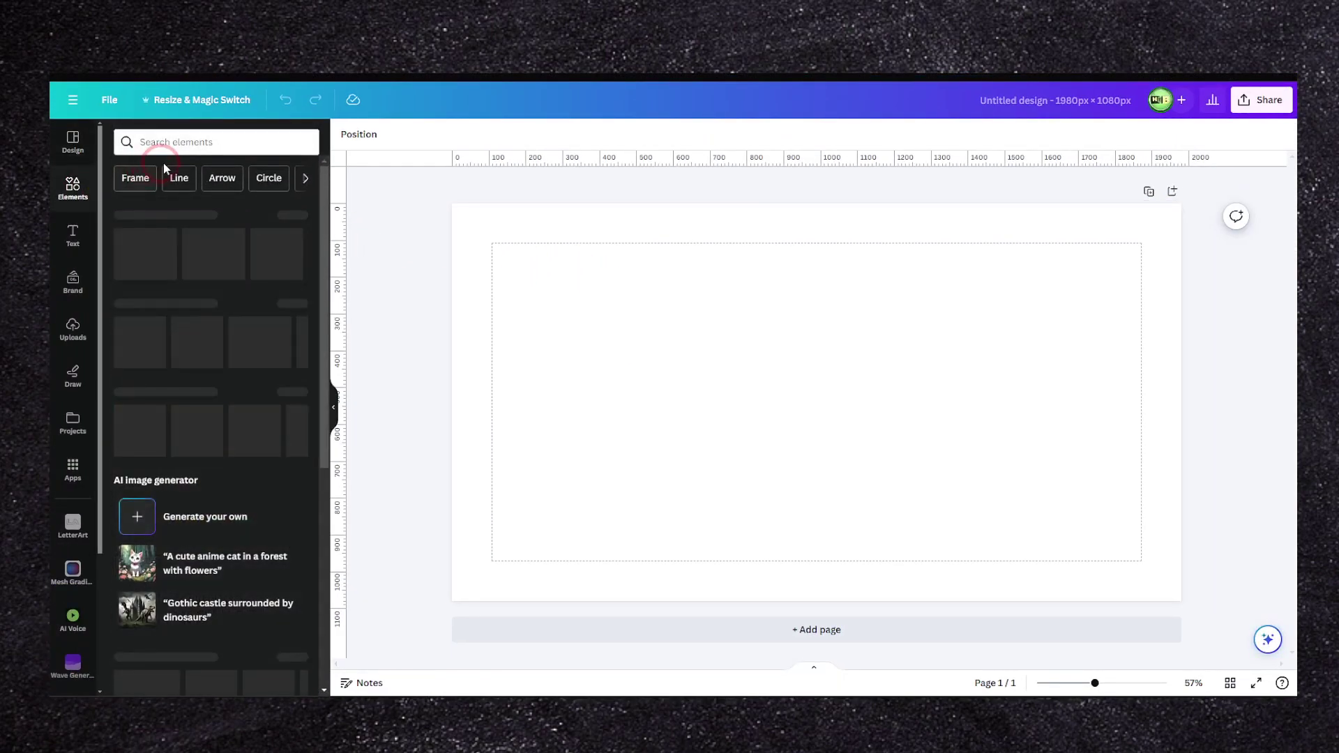
click(179, 143)
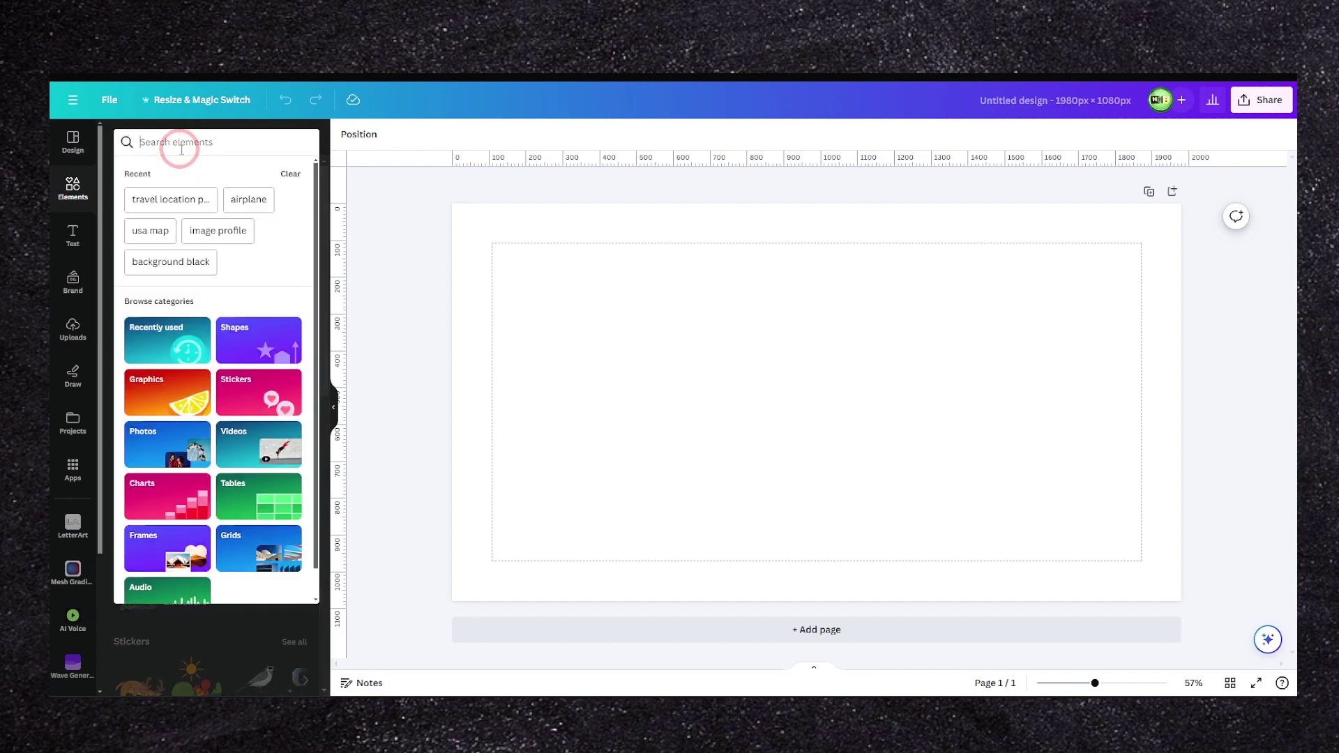
click(209, 129)
click(206, 141)
click(166, 548)
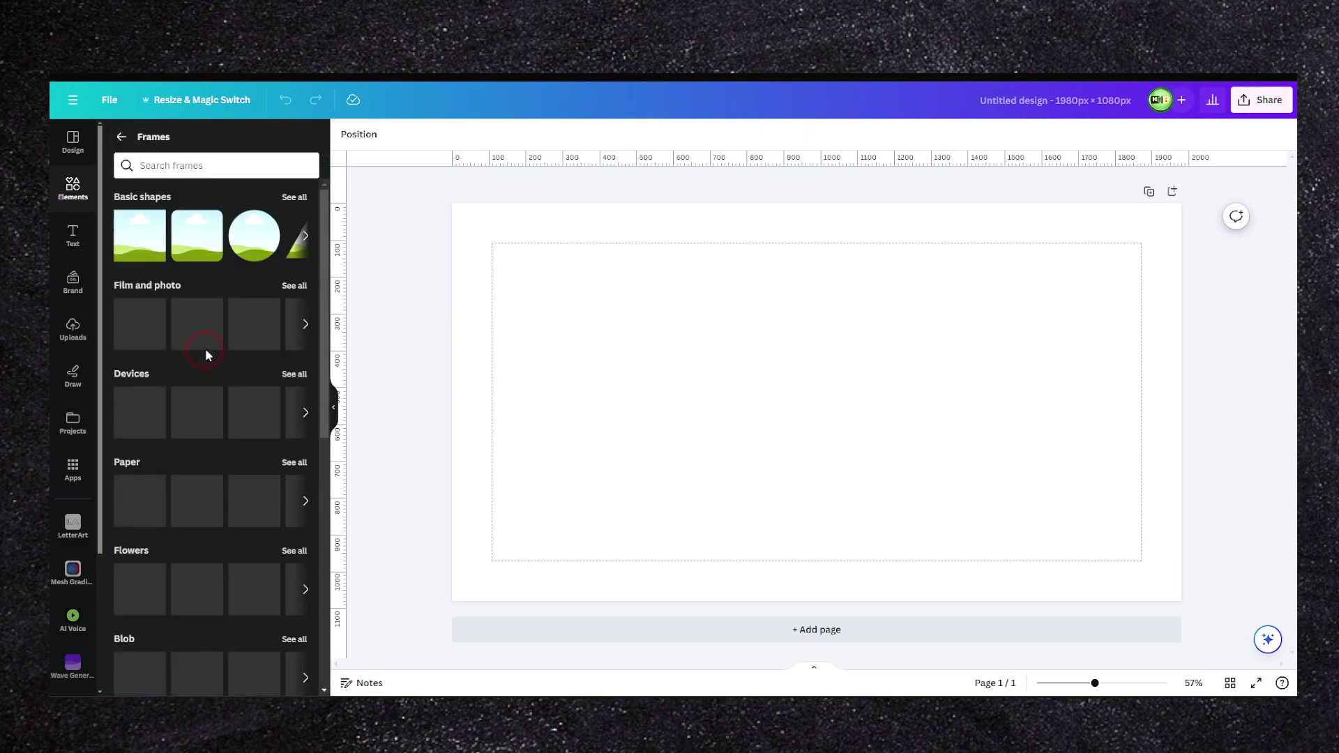
scroll(206, 340, down, 3)
scroll(207, 340, down, 5)
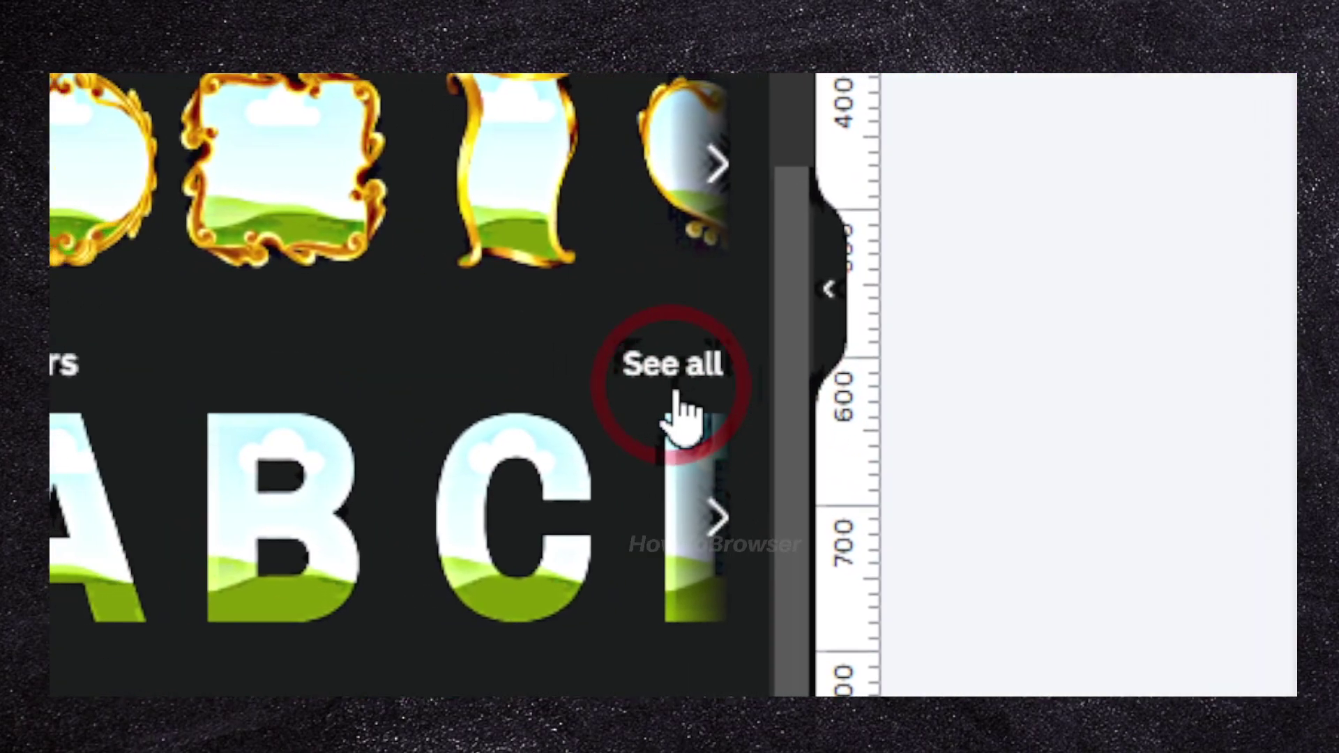
click(676, 400)
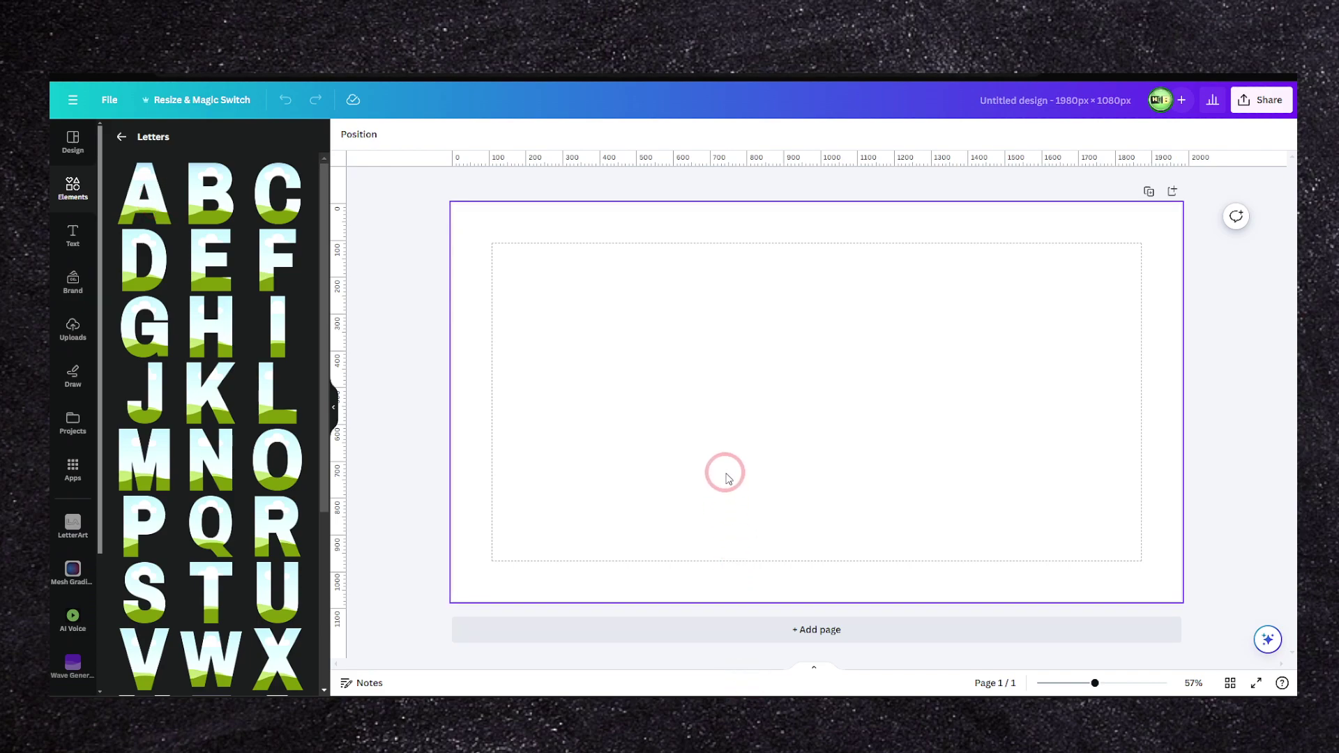
Step: Add the letter A frame to the page, shrink it and place it near the page's left margin
click(196, 222)
click(145, 207)
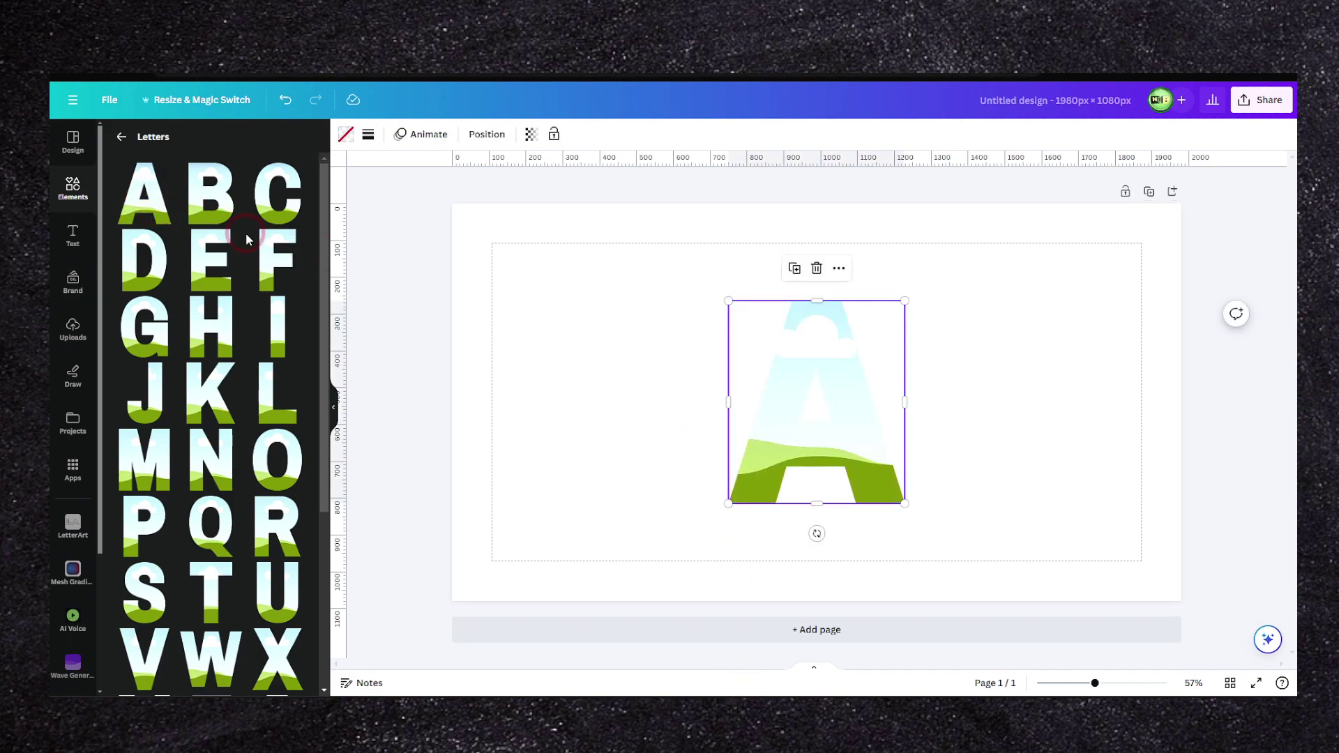
drag(821, 366, 618, 364)
drag(679, 304, 635, 352)
drag(591, 398, 573, 376)
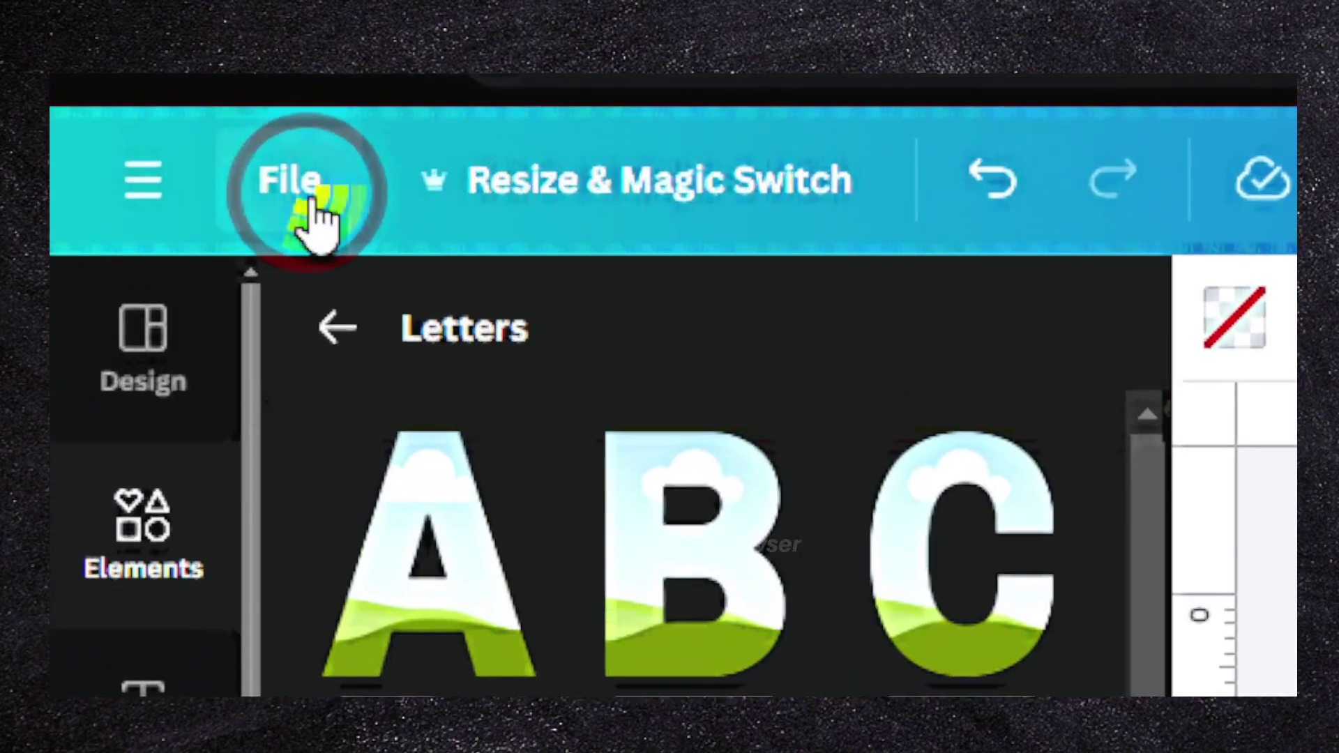
Step: Add custom guides to the page with 6 columns and 6 rows
click(112, 101)
click(139, 255)
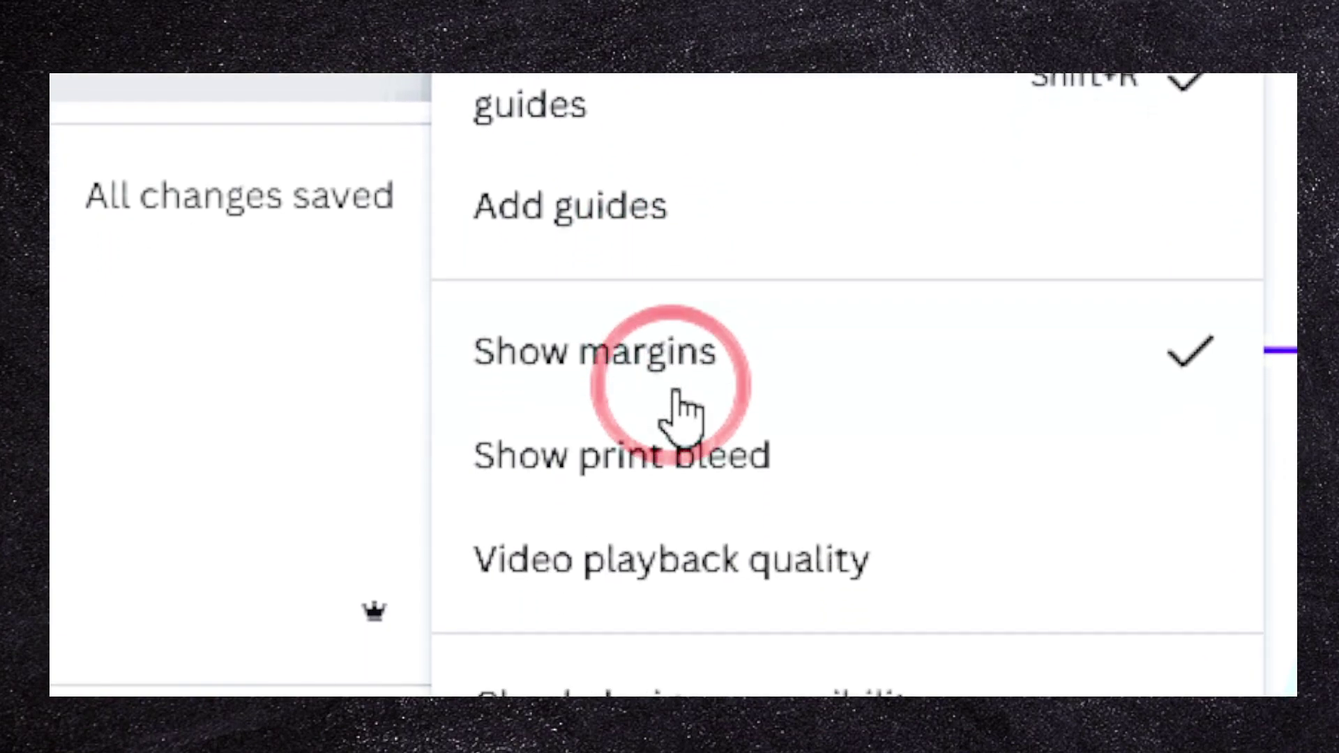
click(628, 206)
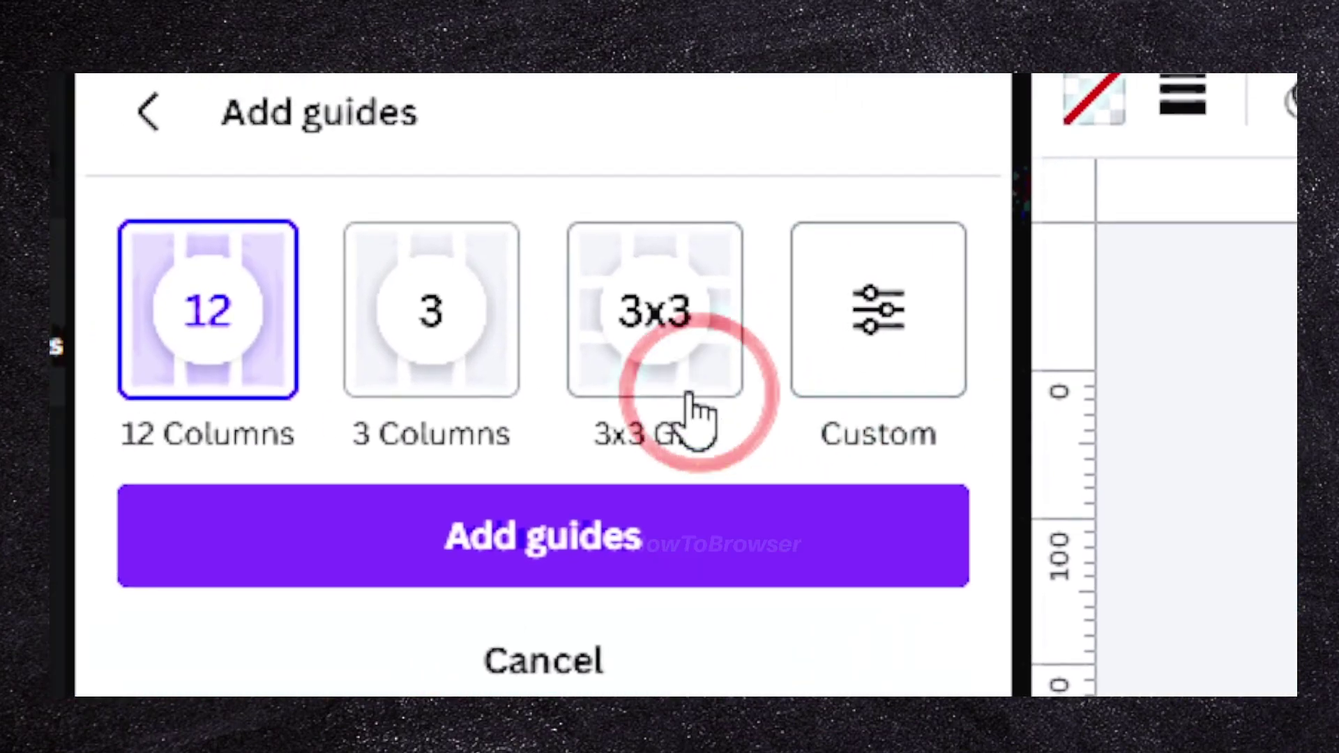
click(508, 328)
click(697, 328)
click(854, 341)
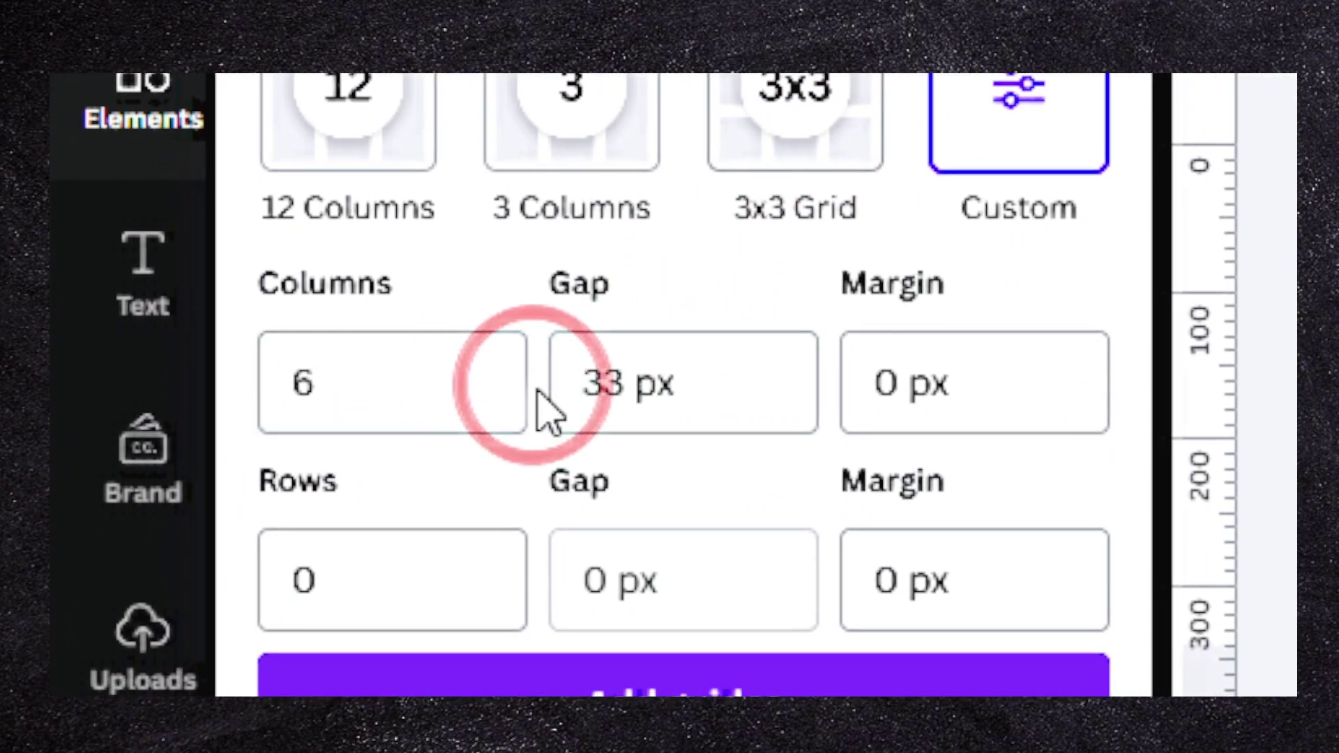
drag(327, 585, 52, 591)
click(293, 585)
text(6)
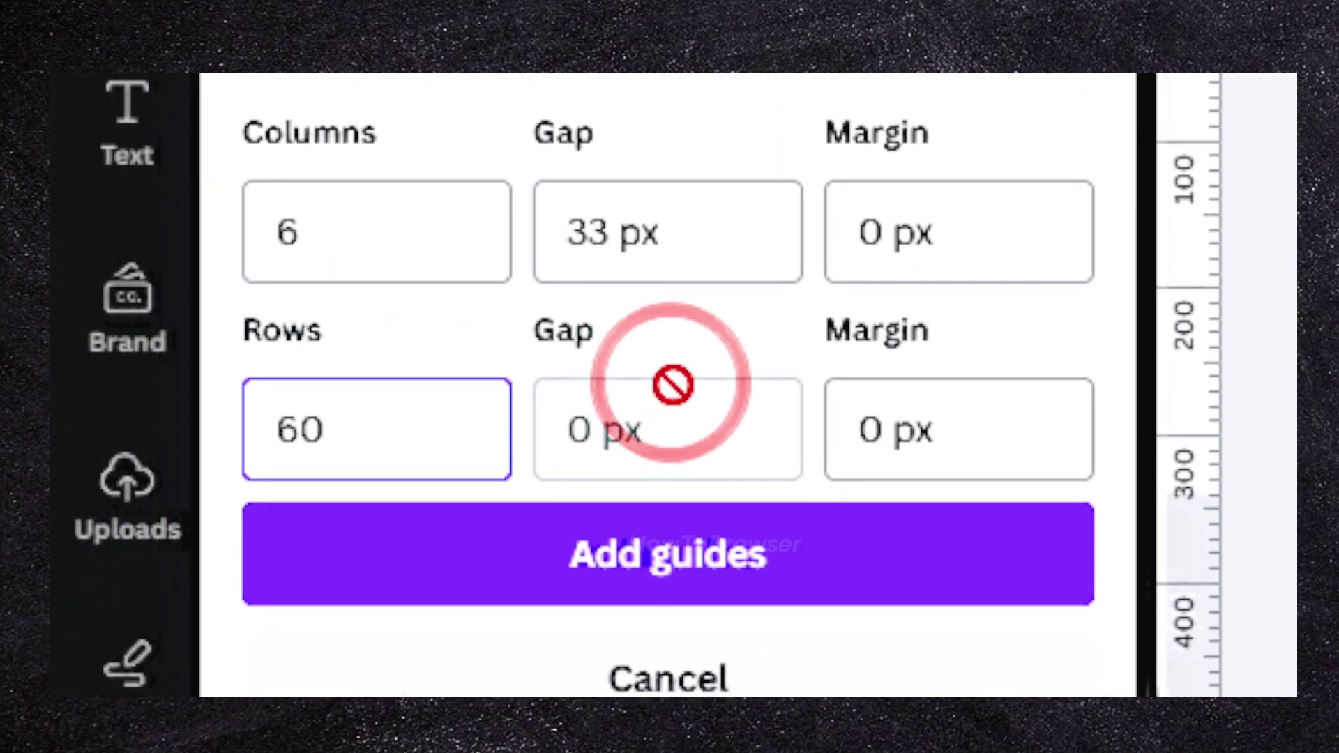
key(Delete)
click(486, 397)
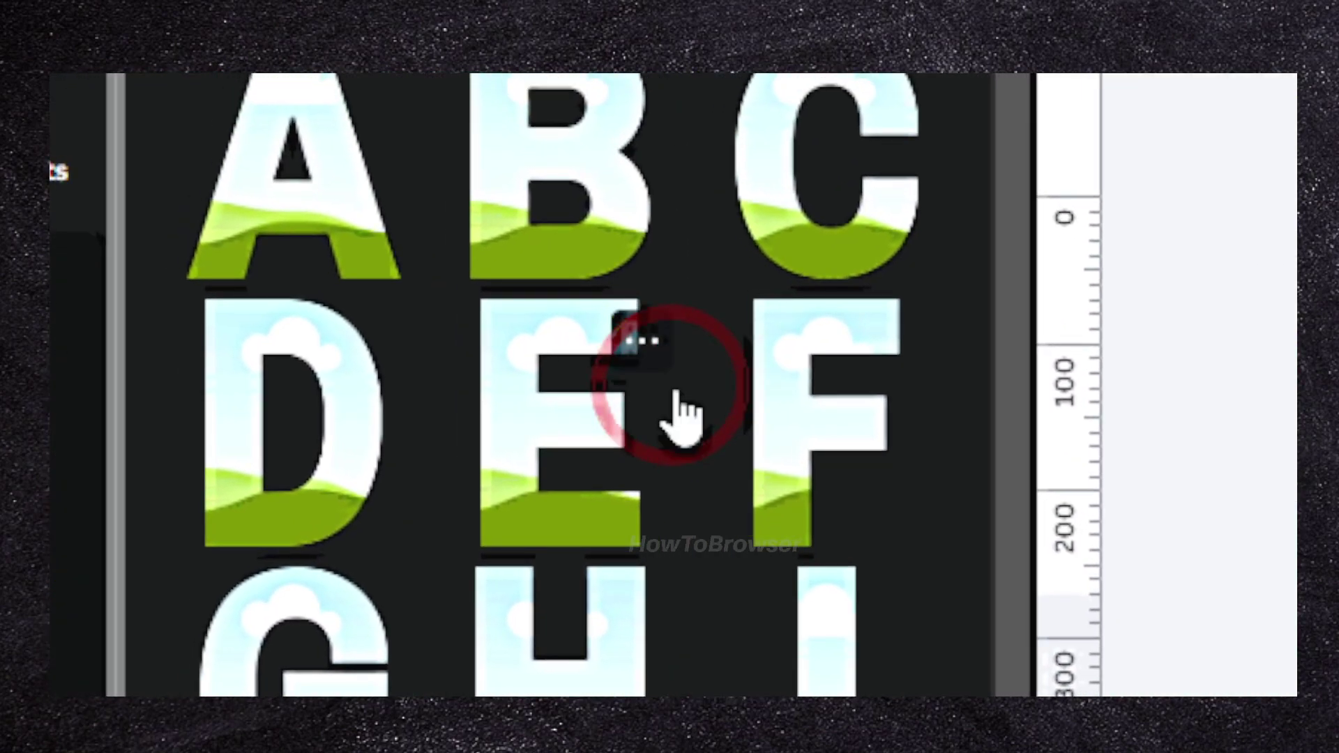
Step: Add the letter W frame, scale it down and place it directly beside the A
click(686, 387)
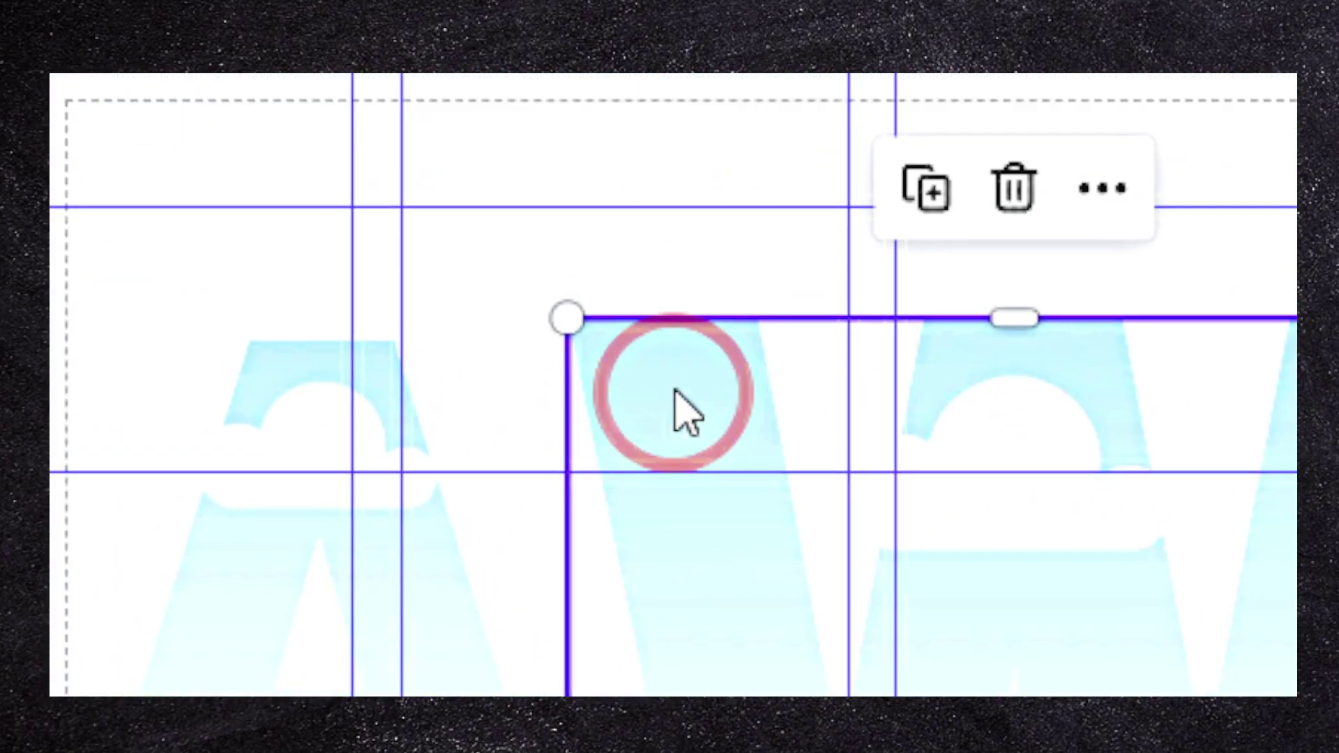
drag(567, 318, 878, 600)
drag(976, 669, 680, 295)
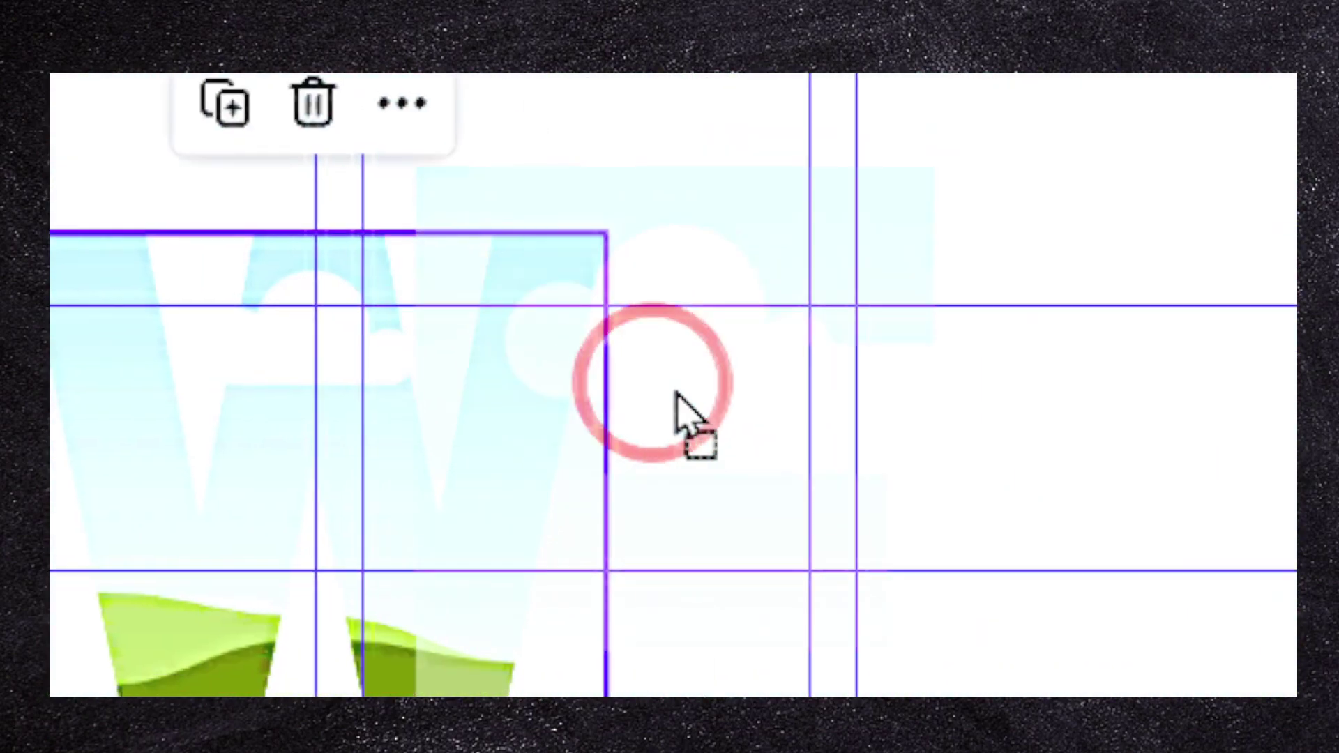
Step: Add the letter E frame, shrink it to roughly the W's height and align it right after the W
drag(675, 392, 824, 328)
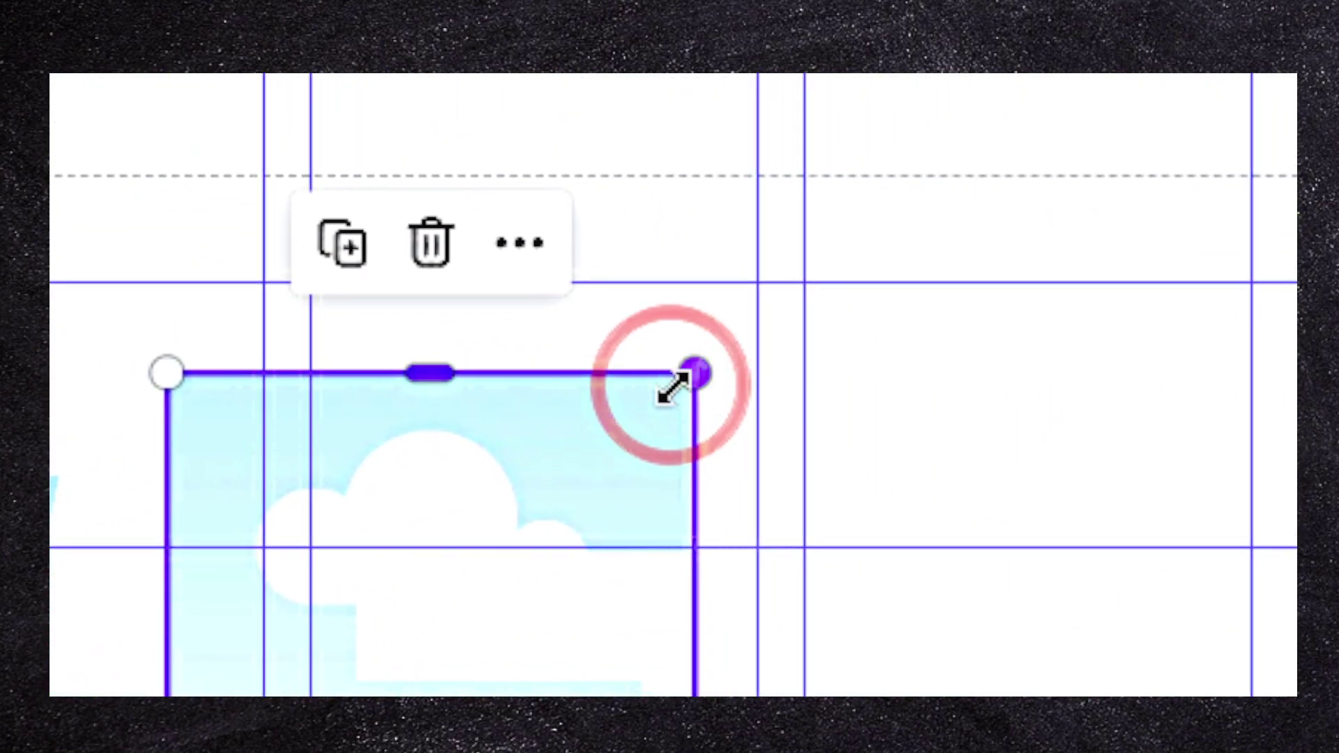
drag(975, 130, 935, 418)
drag(673, 388, 680, 383)
drag(974, 384, 788, 238)
drag(665, 510, 643, 463)
drag(972, 527, 836, 526)
drag(830, 382, 800, 389)
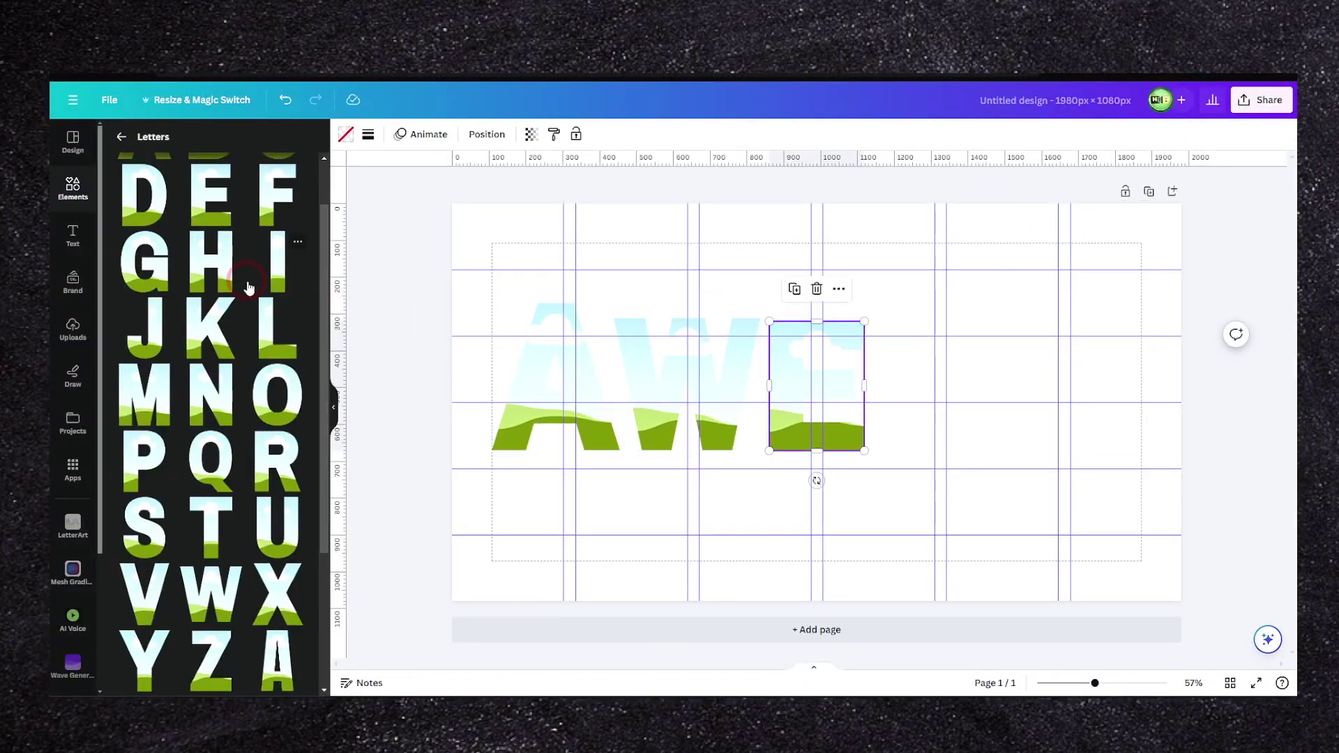
Step: Add the letter frames S and O, scaled to match the other letters and lined up after the E
drag(148, 535, 943, 326)
drag(1009, 296, 972, 349)
drag(929, 402, 930, 358)
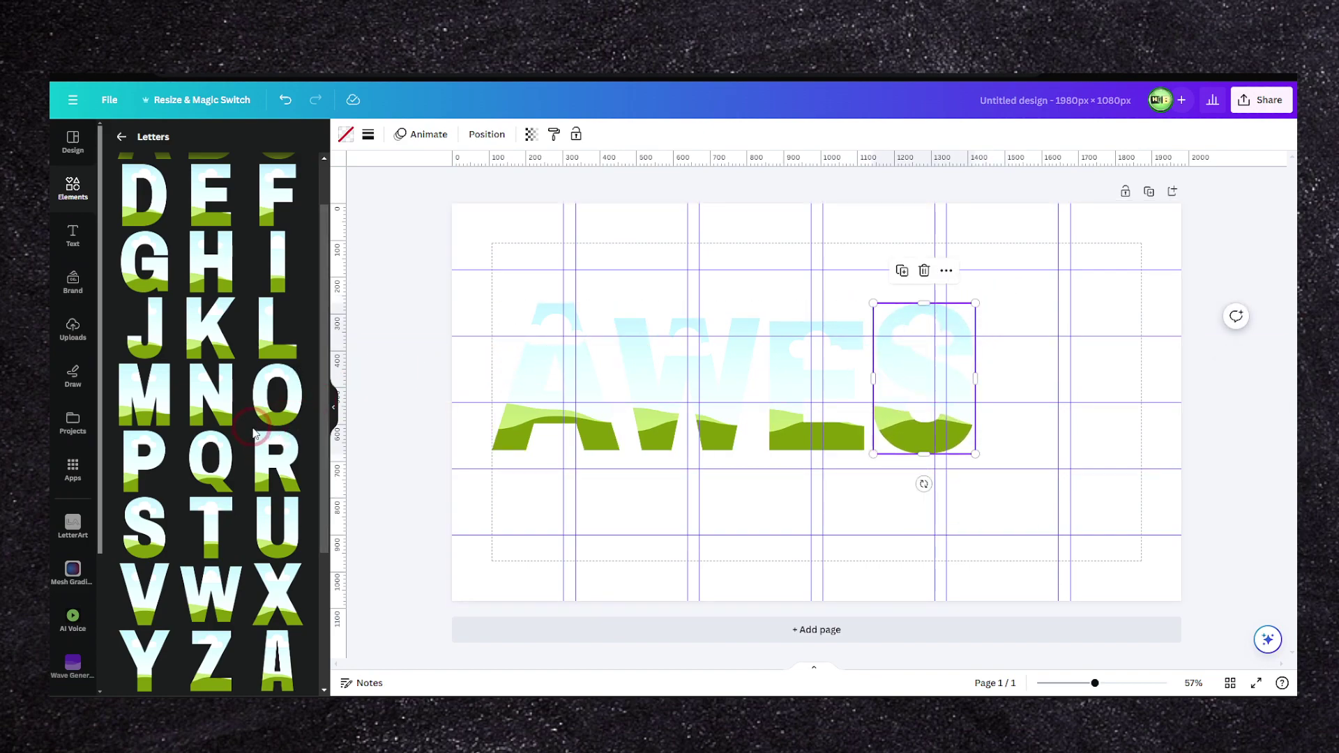
drag(564, 410, 1086, 359)
drag(1038, 397, 1025, 362)
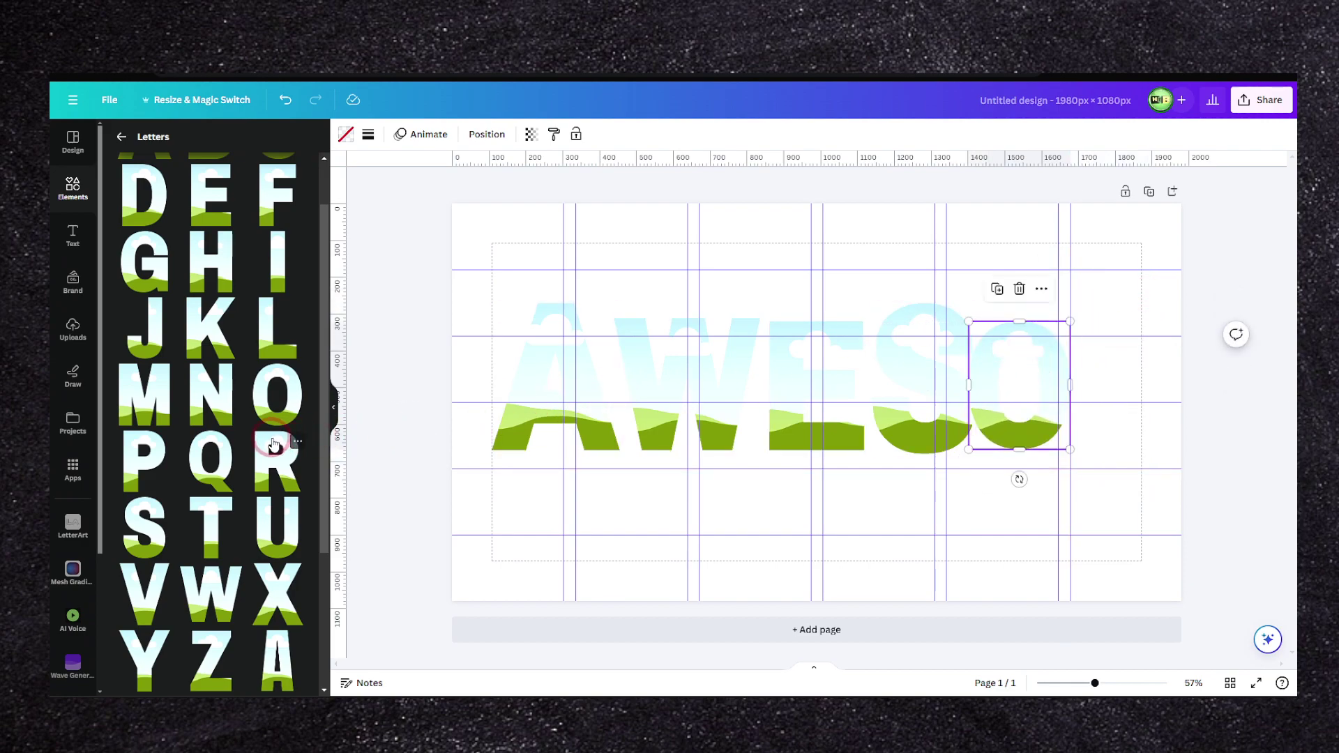
Step: Add the letter frames M and E near the page's right edge to complete the word AWESOME
drag(187, 422, 1070, 315)
scroll(241, 353, up, 2)
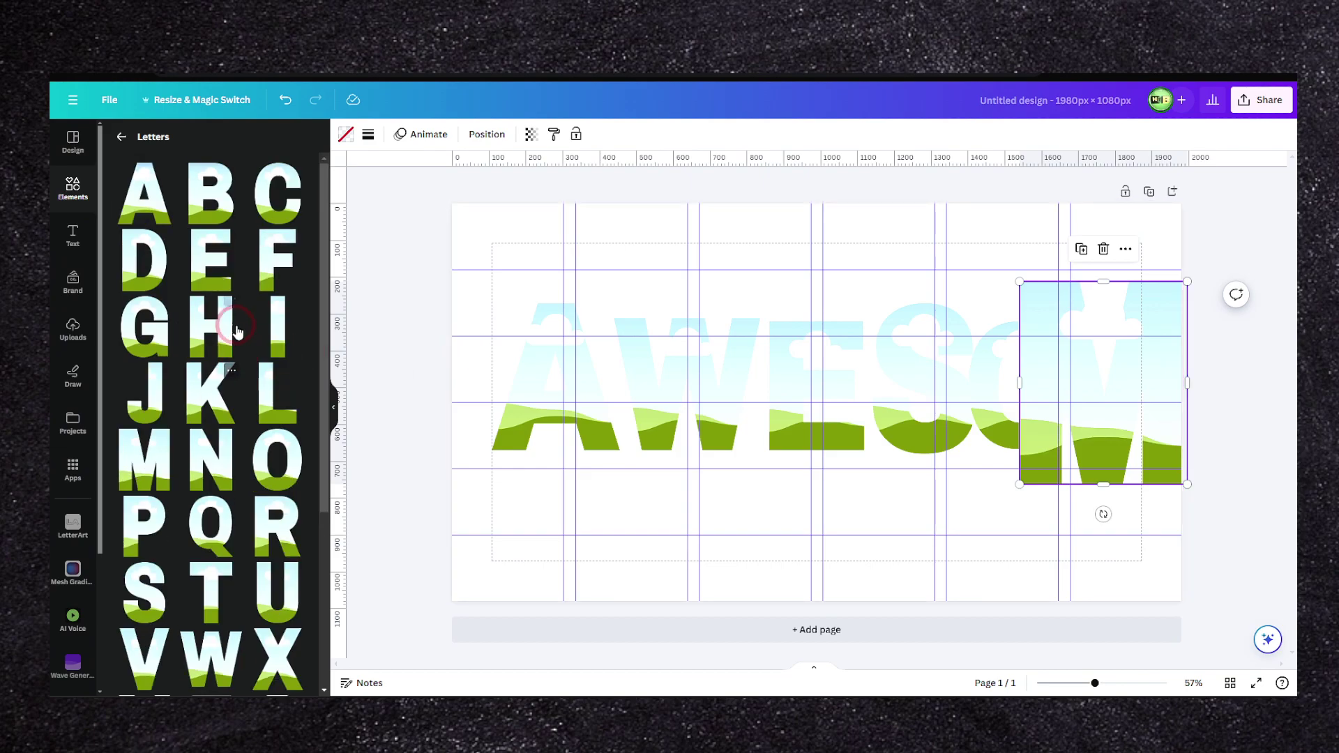
drag(221, 269, 1105, 352)
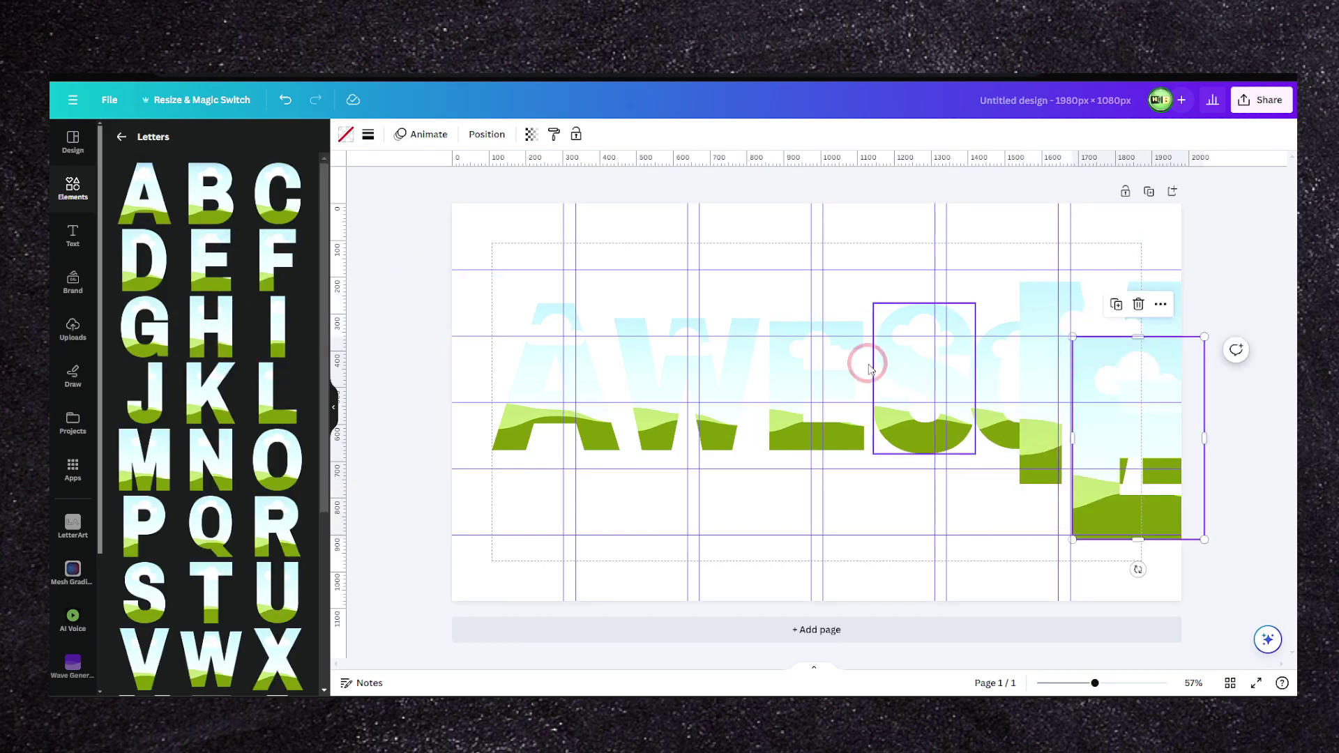
Step: Shrink the A and W and shift the letters leftward so the M and final E fit on the page
drag(603, 399, 579, 396)
drag(594, 303, 576, 332)
drag(672, 368, 638, 368)
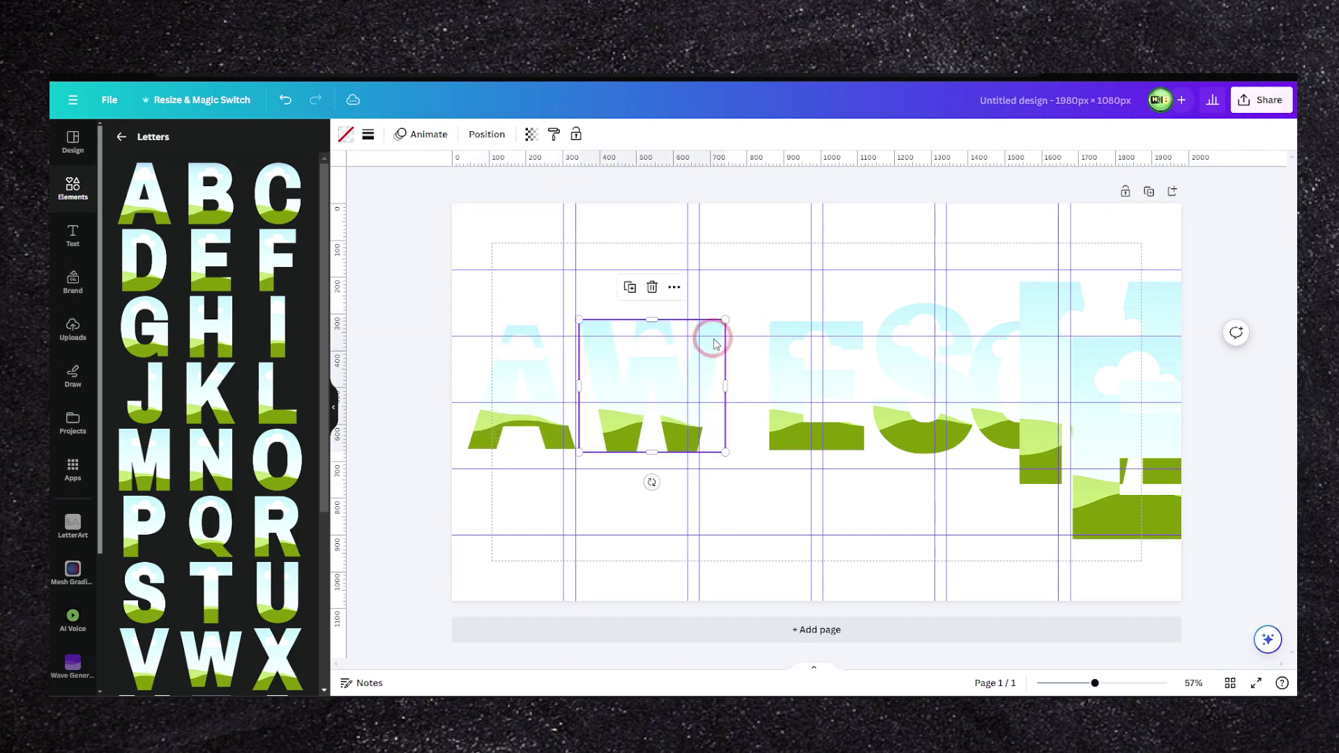
drag(714, 327, 698, 343)
drag(804, 347, 751, 350)
drag(896, 340, 839, 340)
drag(997, 357, 902, 360)
drag(1030, 372, 885, 387)
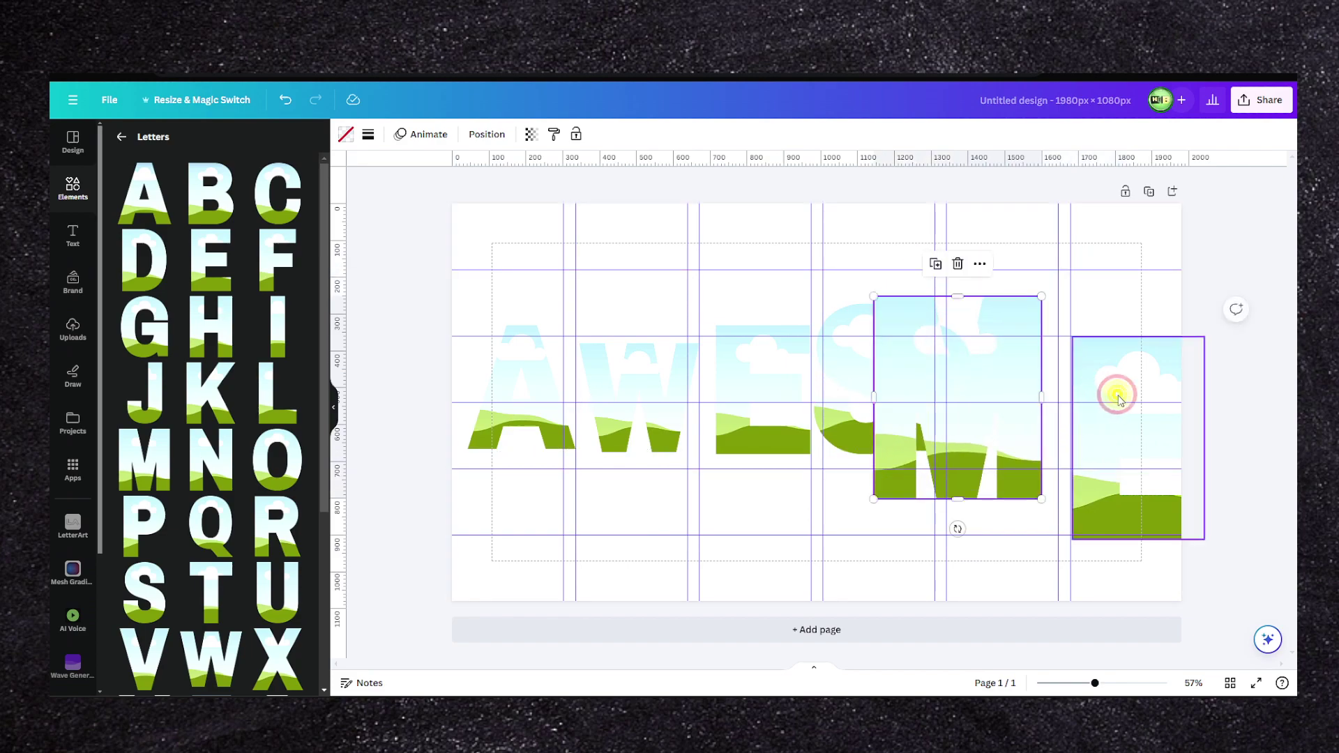
drag(1115, 391, 1071, 360)
Step: Select all the letter frames and space them evenly with Tidy up
key(ctrl+a)
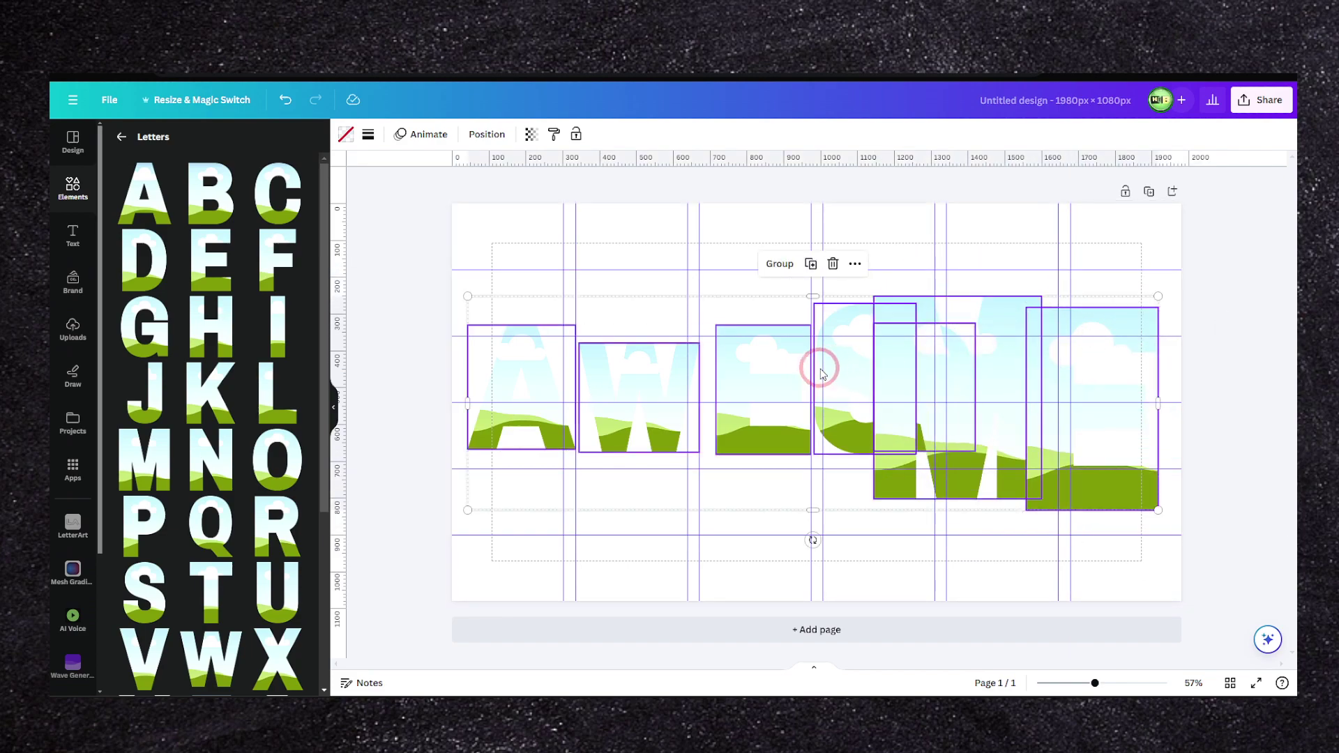
right_click(757, 369)
mouse_move(839, 523)
click(951, 519)
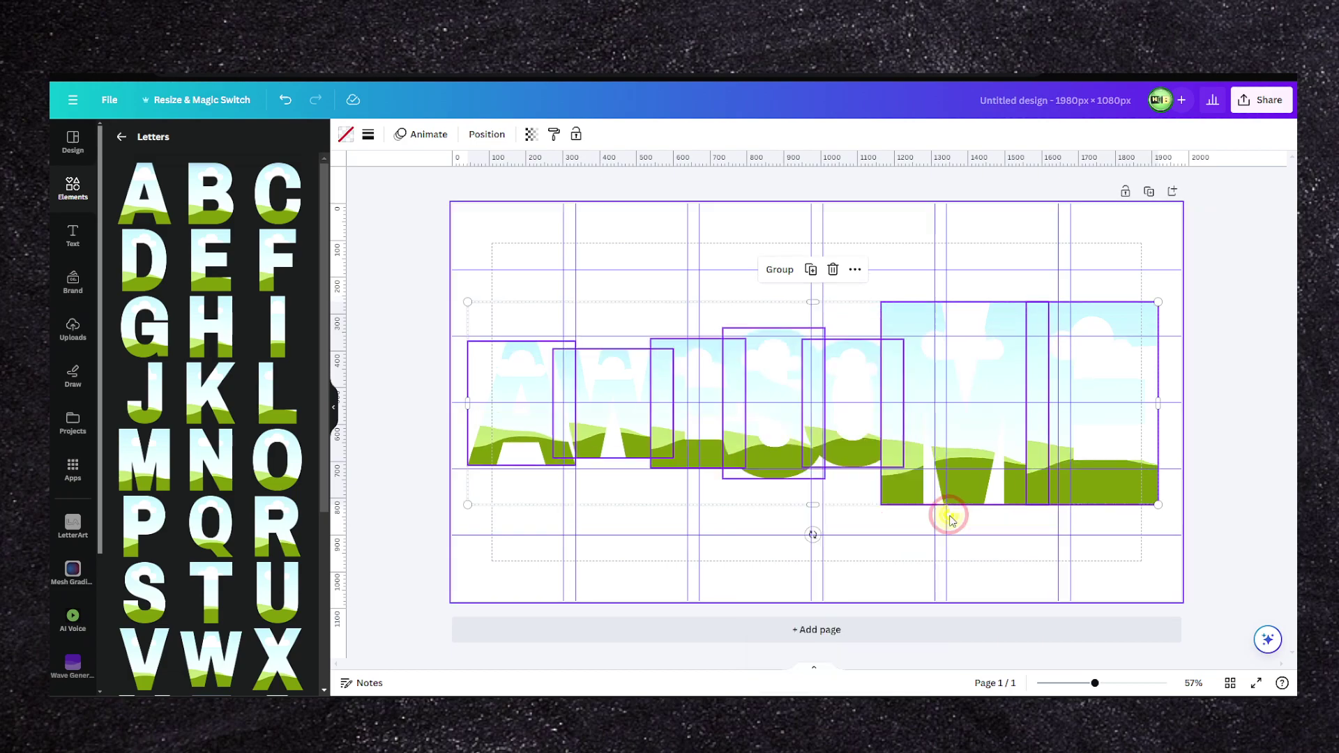
Step: Try spacing all the selected letter frames evenly in the vertical direction
right_click(824, 444)
mouse_move(874, 525)
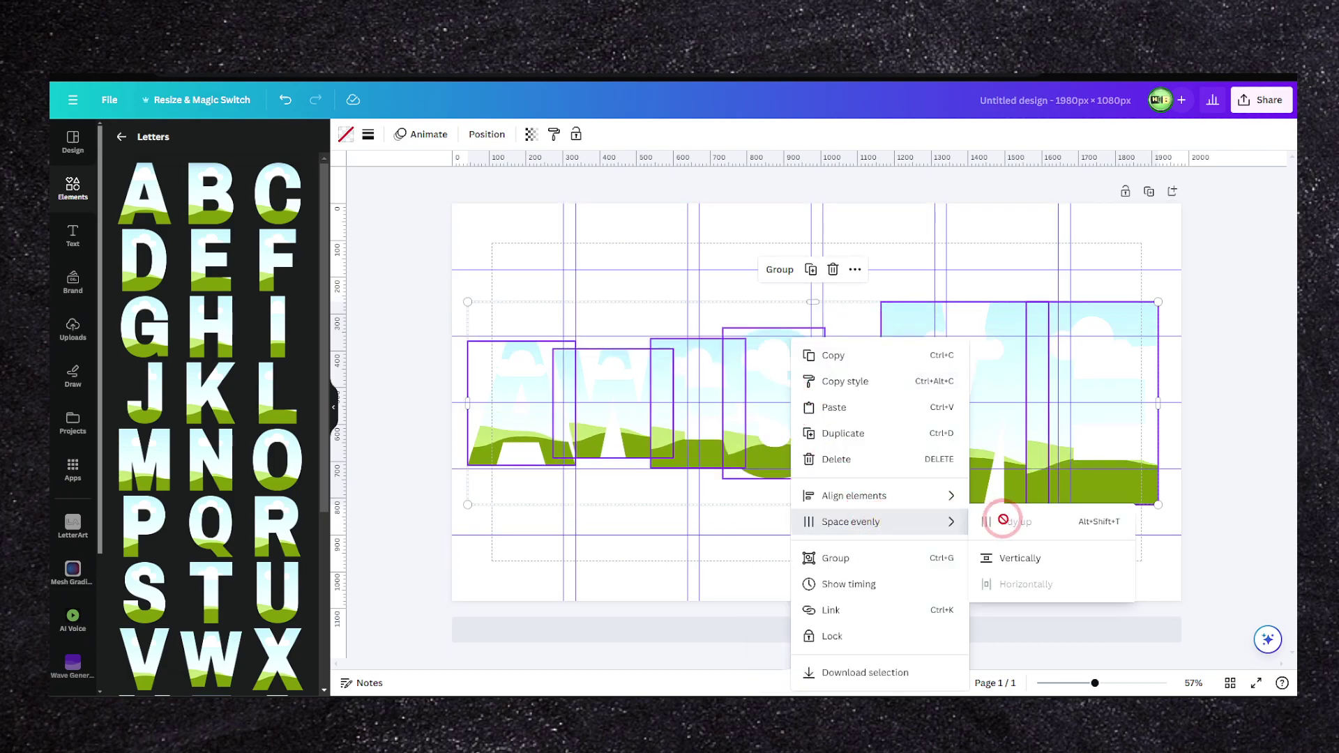
click(1007, 554)
key(ctrl+z)
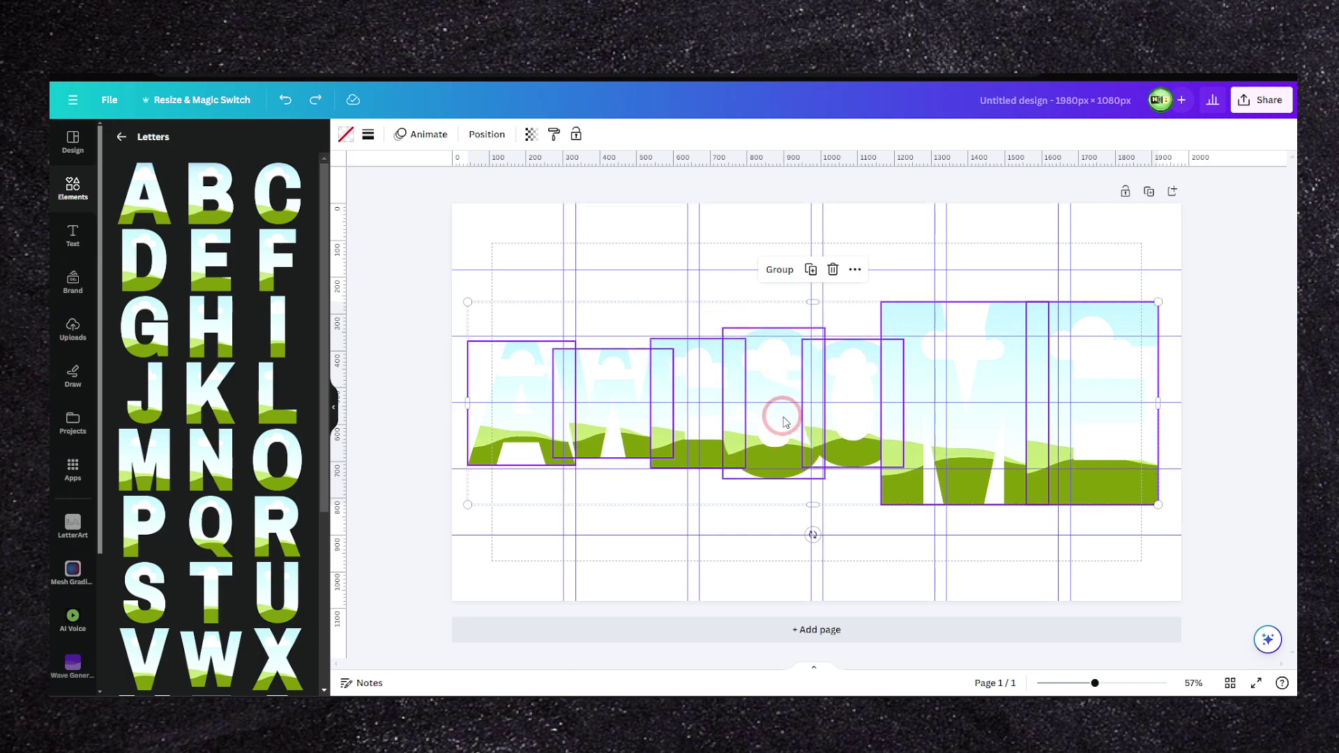
Step: Shrink the A and W and move them side by side near the page's left edge
drag(520, 369, 502, 388)
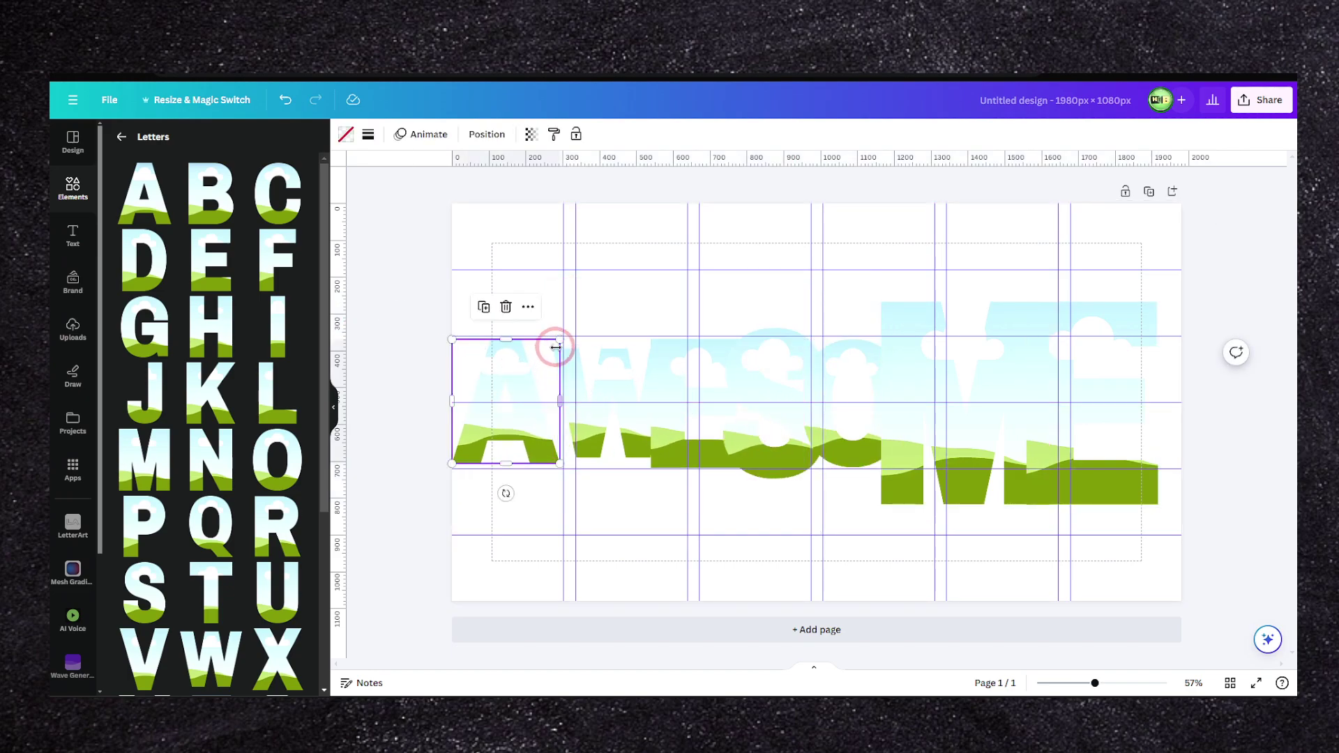
click(548, 383)
drag(662, 352, 624, 379)
drag(615, 416, 644, 352)
click(483, 406)
drag(545, 348, 524, 388)
click(593, 378)
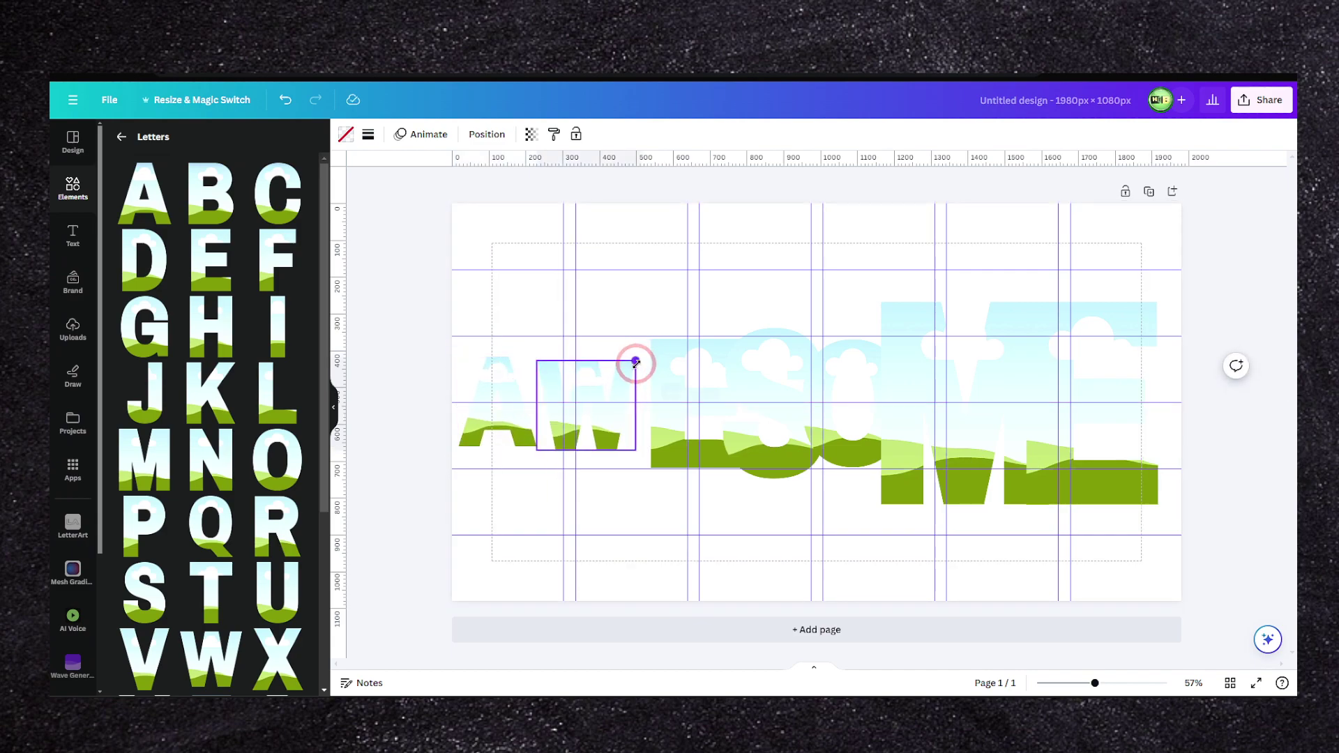
drag(640, 357, 632, 364)
drag(614, 405, 604, 401)
Step: Shrink the first E, the S and the O and line them up in sequence after the W
click(686, 403)
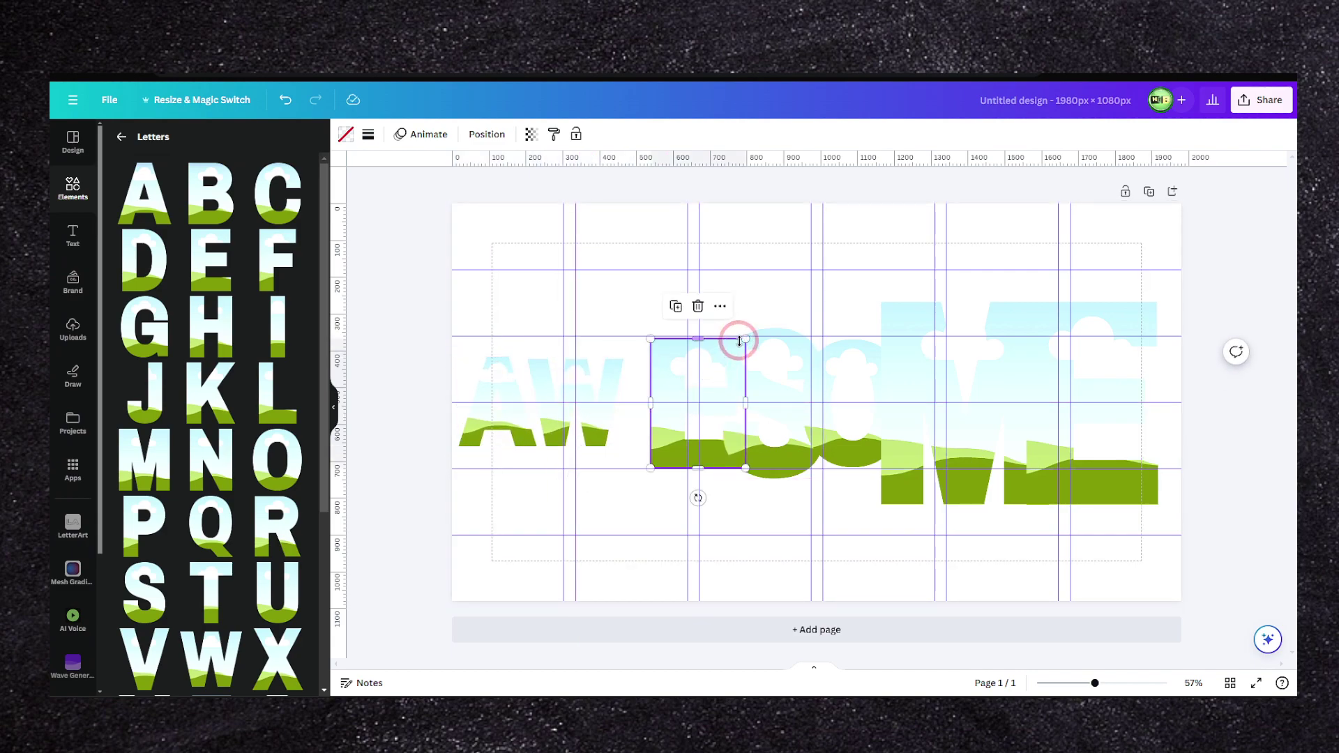
drag(739, 342, 718, 367)
mouse_move(696, 427)
mouse_down()
mouse_move(663, 409)
mouse_move(686, 420)
mouse_up()
click(773, 418)
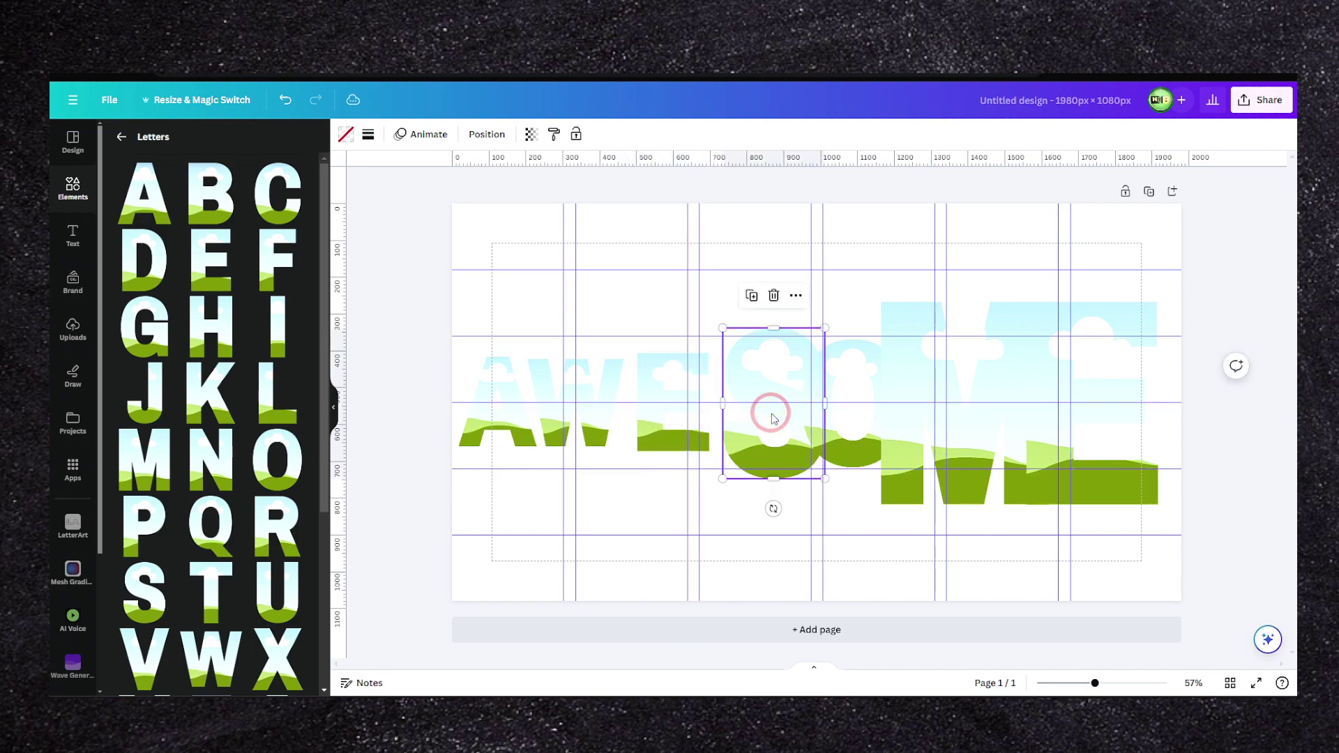
drag(824, 333, 803, 363)
drag(772, 434, 763, 417)
click(819, 419)
drag(899, 347, 883, 366)
drag(882, 415, 885, 400)
Step: Shrink the M to roughly the other letters' height and place it beside the O
click(935, 381)
drag(1040, 311, 1002, 354)
drag(975, 425, 995, 382)
drag(1032, 307, 997, 349)
drag(954, 419, 949, 416)
Step: Resize the final E to sit beside the M, and shift the whole word right to centre it on the page
click(1102, 342)
drag(1157, 302, 1111, 349)
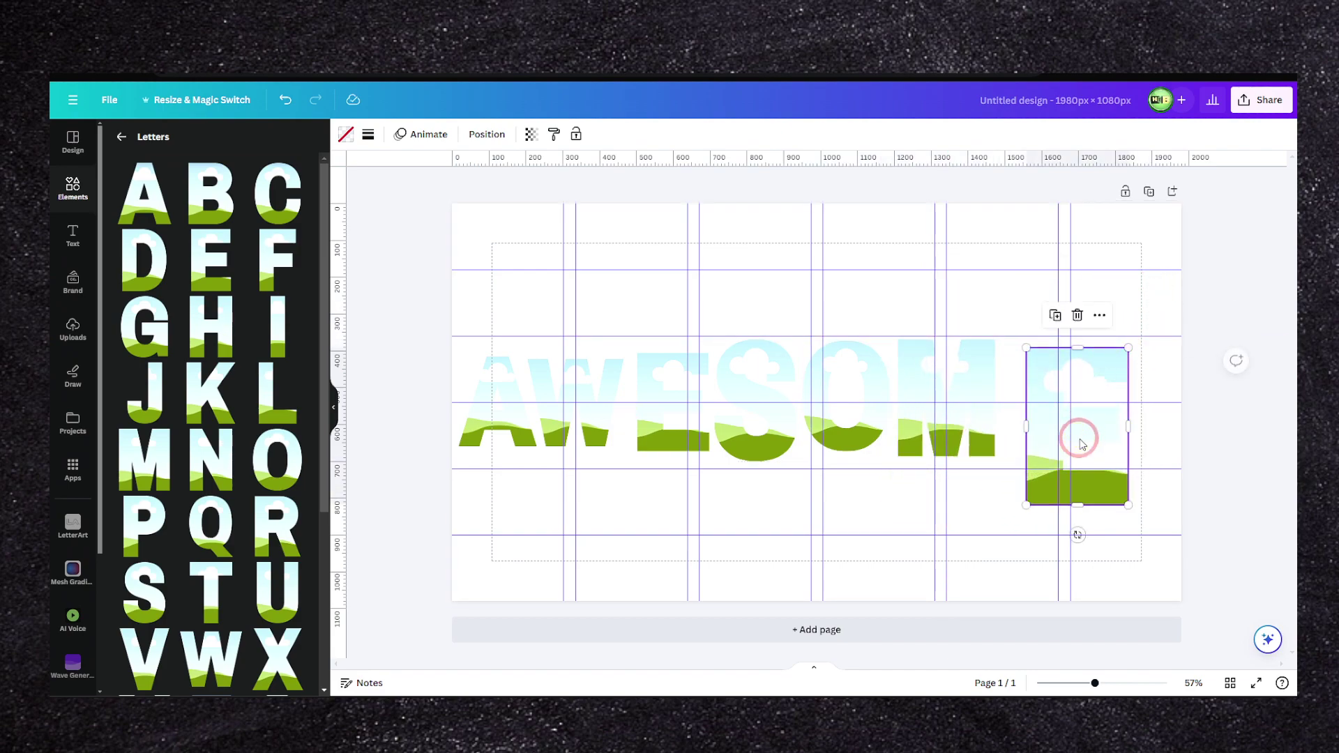
drag(1079, 433, 1059, 412)
drag(1115, 337, 1086, 358)
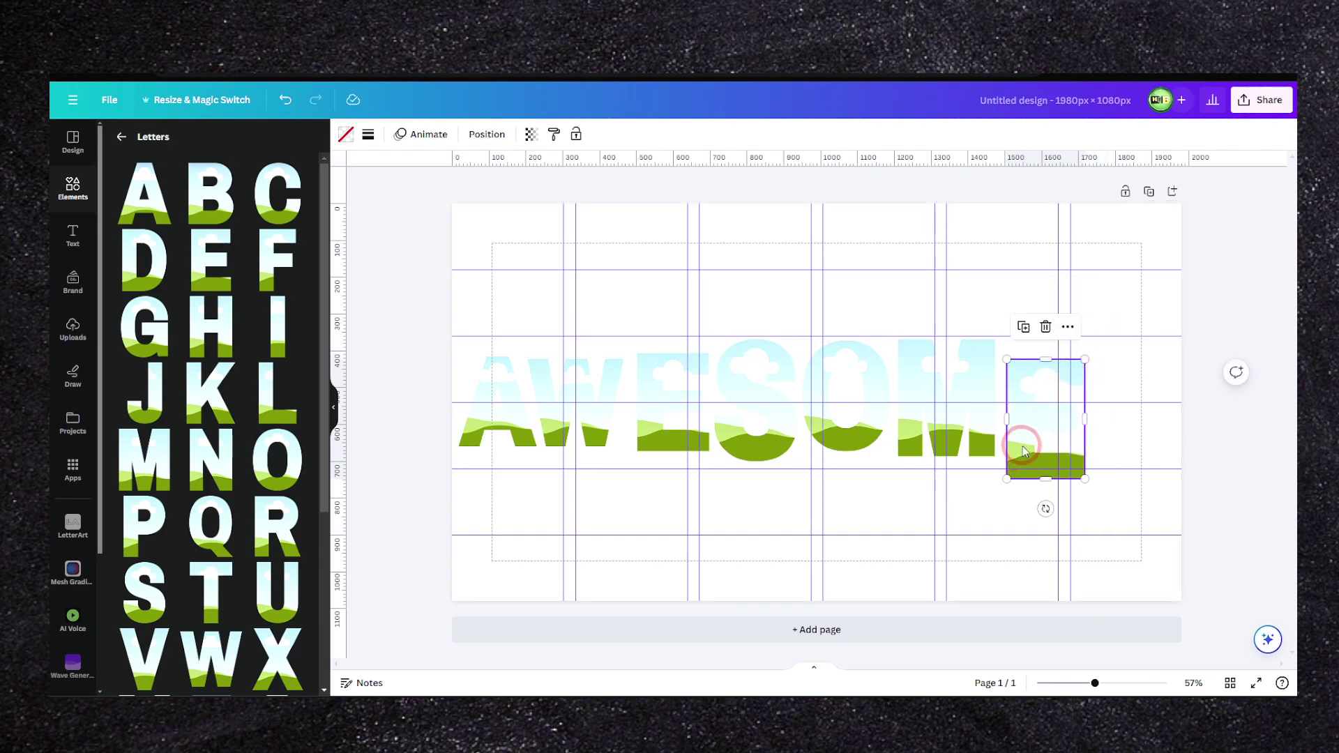
drag(1021, 447, 1022, 424)
drag(1083, 455, 1091, 467)
key(ctrl+a)
drag(516, 382, 548, 382)
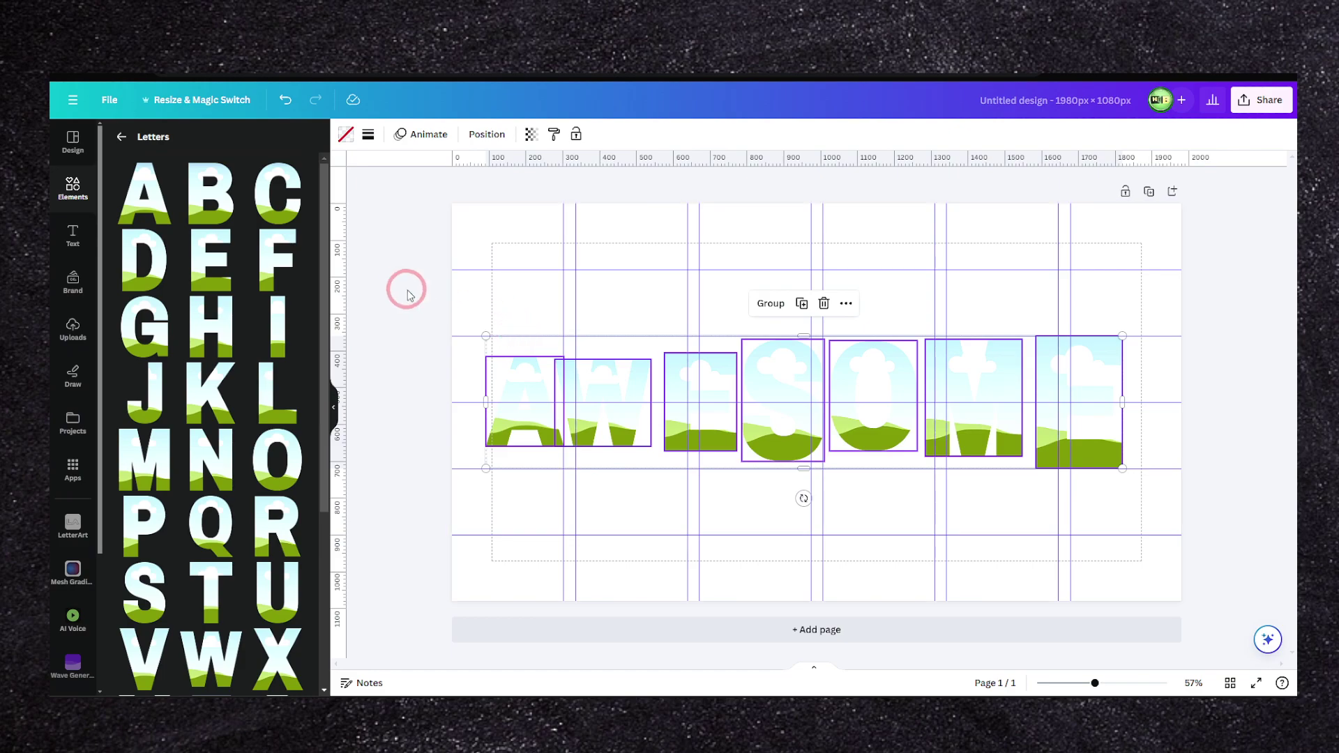
Step: Search the elements for "traveling" and add the airport photo with the plane and silhouetted traveller to the page
click(75, 187)
click(73, 142)
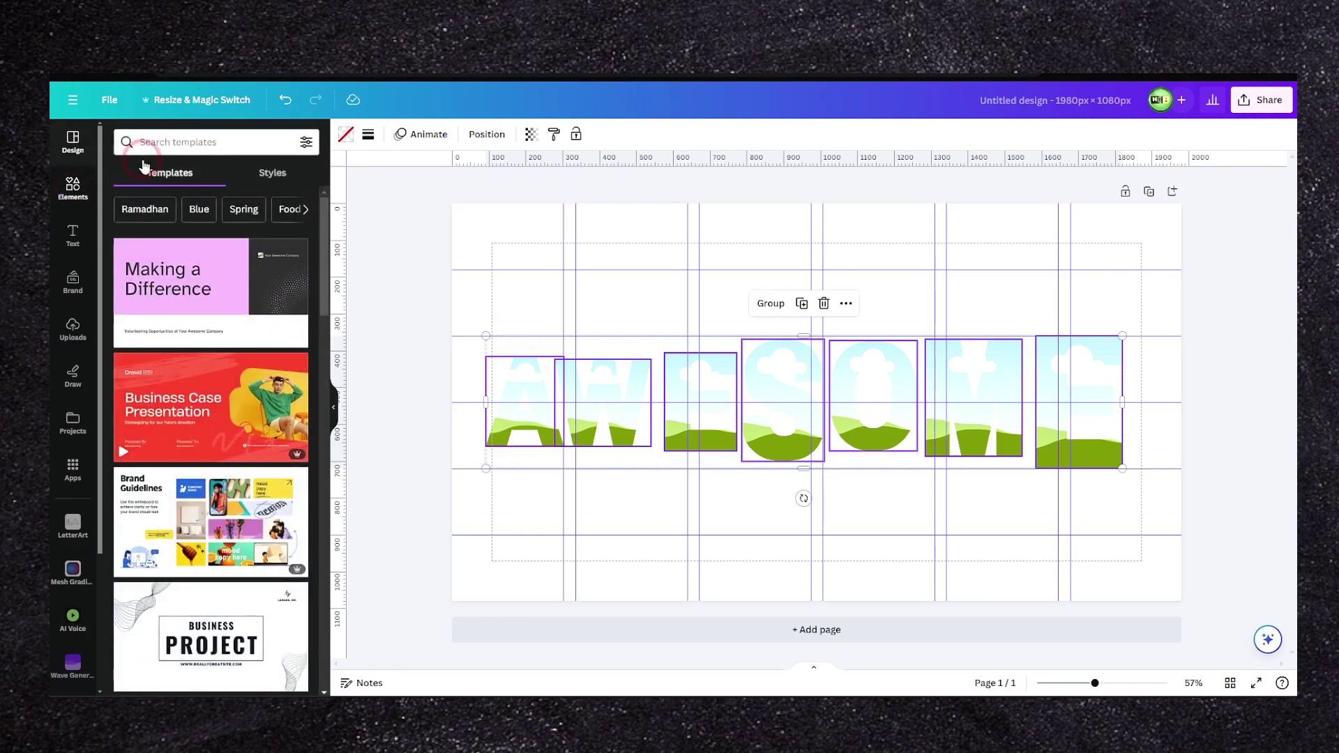
click(169, 144)
click(87, 179)
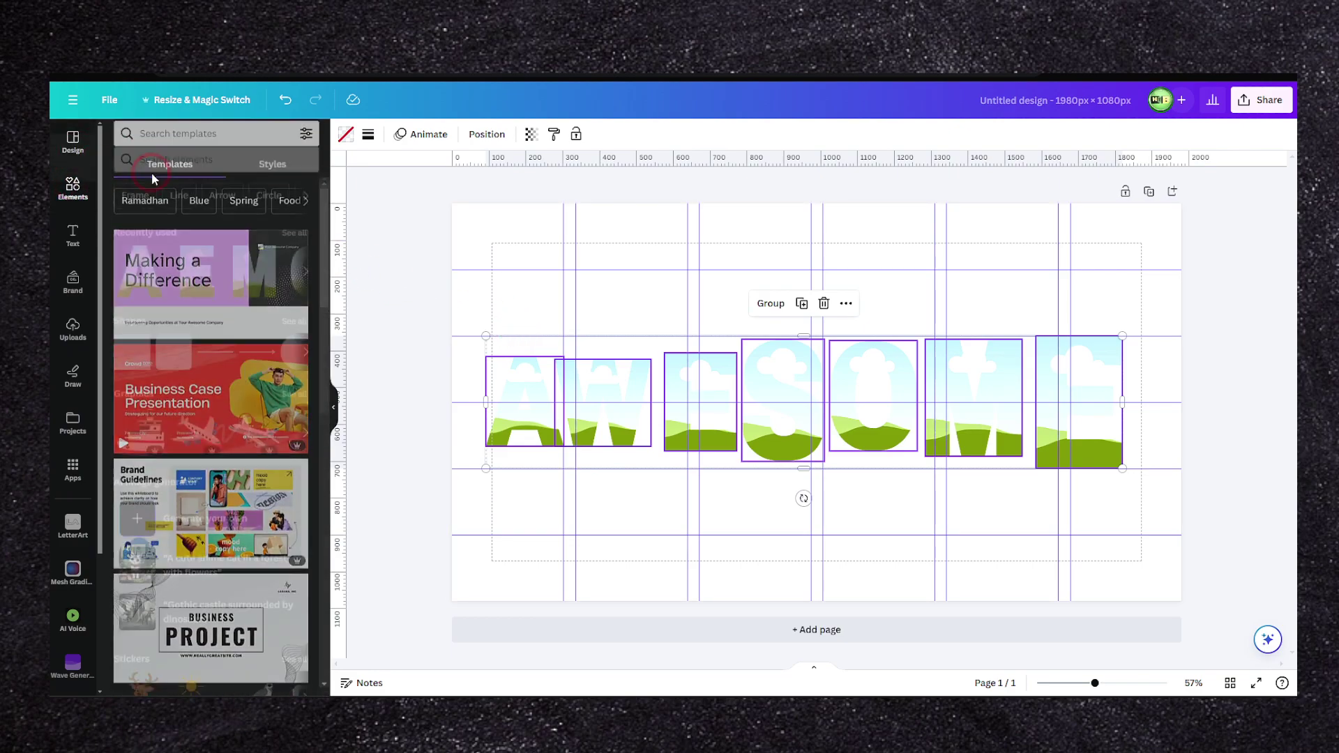
click(168, 150)
text(tra)
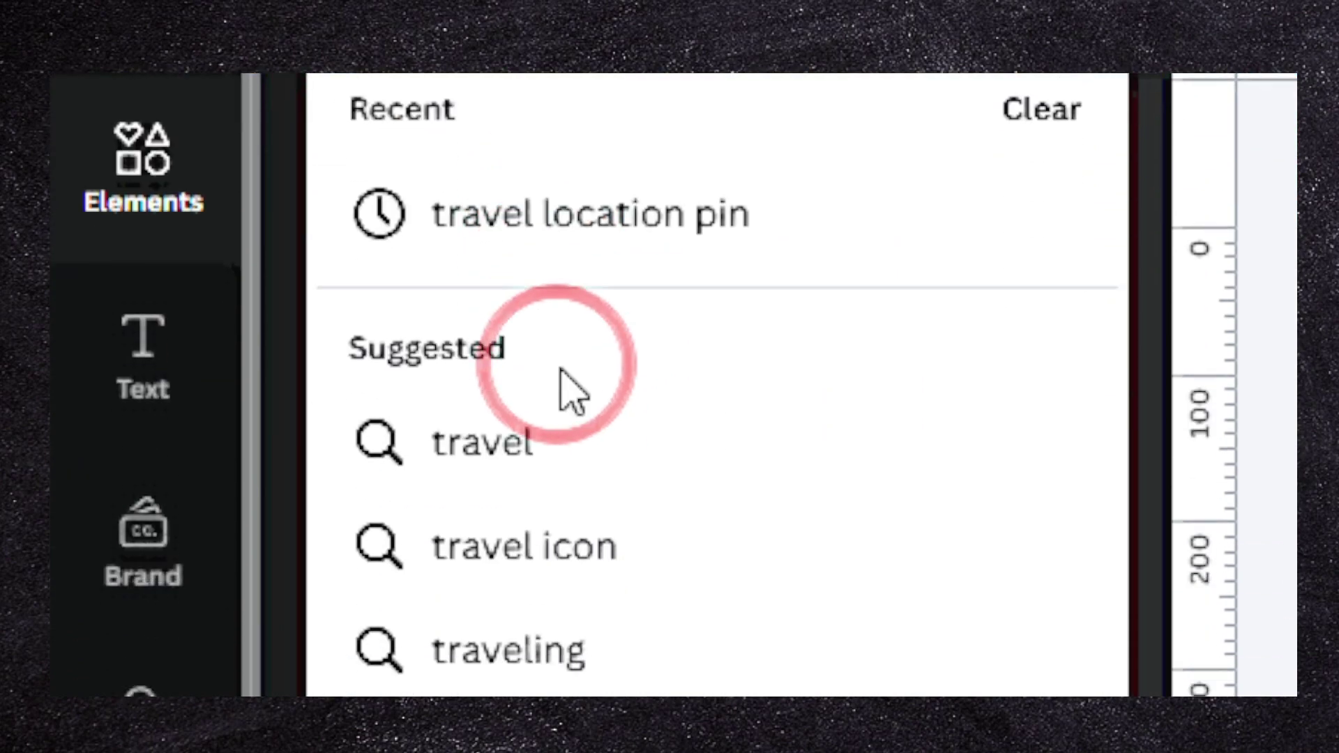
click(562, 394)
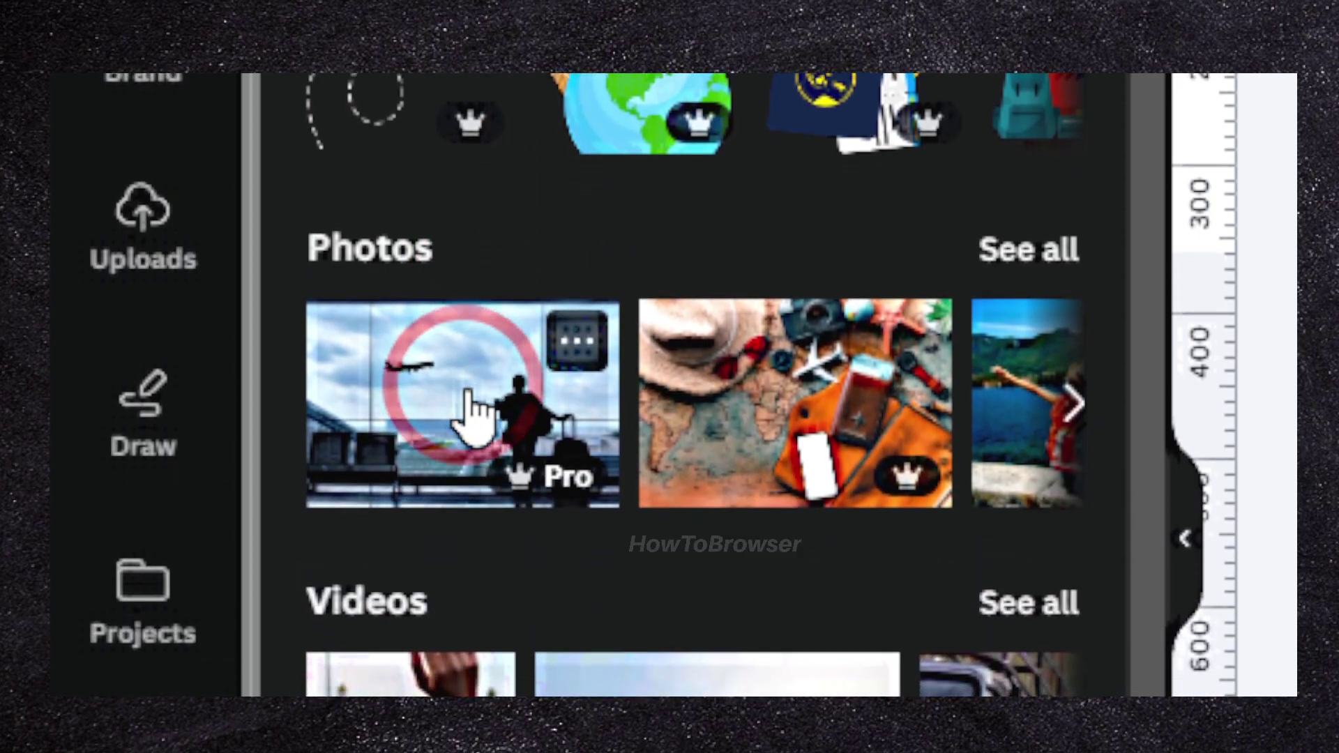
click(468, 411)
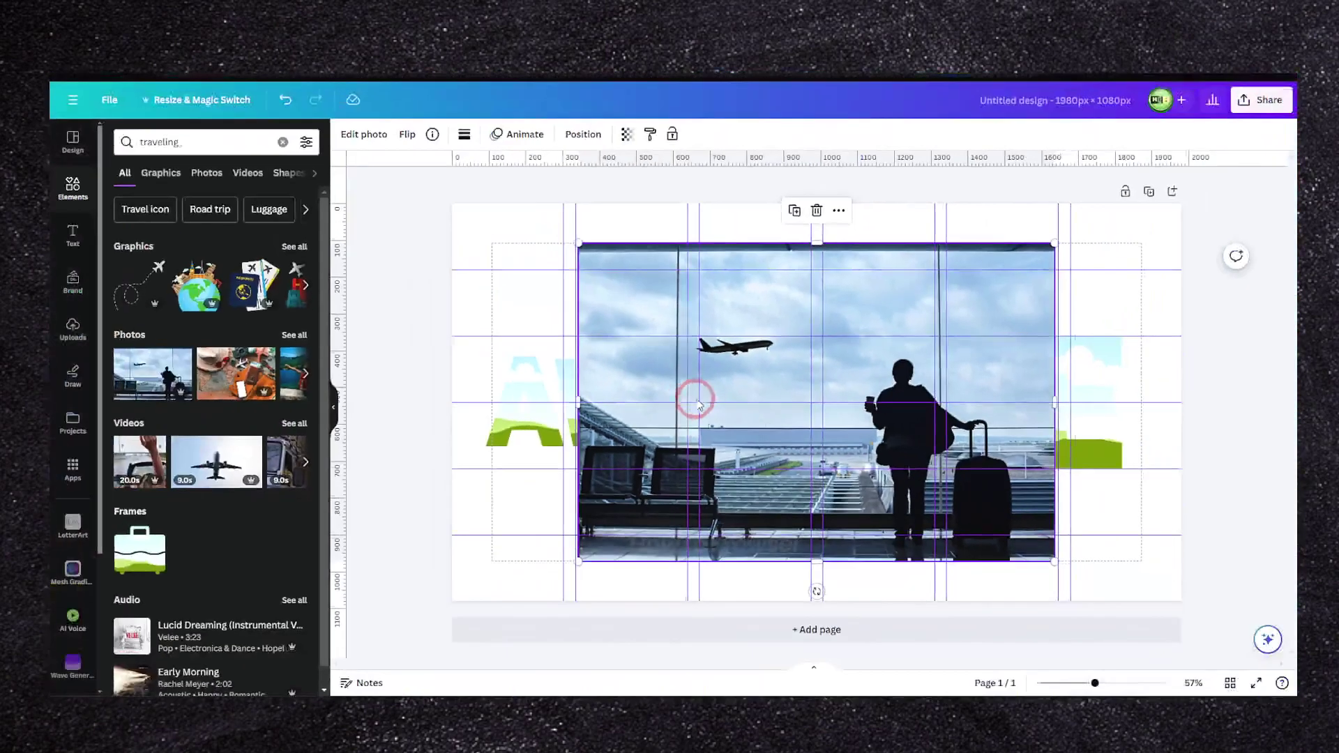
Step: Fill every letter frame of AWESOME with the airport photo
drag(700, 404, 557, 407)
drag(152, 373, 976, 400)
drag(679, 409, 1080, 405)
Step: Enlarge the photo inside the A to span the whole word, with its left part filling the letter
click(531, 403)
double_click(531, 403)
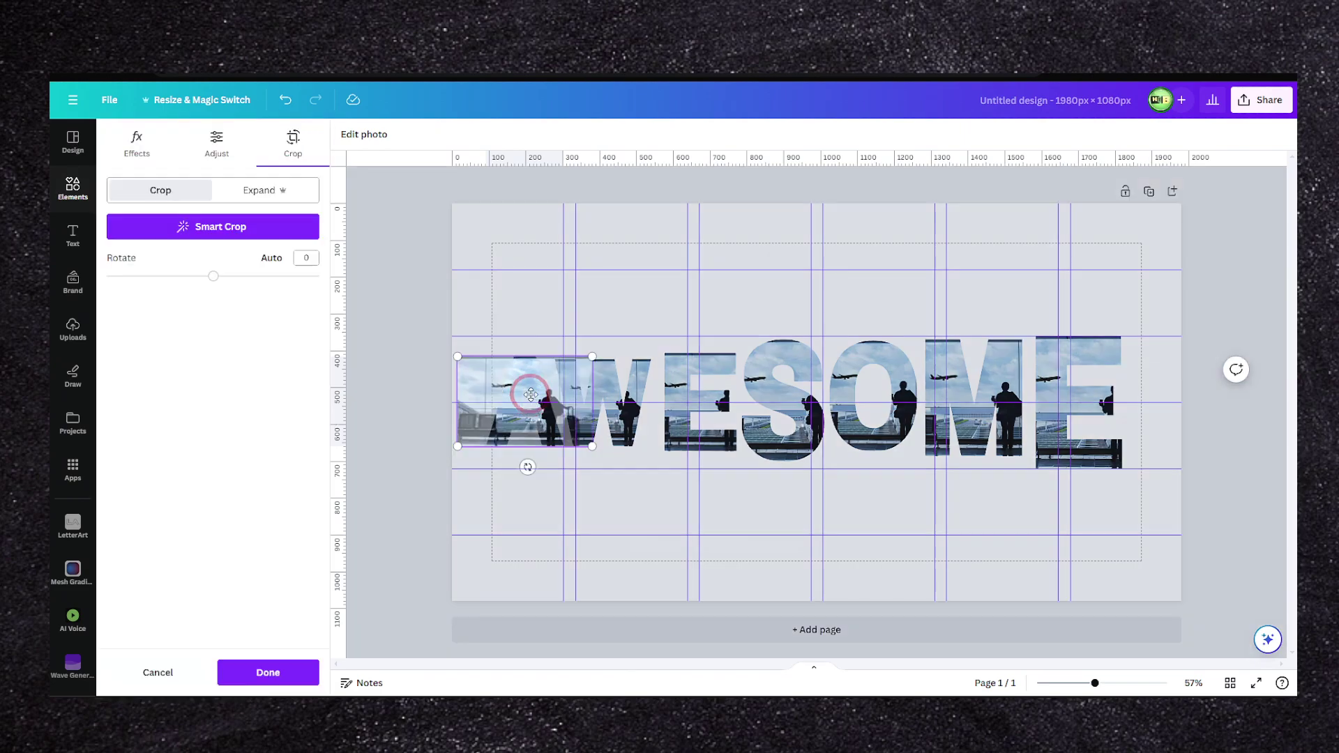
drag(718, 322, 989, 263)
drag(1014, 342, 1034, 490)
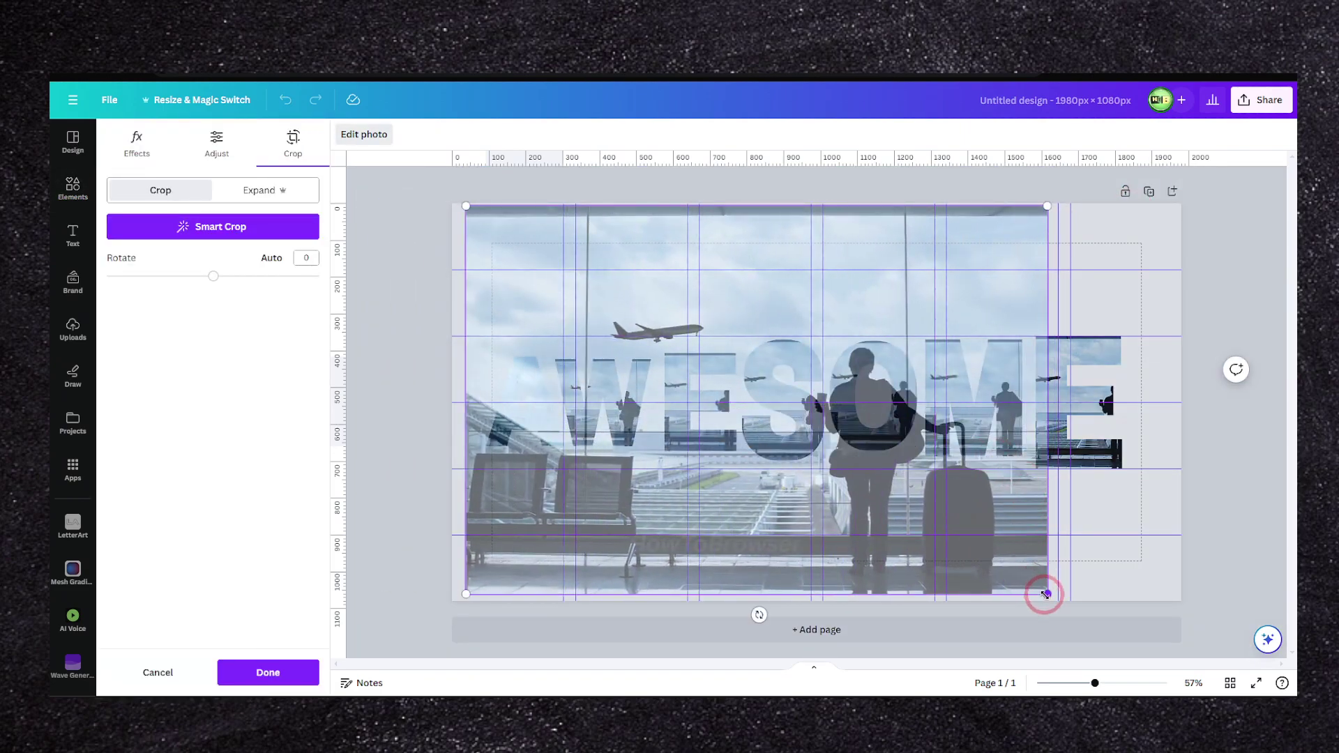
drag(1042, 593, 1241, 724)
drag(1126, 544, 1111, 446)
click(268, 672)
Step: Enlarge and reposition the photo inside the W to span the whole word, continuing the image from the A
click(584, 444)
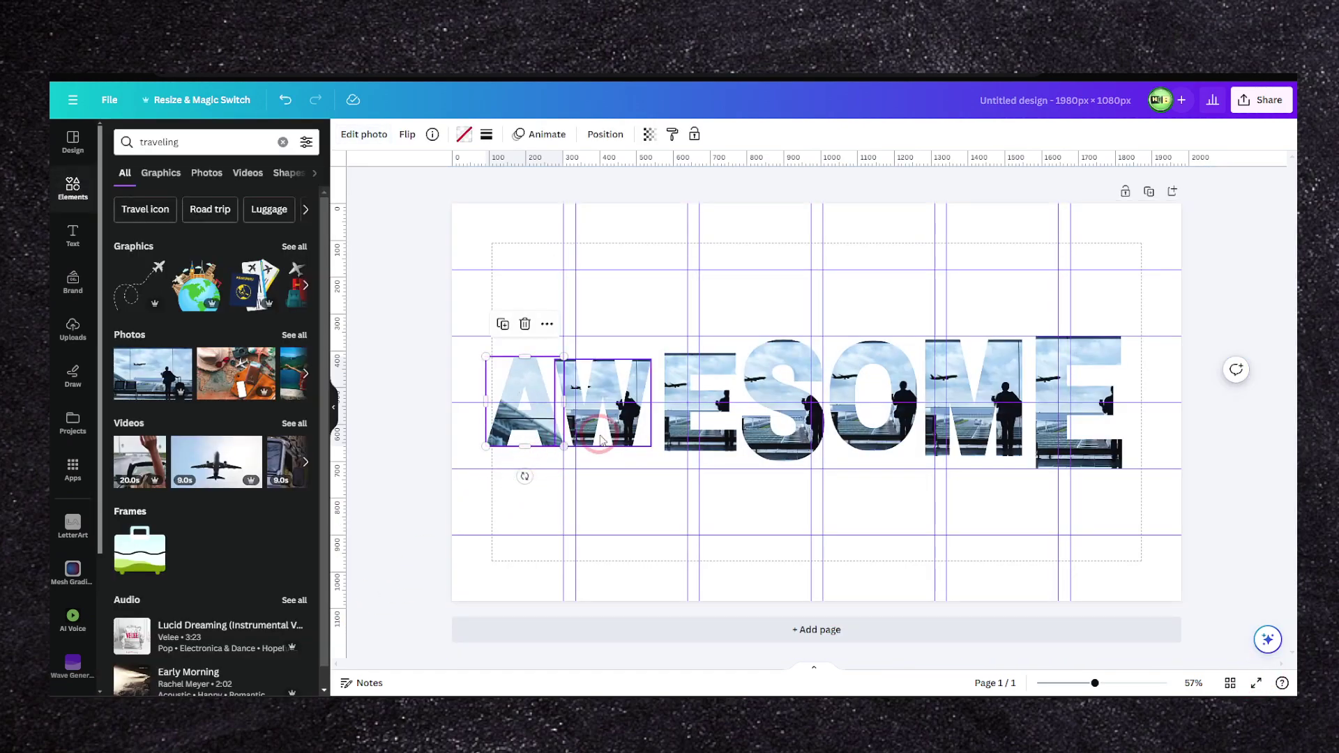
double_click(619, 414)
drag(668, 447, 918, 343)
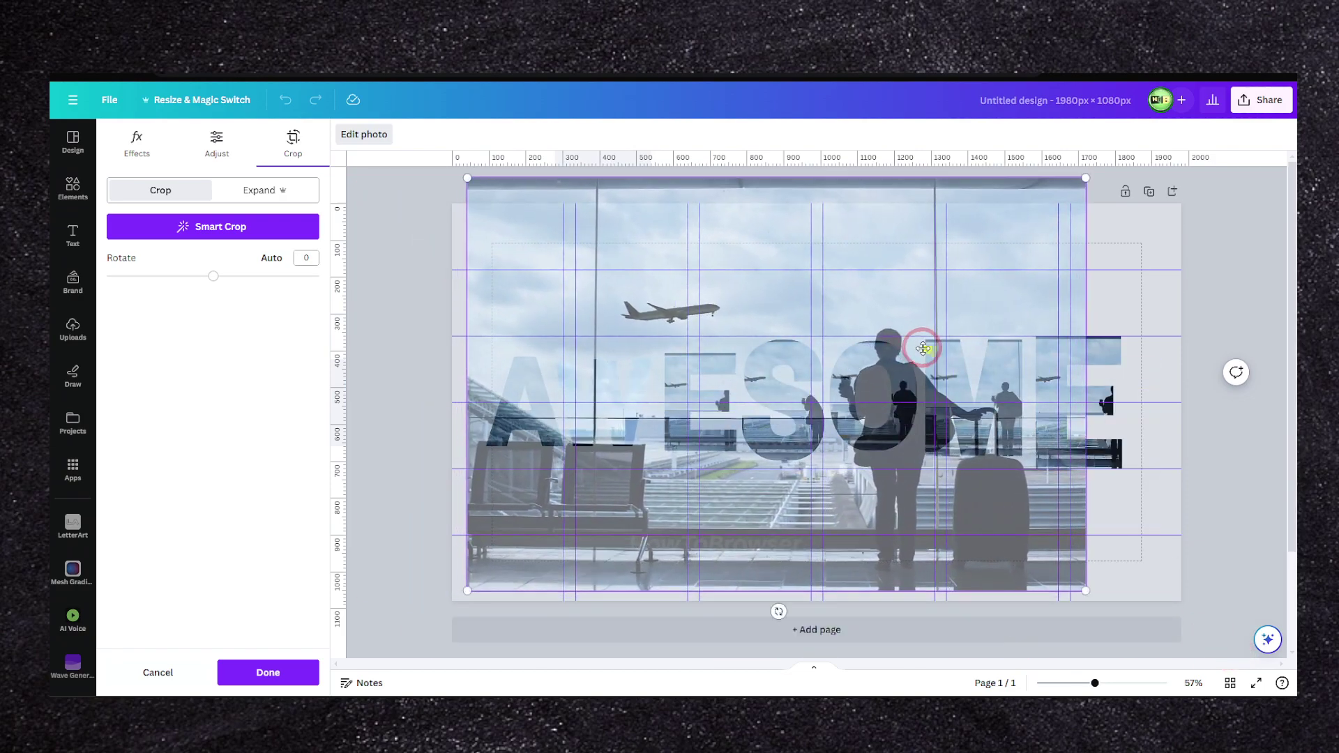
drag(1080, 593, 1276, 679)
drag(1158, 540, 1177, 490)
click(302, 673)
click(612, 439)
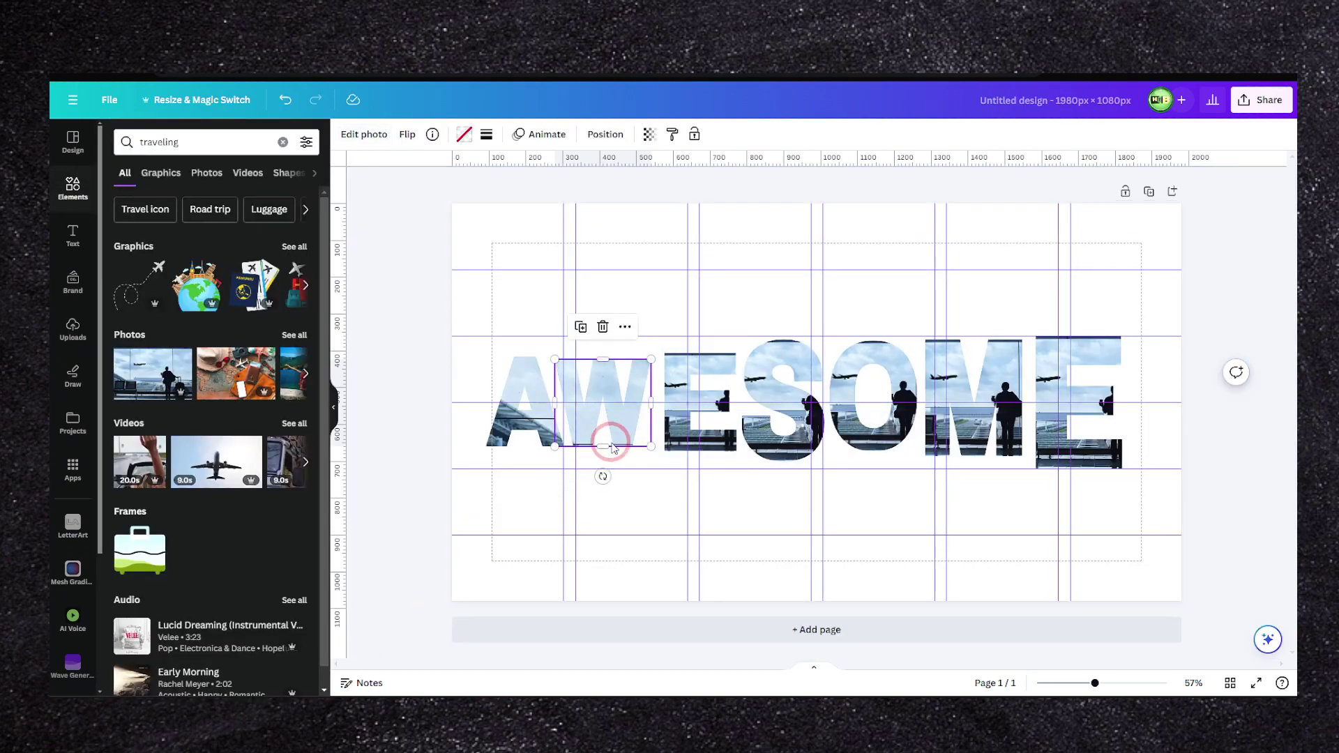
Step: Scale up and reposition the photo inside the first E to continue the image from the W
double_click(684, 410)
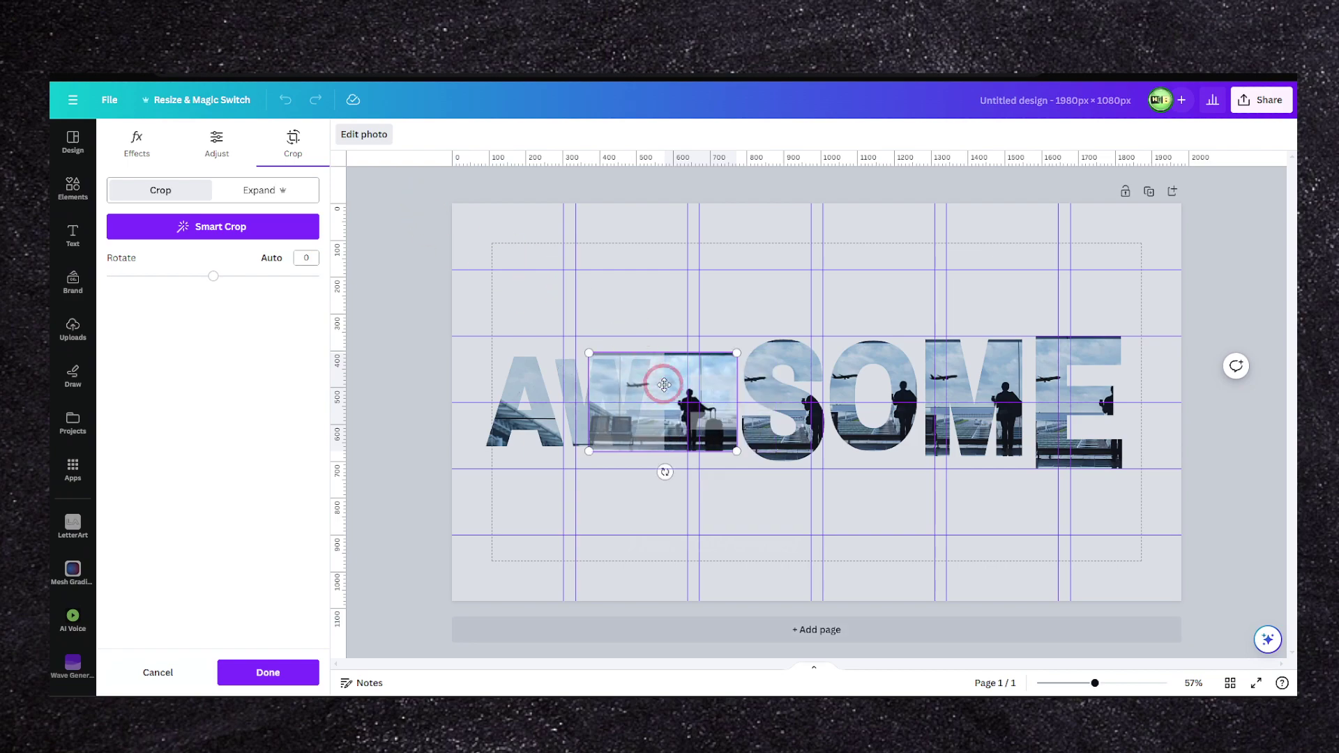
drag(733, 449, 1267, 655)
drag(999, 484, 865, 305)
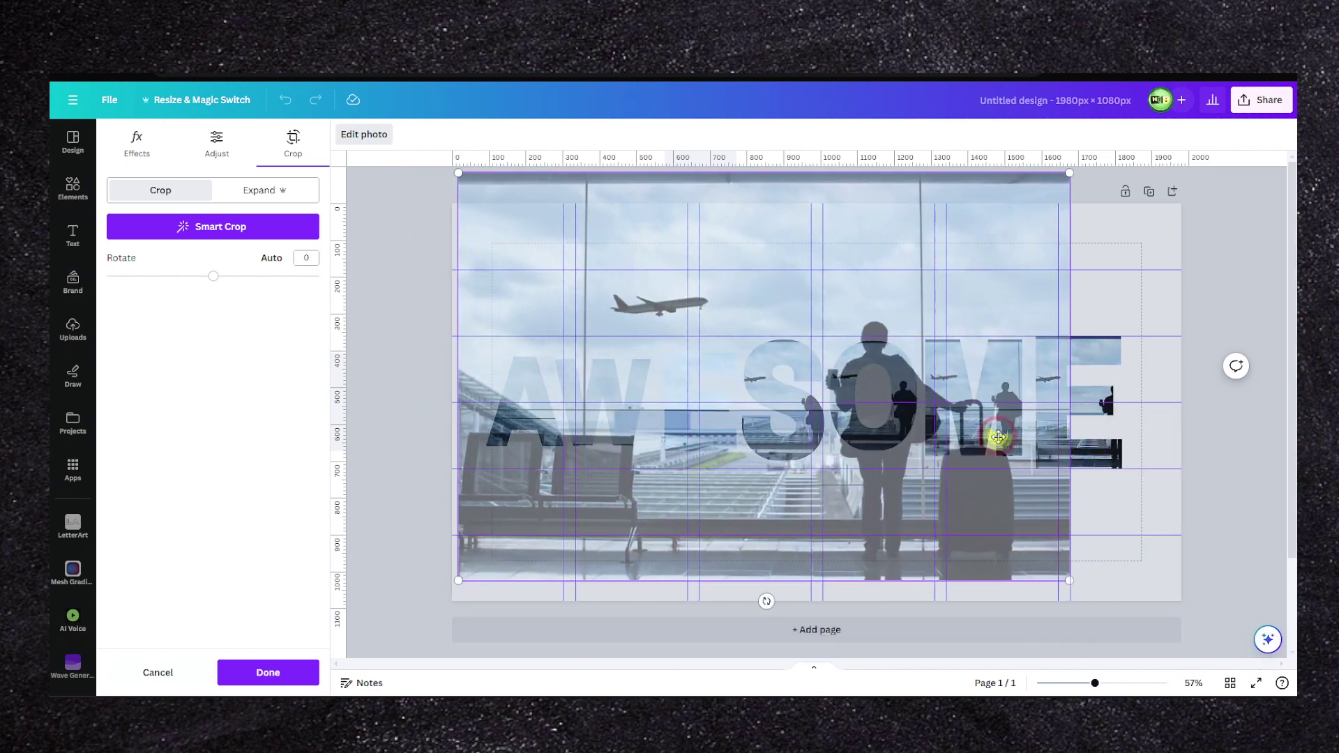
drag(1068, 579, 1238, 648)
mouse_move(911, 385)
mouse_down()
mouse_move(858, 383)
mouse_move(902, 392)
mouse_move(866, 389)
mouse_move(894, 383)
mouse_up()
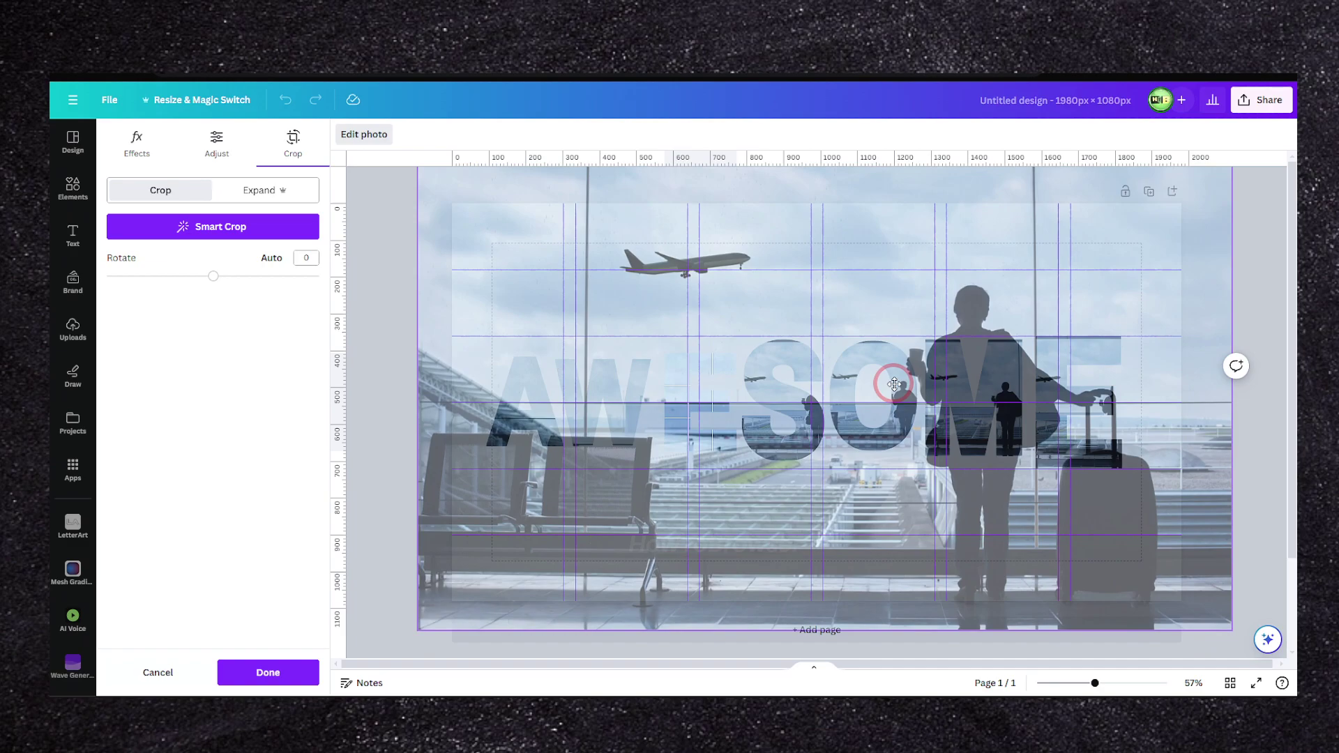
click(268, 672)
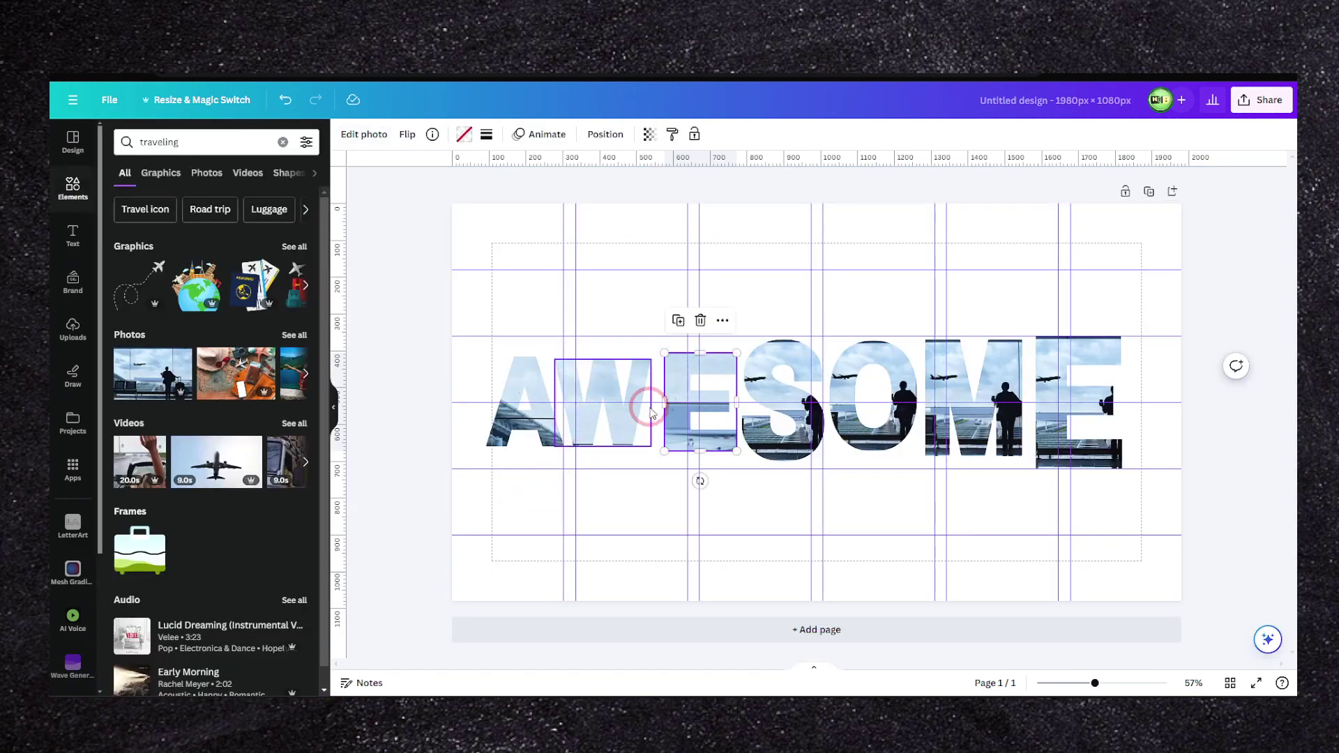
Step: Enlarge the photo inside the S and position it to continue the image from the first E
double_click(764, 404)
drag(687, 341, 376, 150)
drag(851, 461, 1283, 662)
drag(788, 460, 664, 341)
drag(1133, 600, 1251, 659)
drag(840, 436, 492, 159)
click(294, 664)
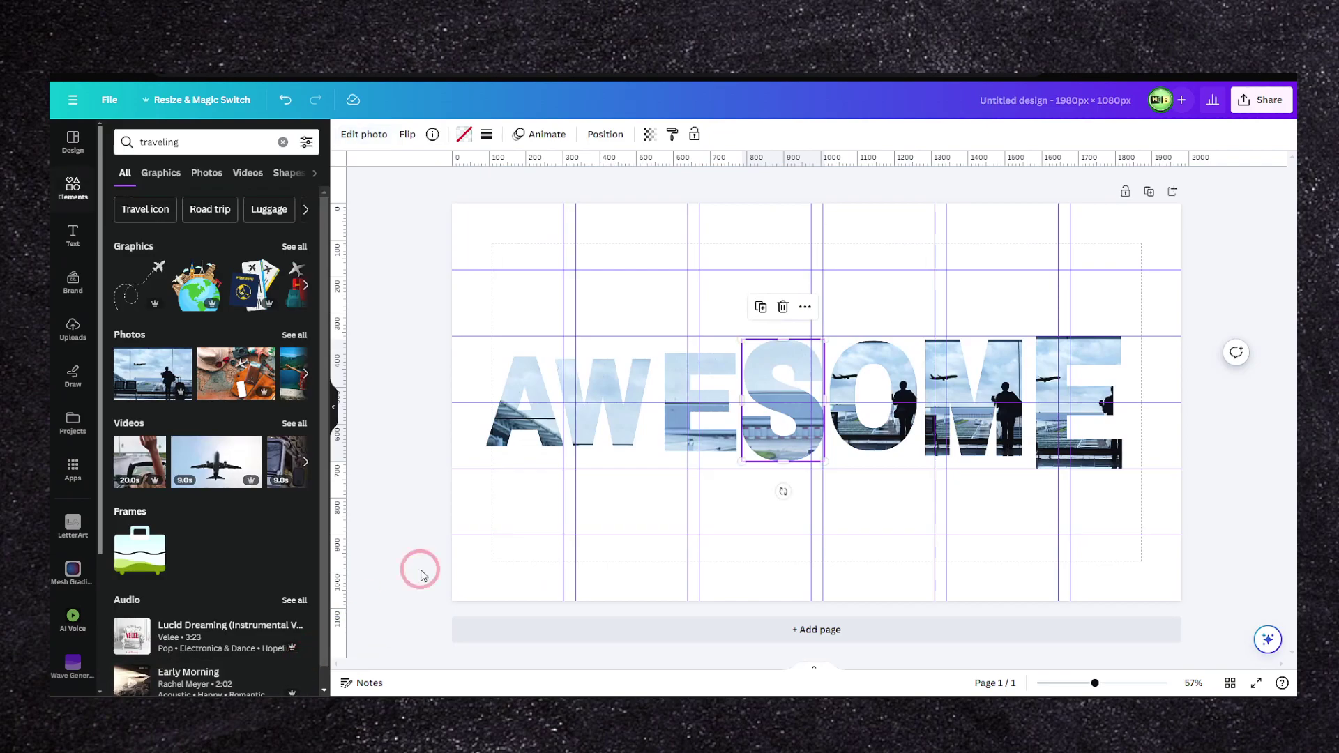
Step: Enlarge the photo inside the O and move it so the terminal building and runway view fill the letter
double_click(842, 380)
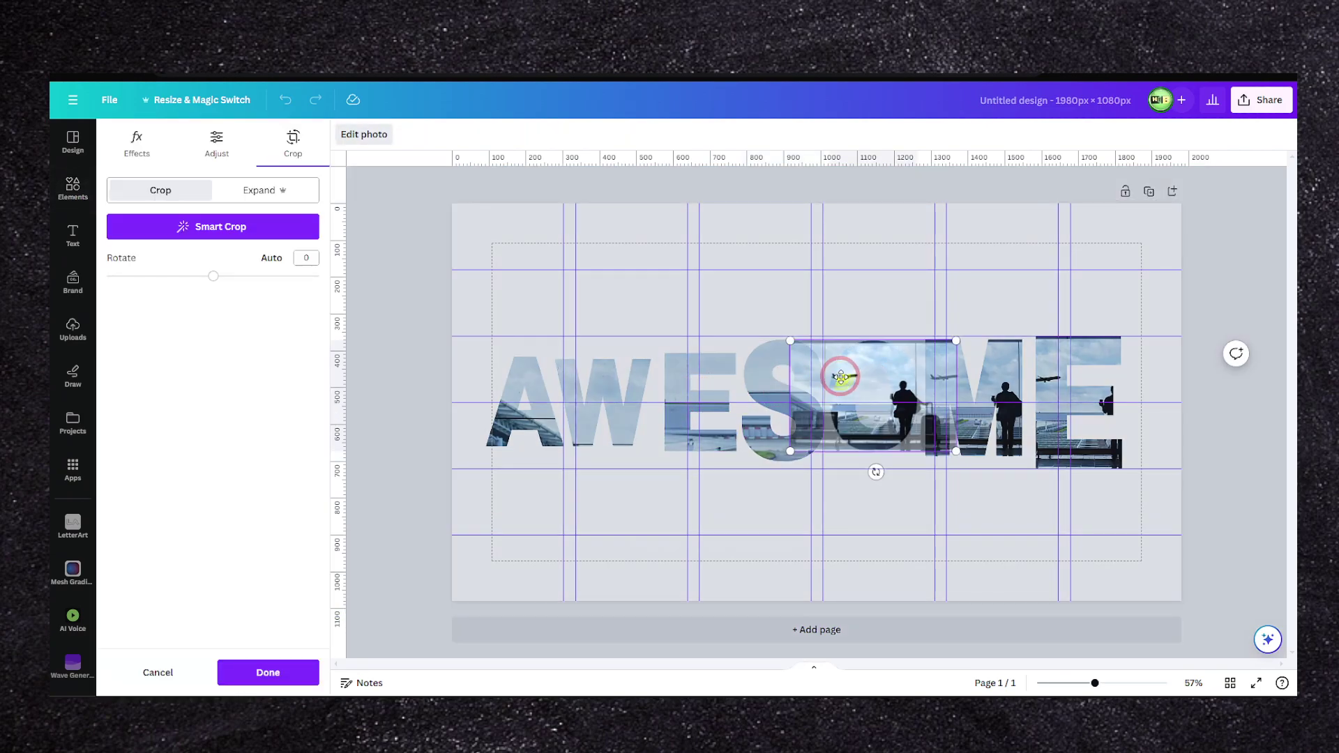
drag(789, 339, 569, 300)
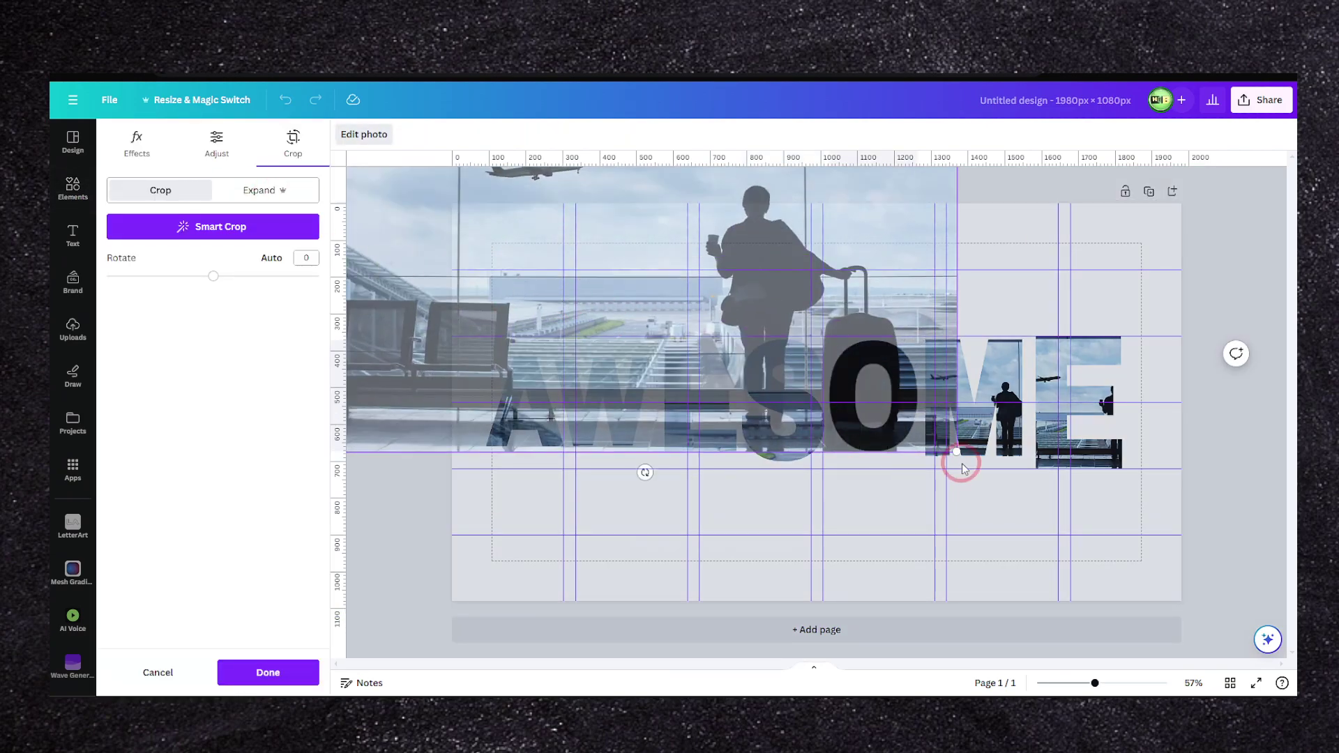
drag(957, 453, 1290, 685)
drag(876, 382, 986, 378)
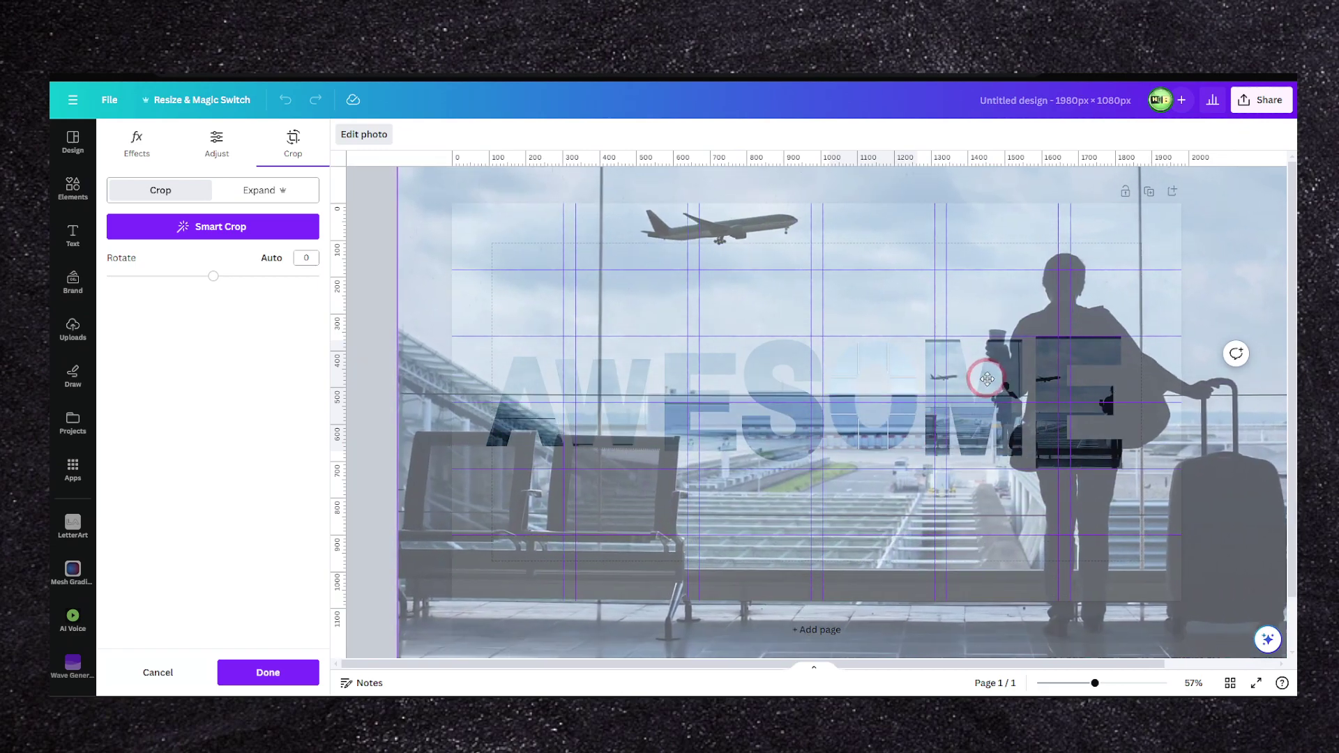
click(255, 665)
click(951, 406)
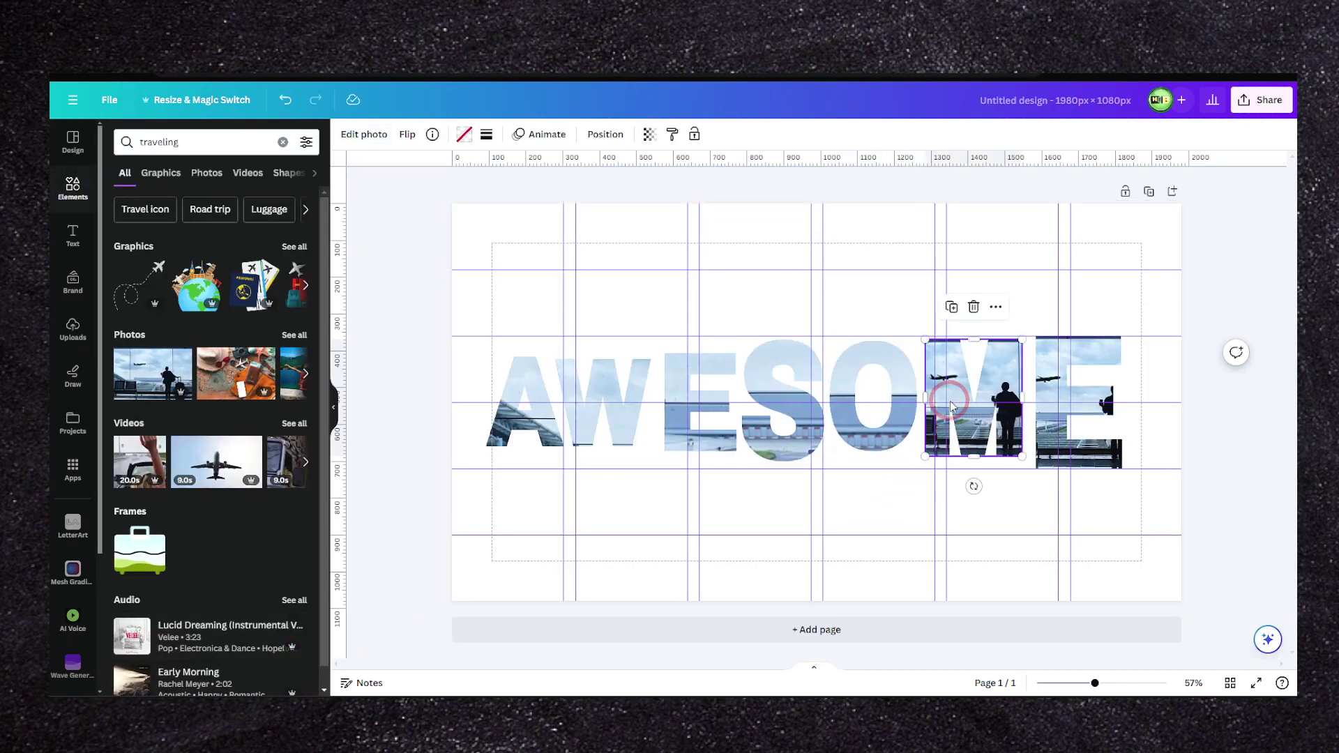
drag(924, 338, 576, 293)
drag(834, 366, 857, 402)
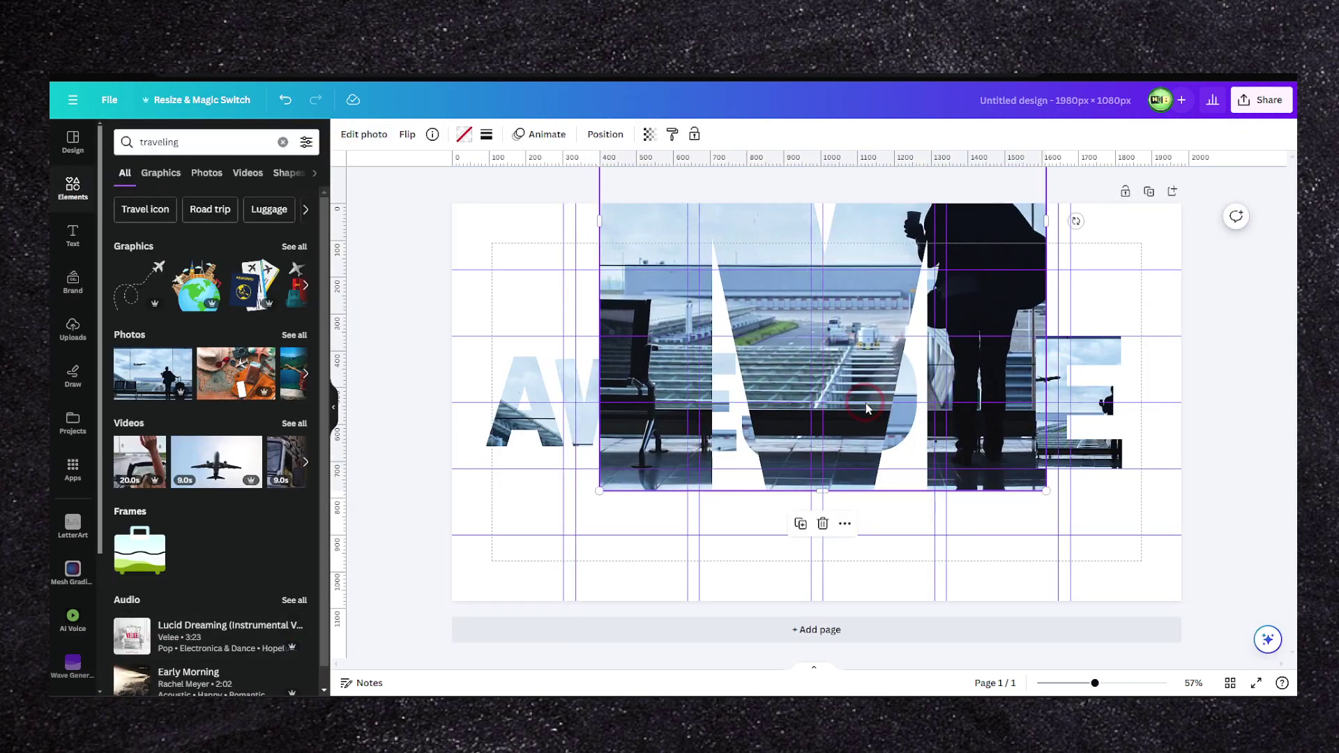
key(ctrl+z)
key(ctrl+z)
Step: Enlarge the photo inside the M and position it so the traveller's silhouette falls in the letter's right side
double_click(948, 392)
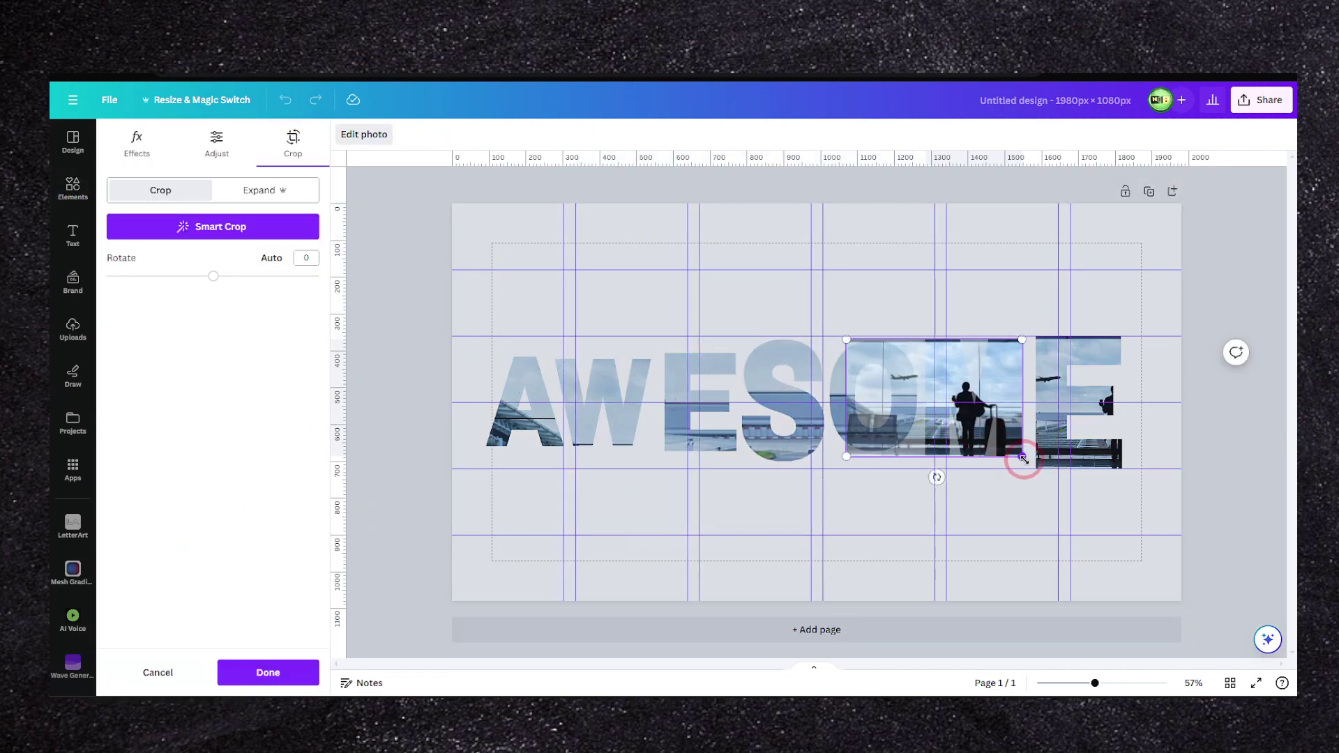
drag(1025, 460, 1295, 639)
drag(1100, 514, 729, 309)
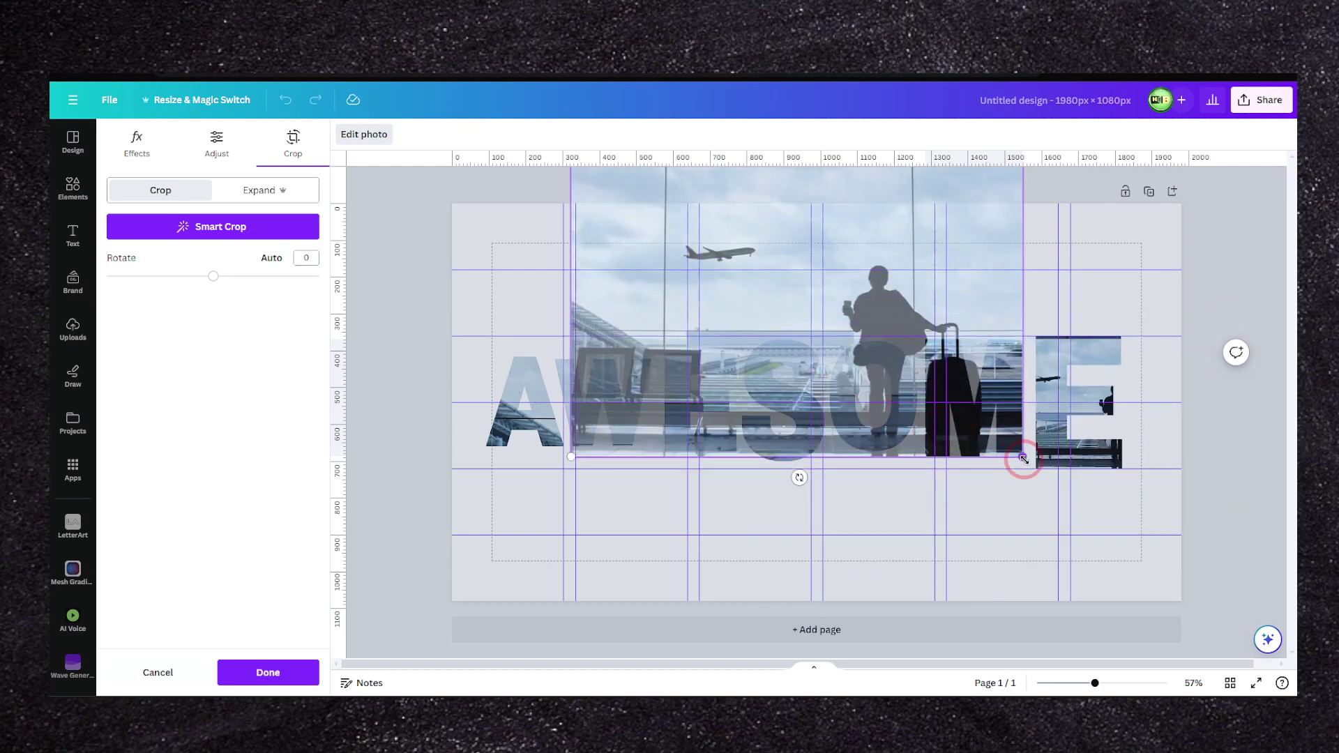
drag(1023, 459, 1255, 642)
drag(852, 373, 807, 284)
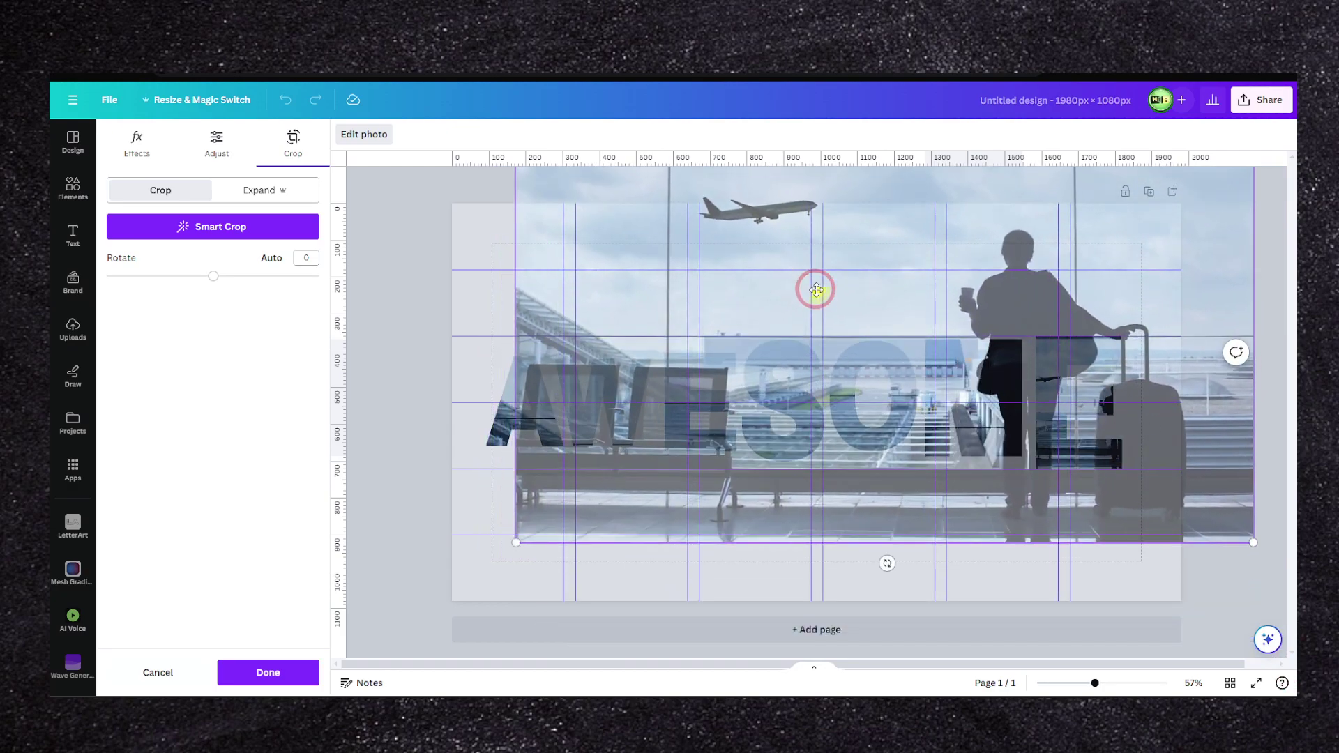
click(267, 672)
Step: Enlarge the photo inside the final E and move it so the traveller's silhouette falls within the letter
click(1086, 382)
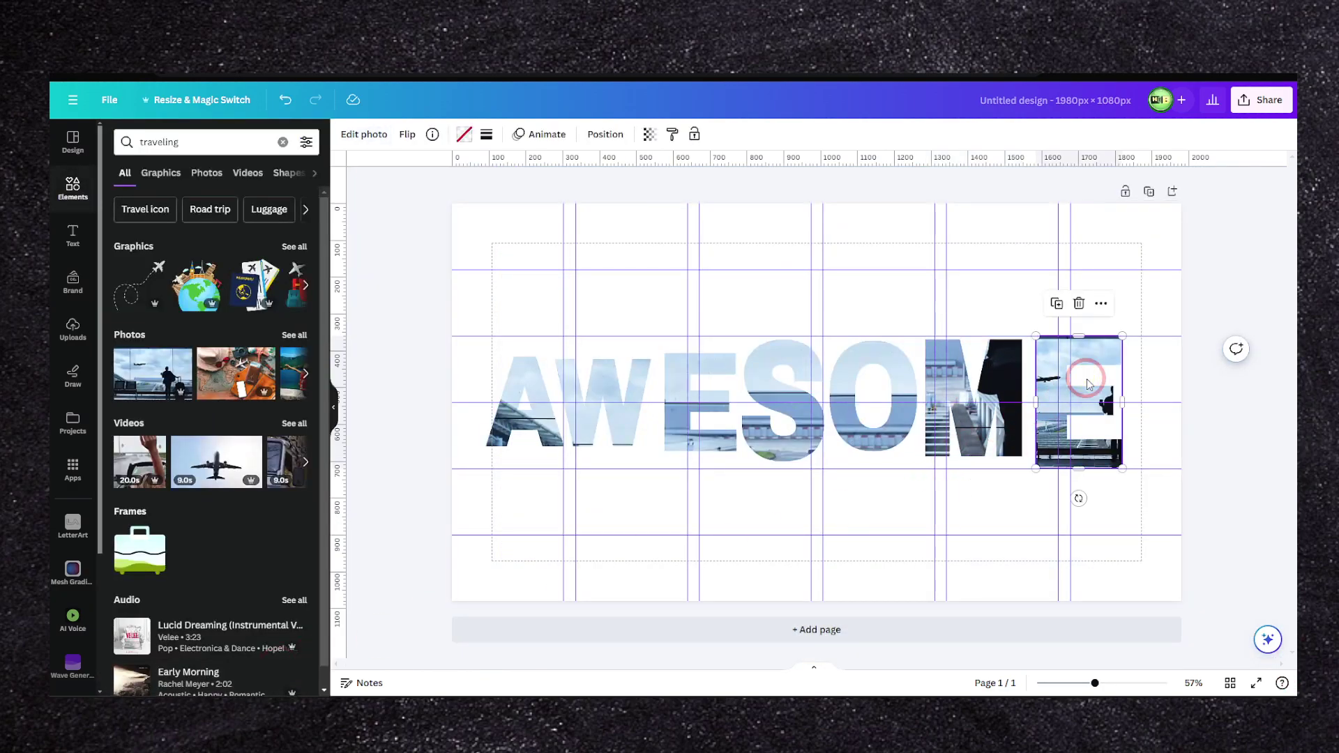
double_click(1051, 376)
drag(973, 337, 331, 161)
drag(558, 275, 734, 398)
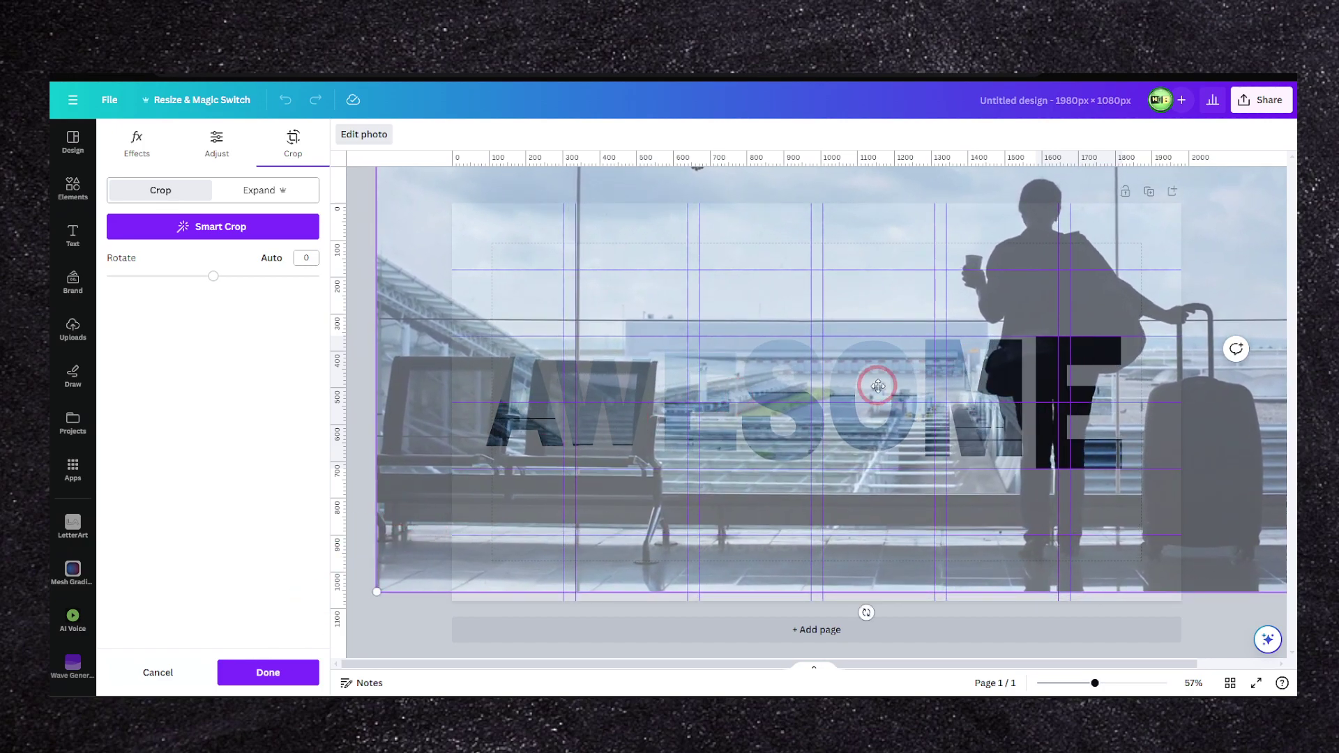
drag(878, 386, 931, 427)
drag(658, 272, 655, 323)
drag(431, 221, 71, 126)
drag(750, 379, 811, 64)
drag(892, 296, 944, 328)
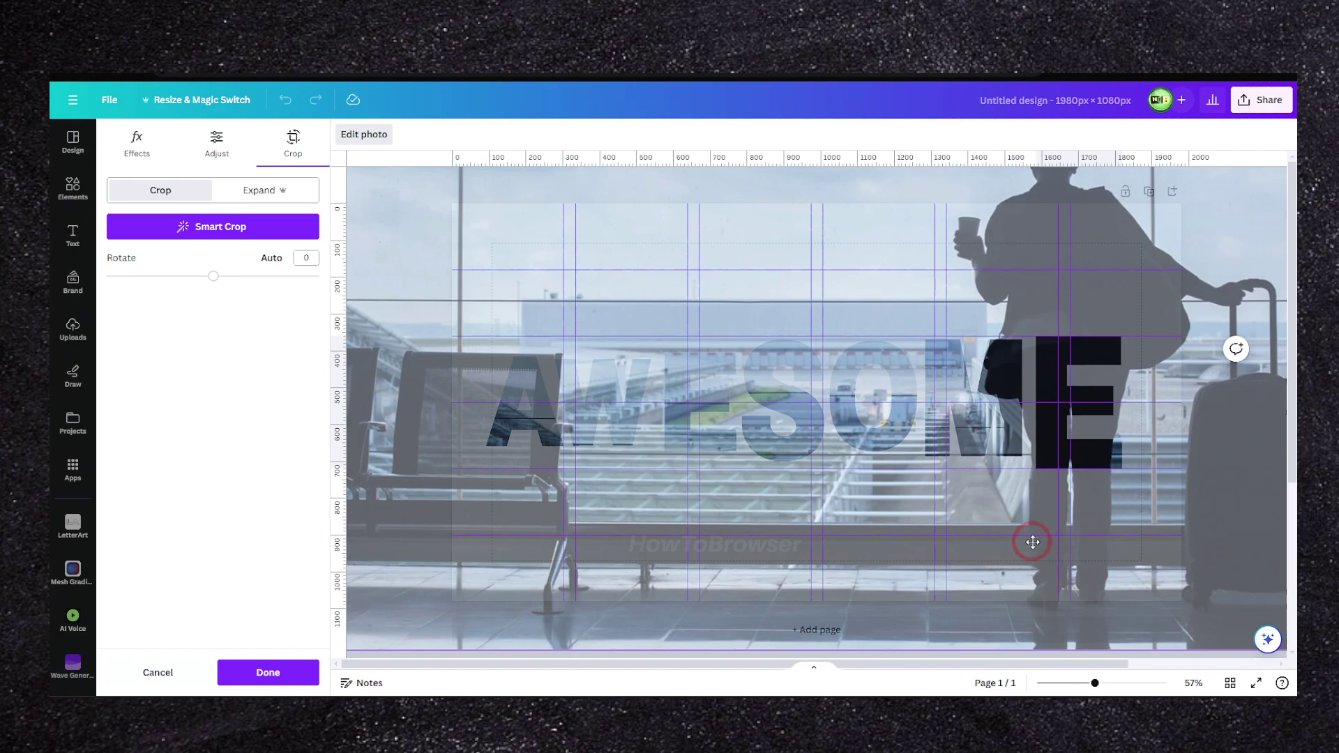
Step: Rotate the final E's photo to 1.1, scale it down, reposition it to continue the silhouette from the M, and apply the crop
scroll(1129, 553, down, 3)
drag(1253, 573, 1159, 507)
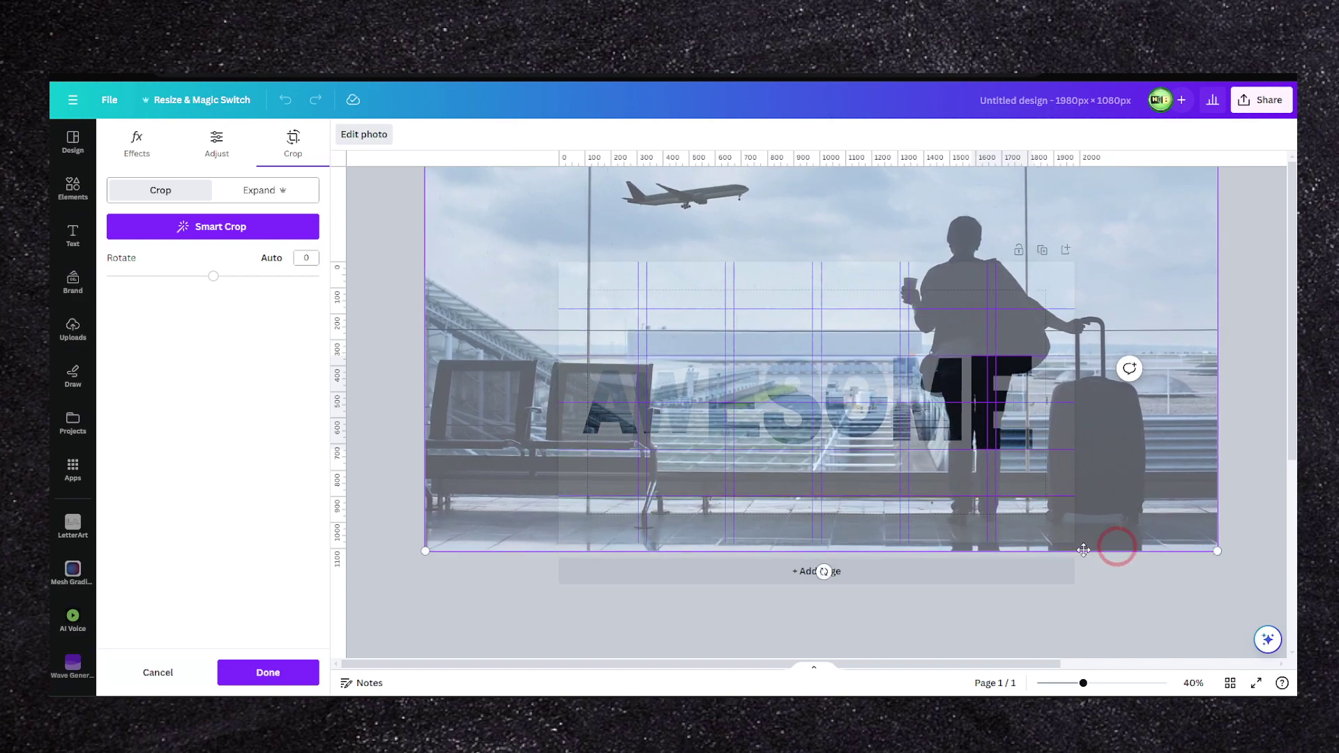
drag(823, 570, 831, 518)
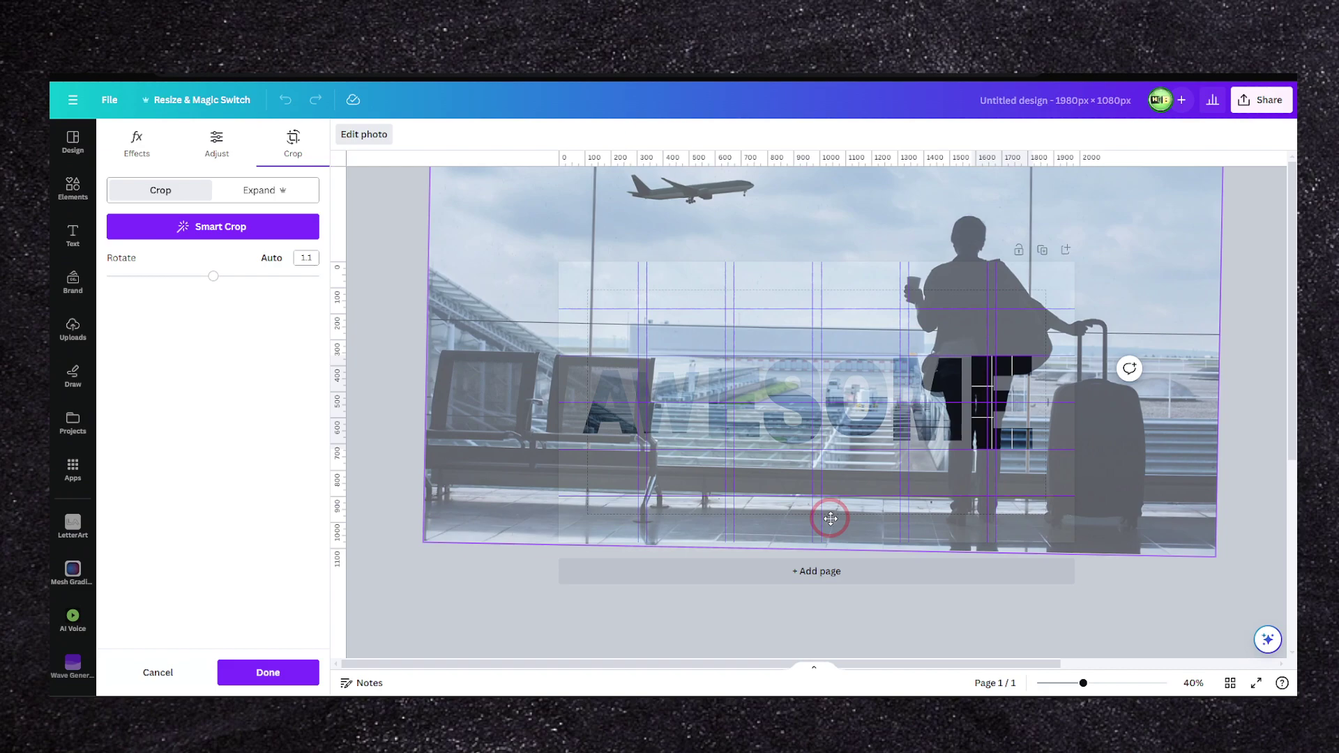
drag(1212, 557, 1159, 521)
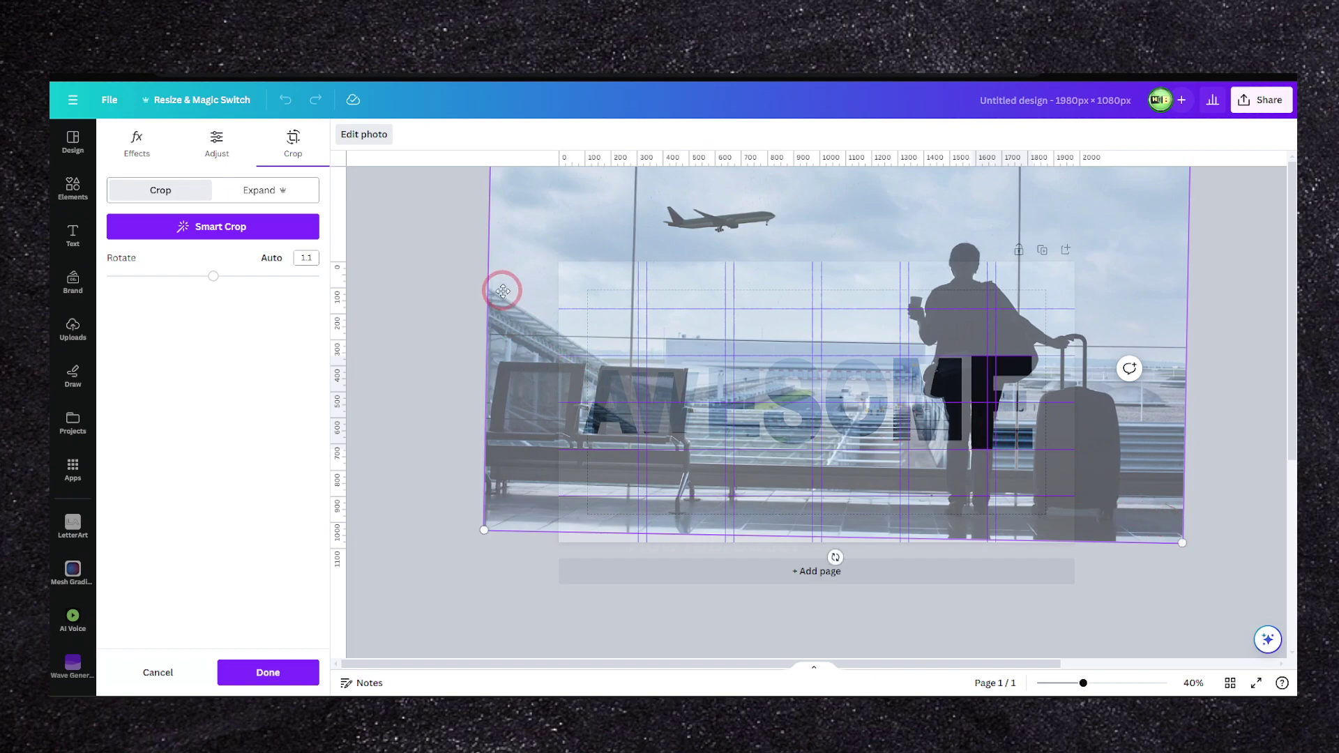
drag(876, 395, 919, 428)
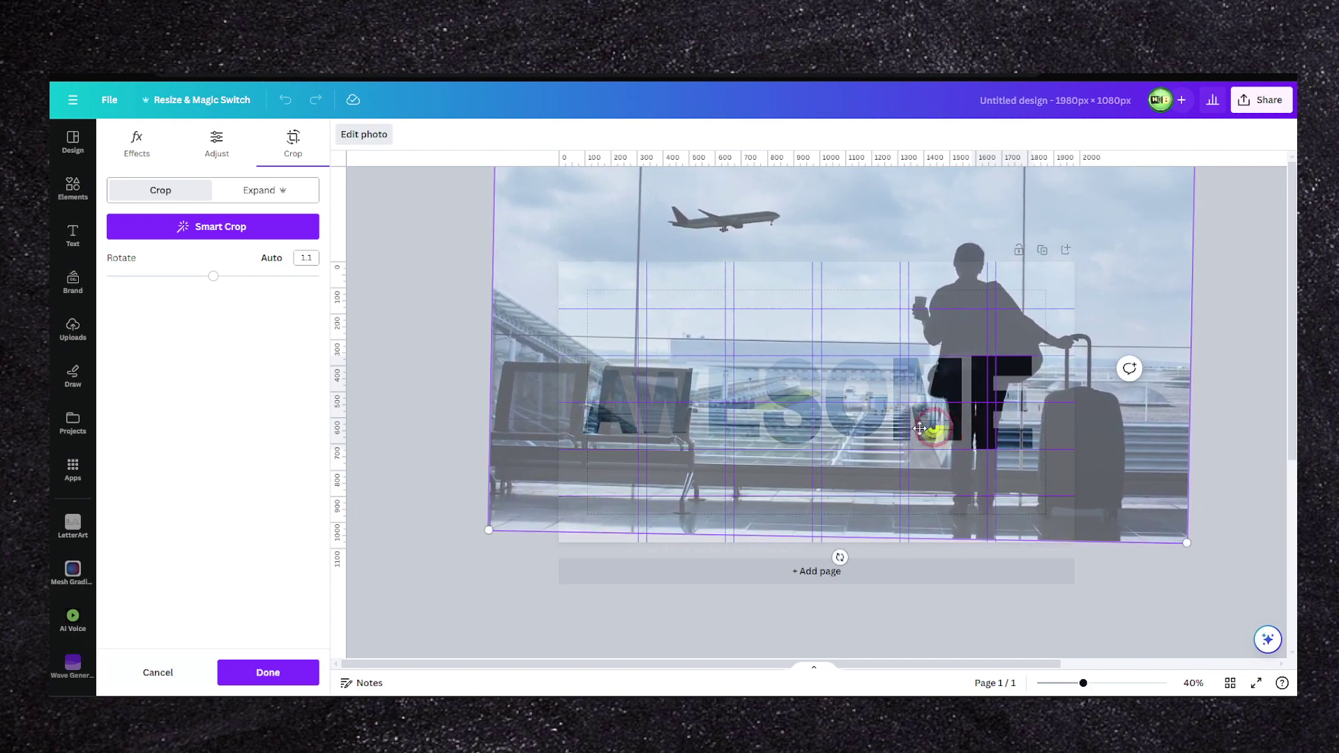
click(268, 663)
click(1127, 464)
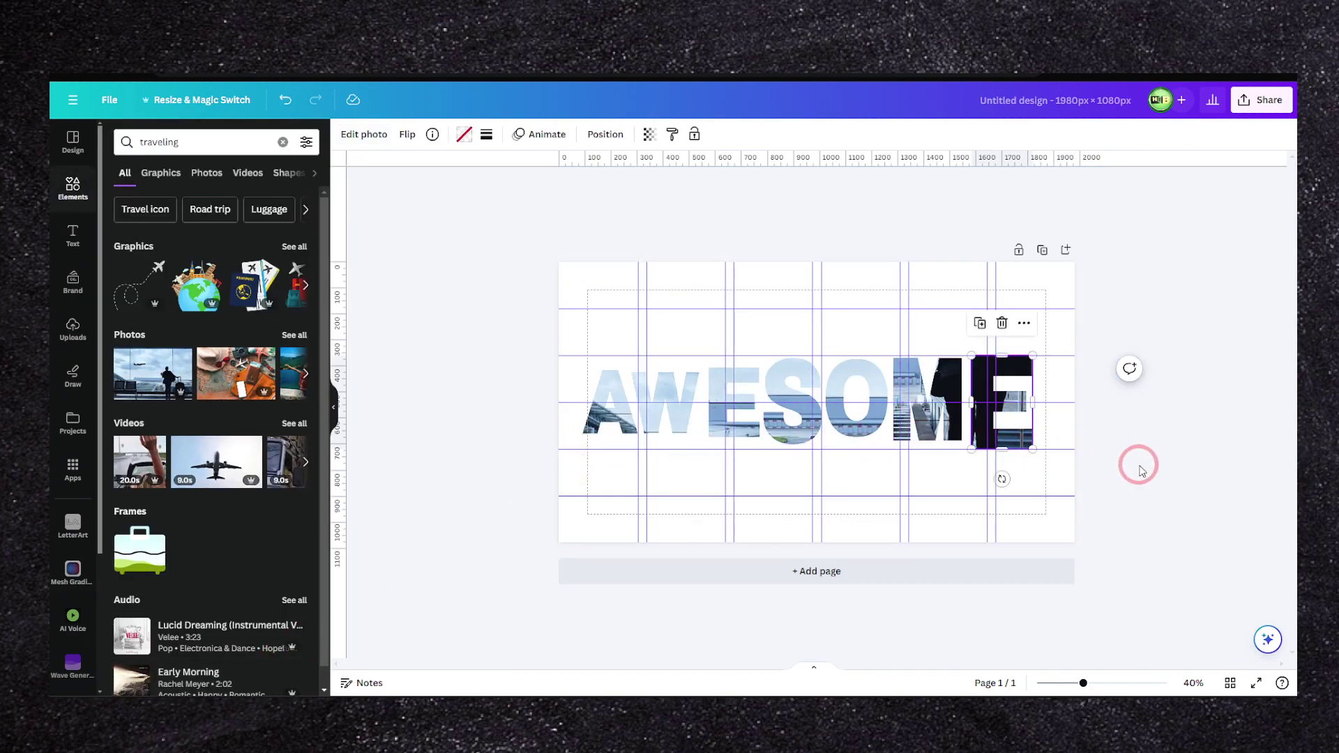
Step: Group all seven letter frames and shift the group slightly right to the page's right margin
drag(1165, 336, 514, 472)
right_click(676, 397)
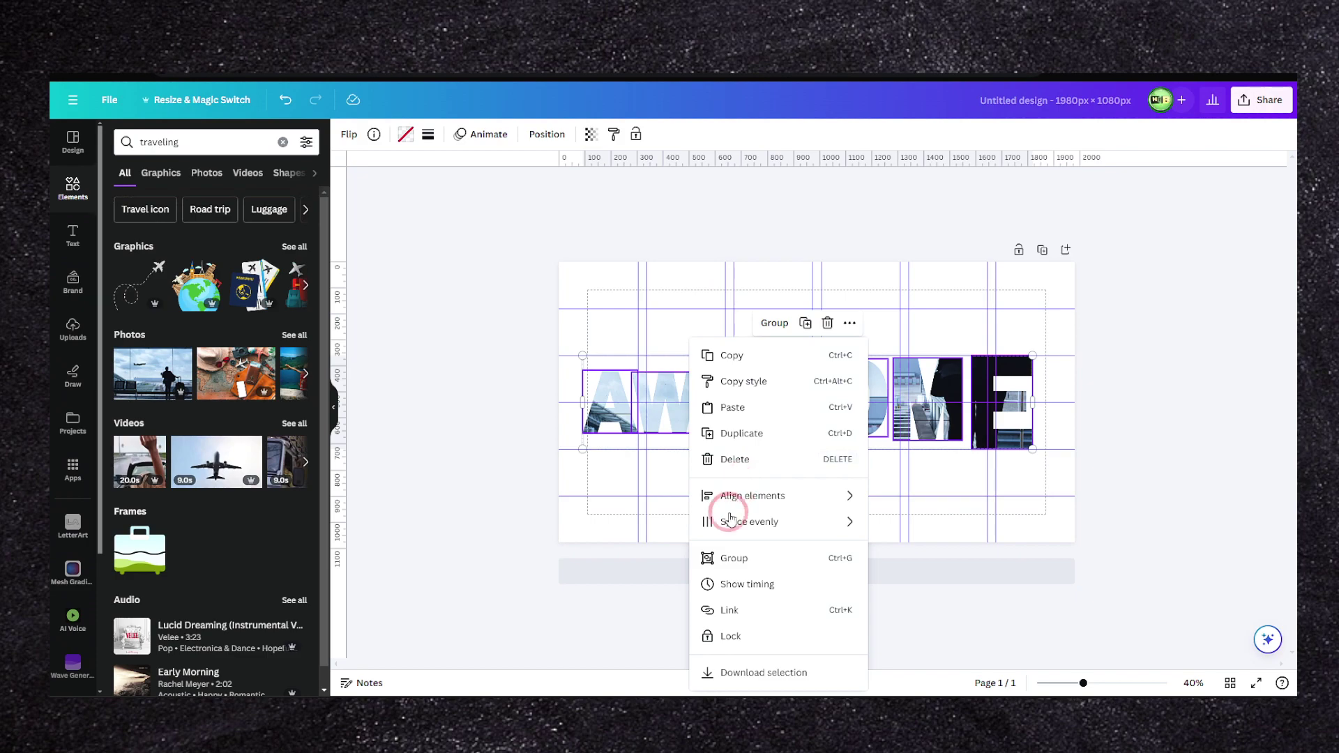
click(732, 558)
drag(753, 417, 766, 412)
Step: Hide the rulers, guides and margins, and deselect the lettering
click(109, 100)
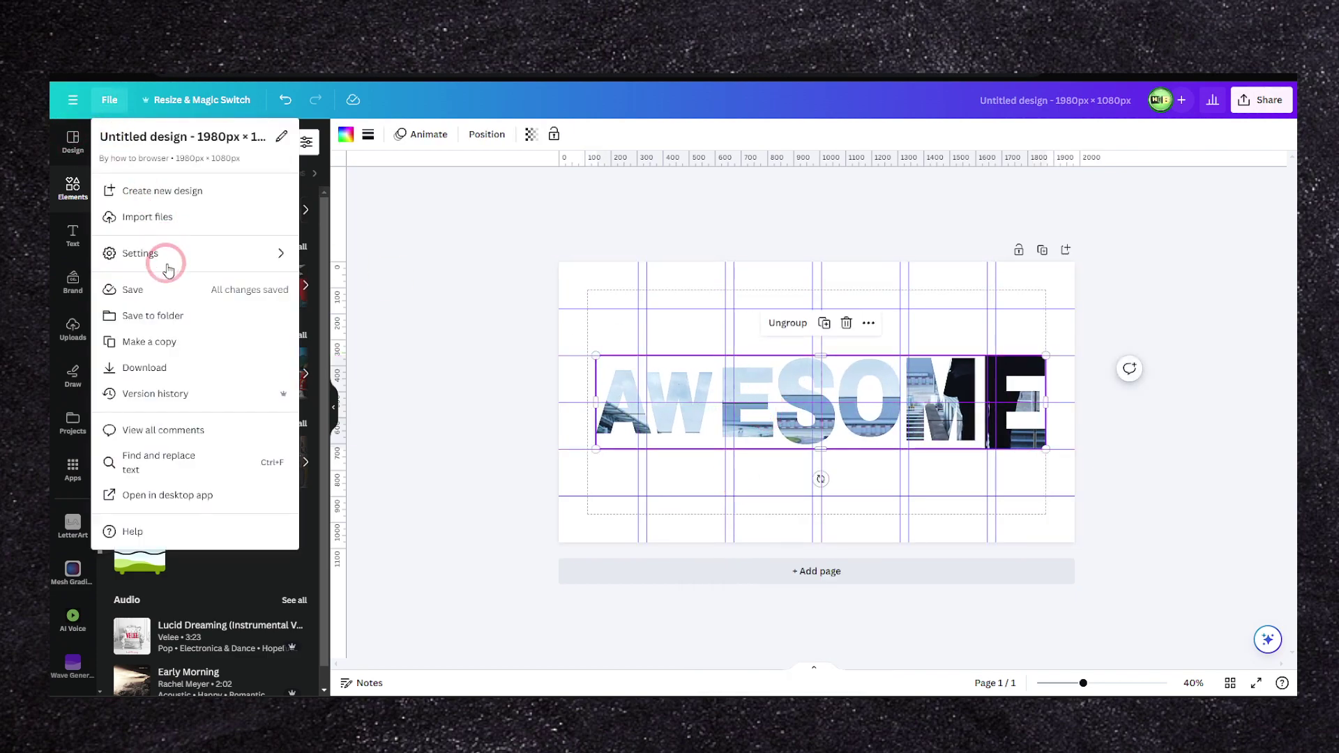
click(279, 254)
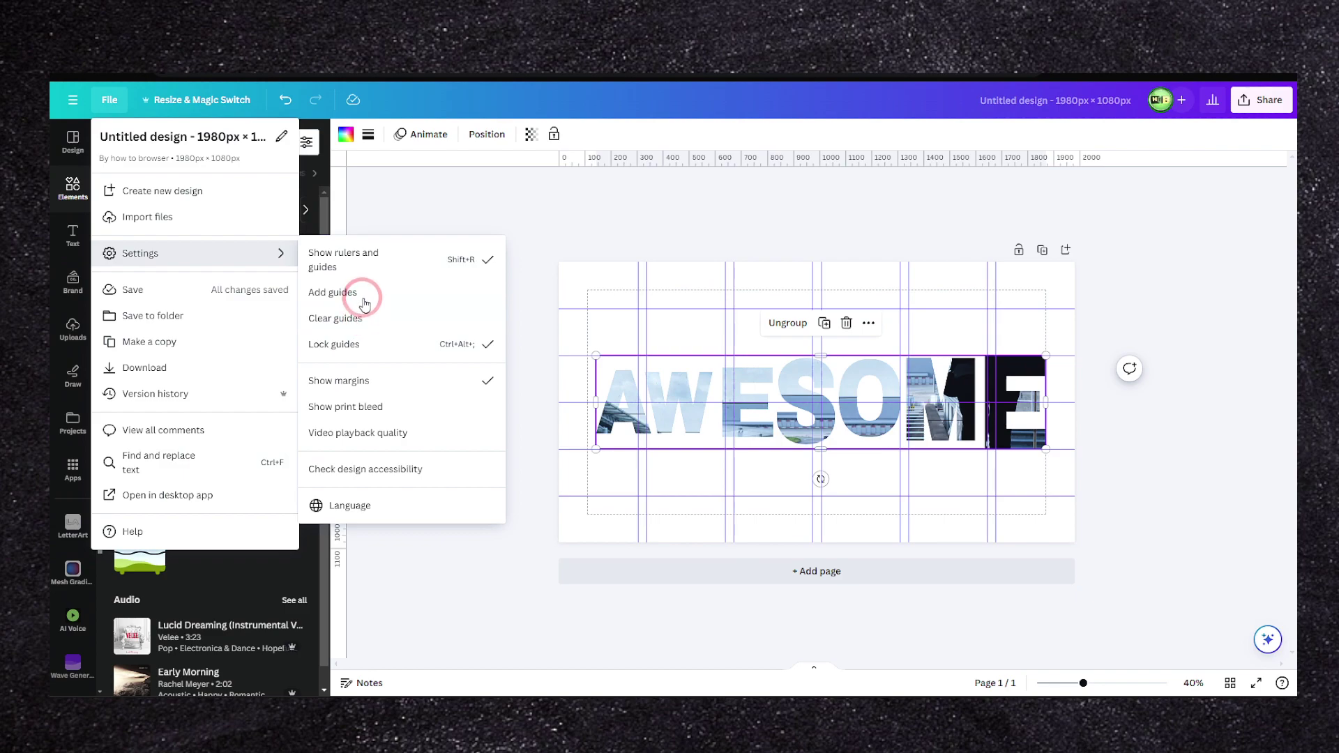
click(369, 274)
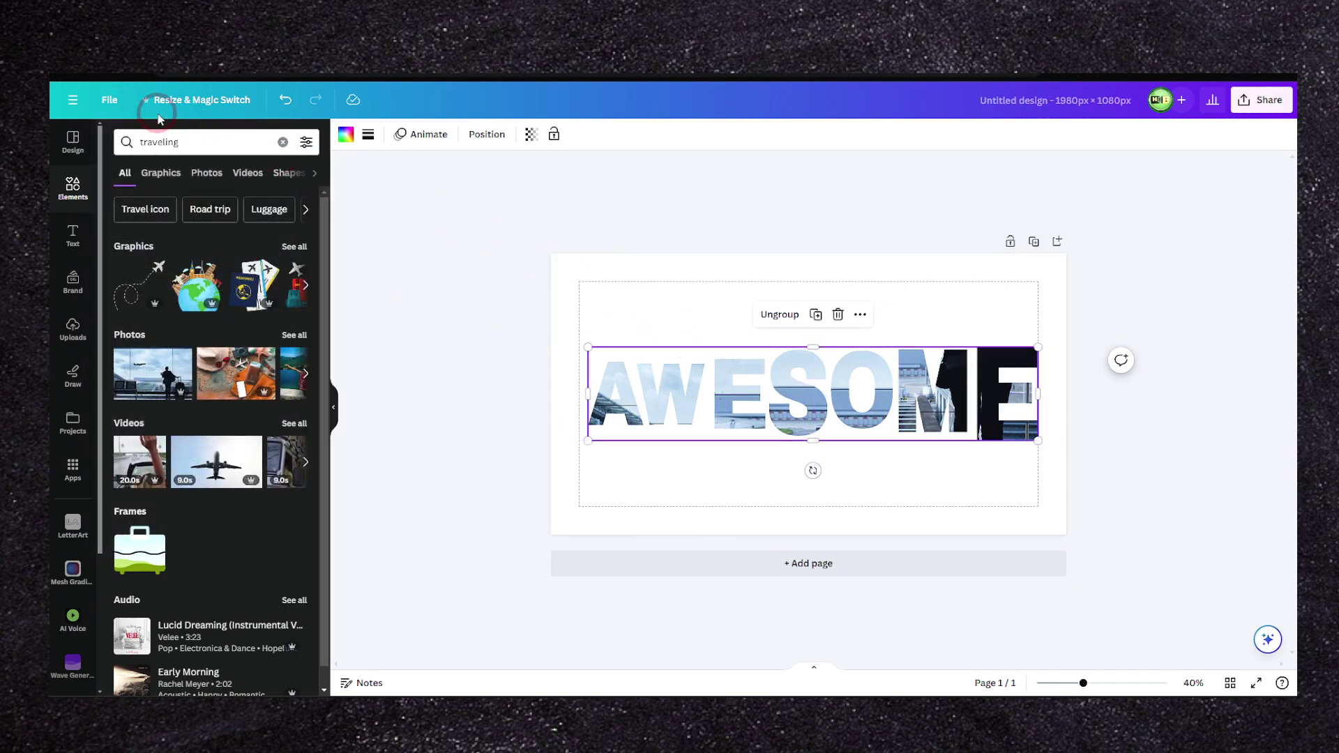
click(126, 139)
click(110, 100)
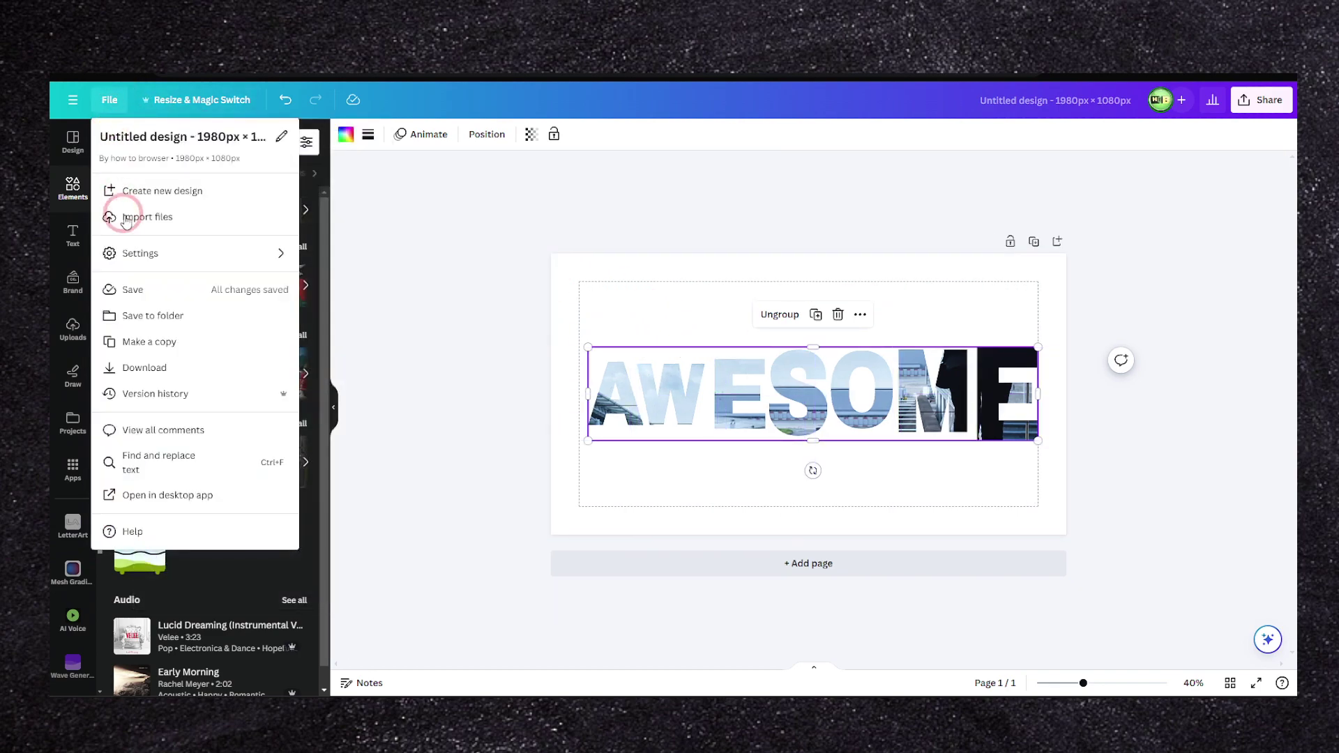
click(134, 254)
click(371, 317)
click(756, 323)
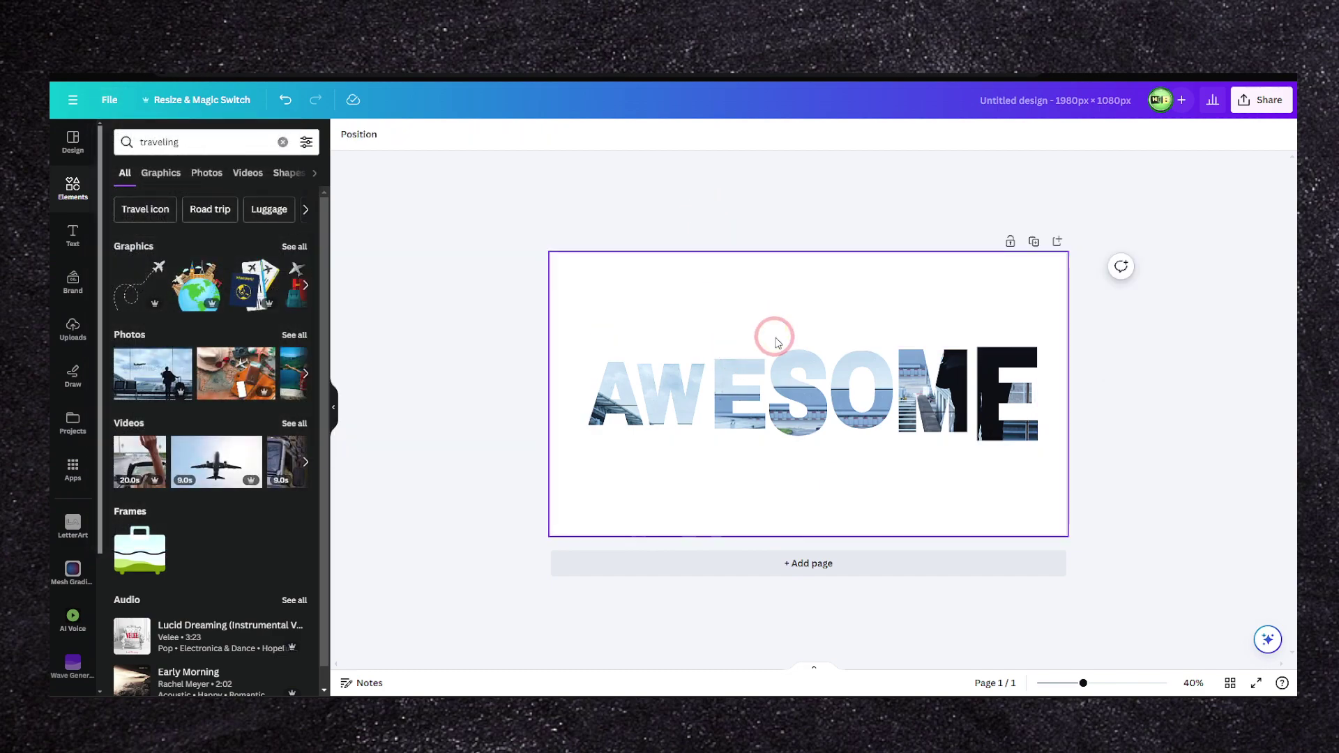
Step: Add the airport traveller photo to the page
drag(160, 367, 674, 333)
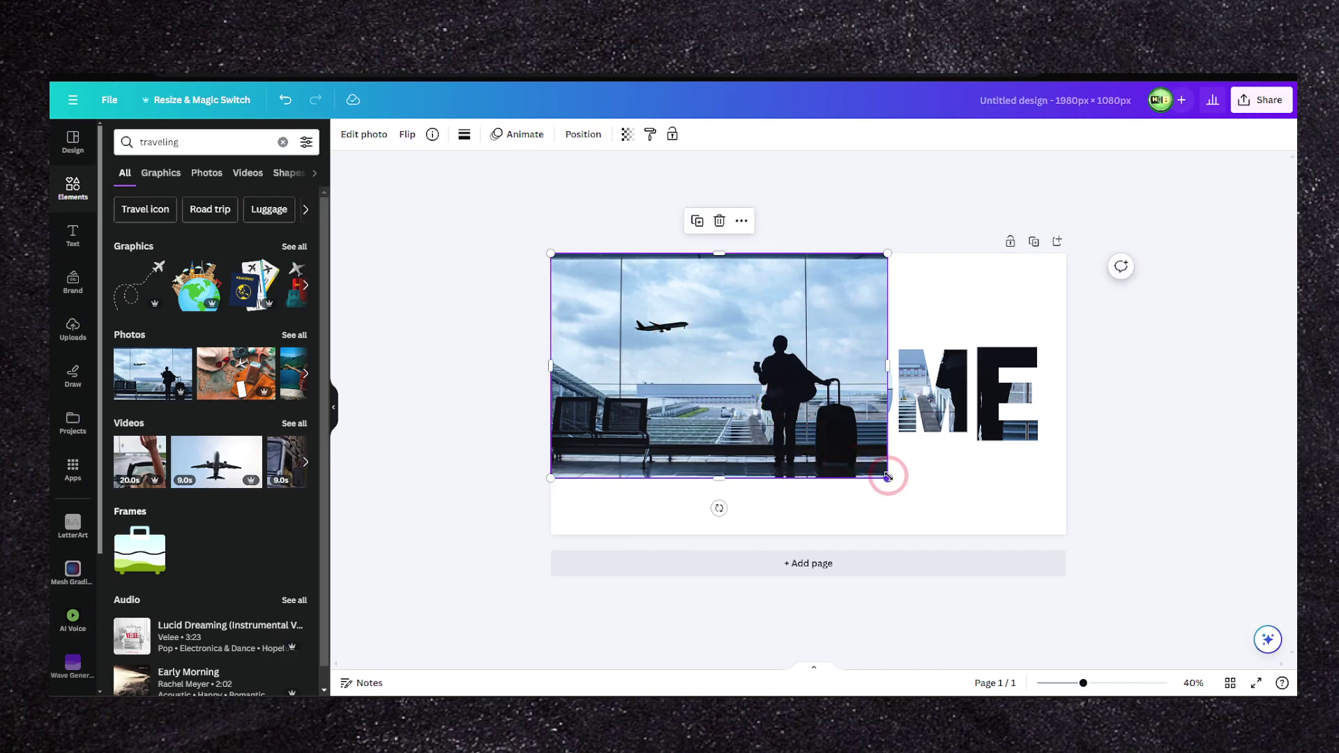
drag(887, 477, 1135, 642)
drag(1014, 508, 975, 446)
key(ctrl+z)
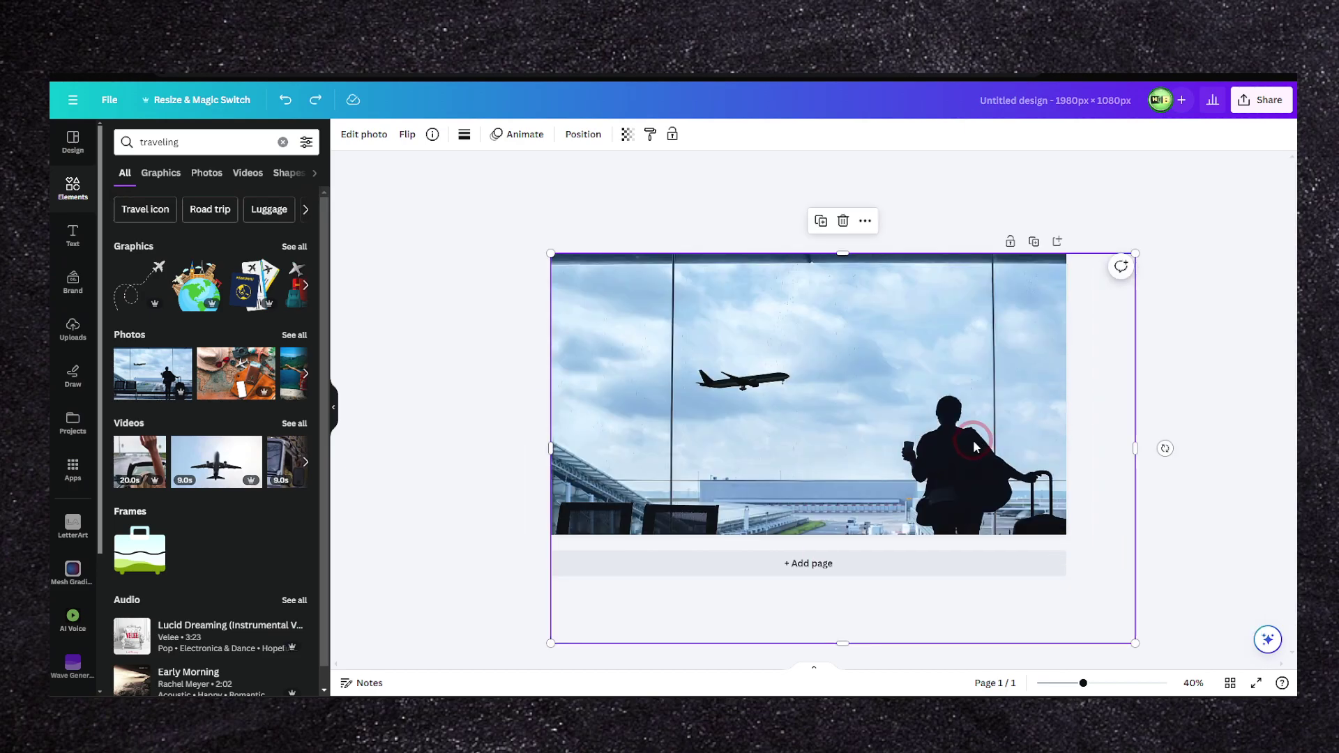
key(ctrl+z)
Step: Enlarge the added airport photo and position it to cover the whole page
drag(887, 478, 1083, 607)
drag(1016, 481, 945, 370)
click(976, 508)
click(1129, 478)
drag(1006, 485, 1121, 363)
click(1056, 505)
drag(976, 483, 1013, 315)
key(ctrl+z)
mouse_move(1015, 510)
mouse_down()
mouse_move(986, 524)
mouse_move(1022, 524)
mouse_up()
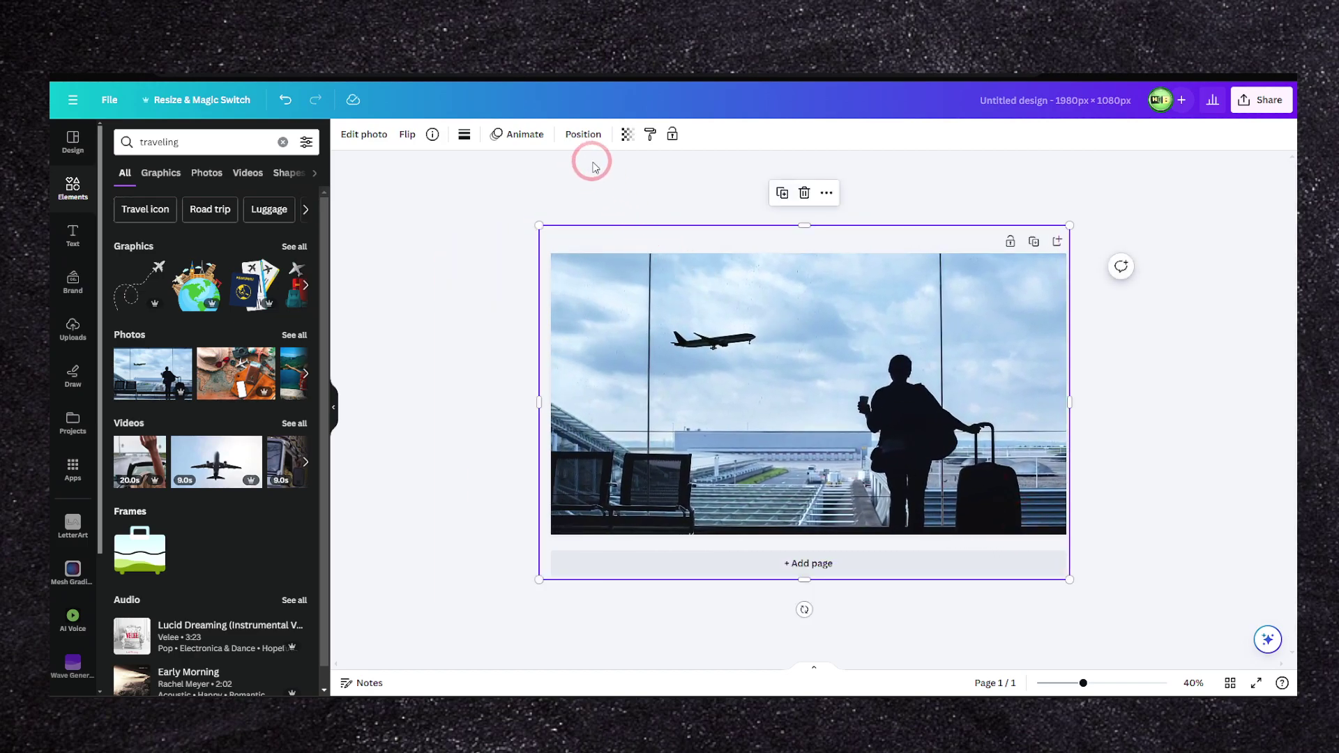
Step: Send the airport photo behind the AWESOME group, then enlarge and reposition it so the traveller stands behind the last letters
click(586, 136)
click(268, 143)
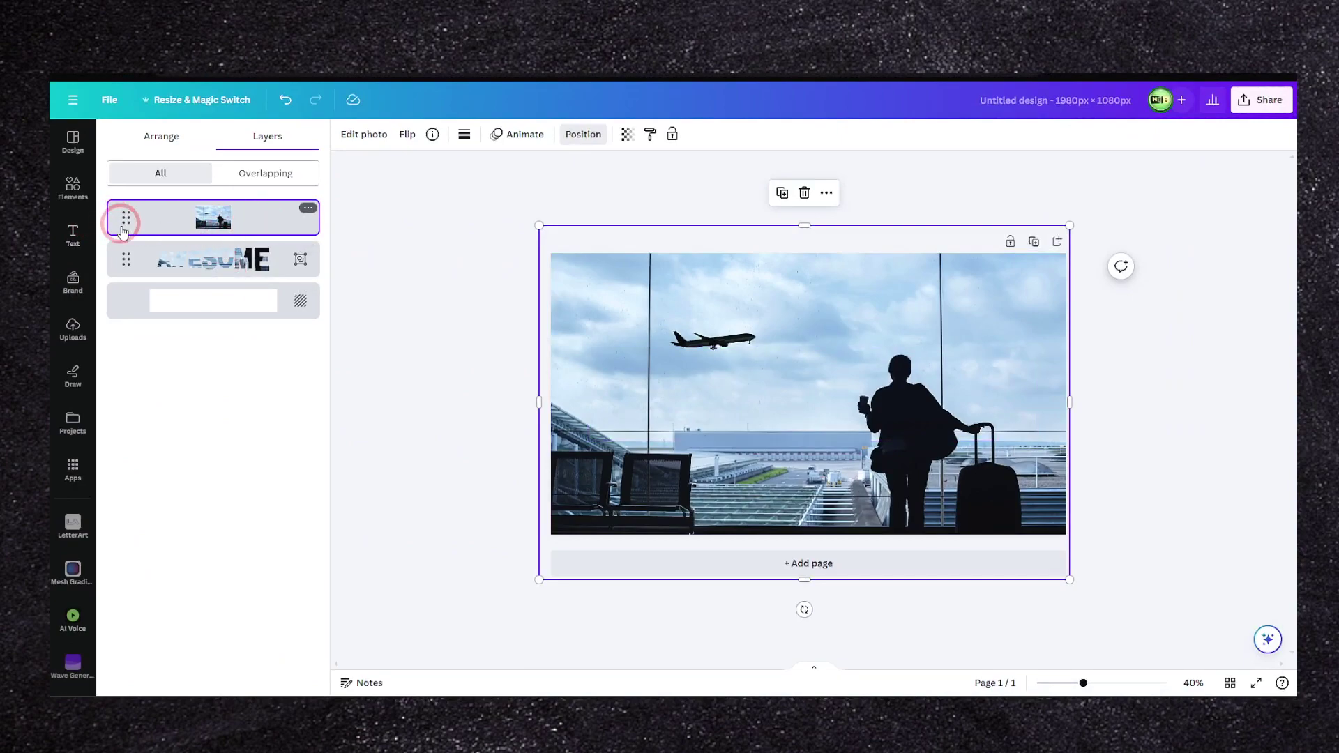
drag(123, 222, 123, 259)
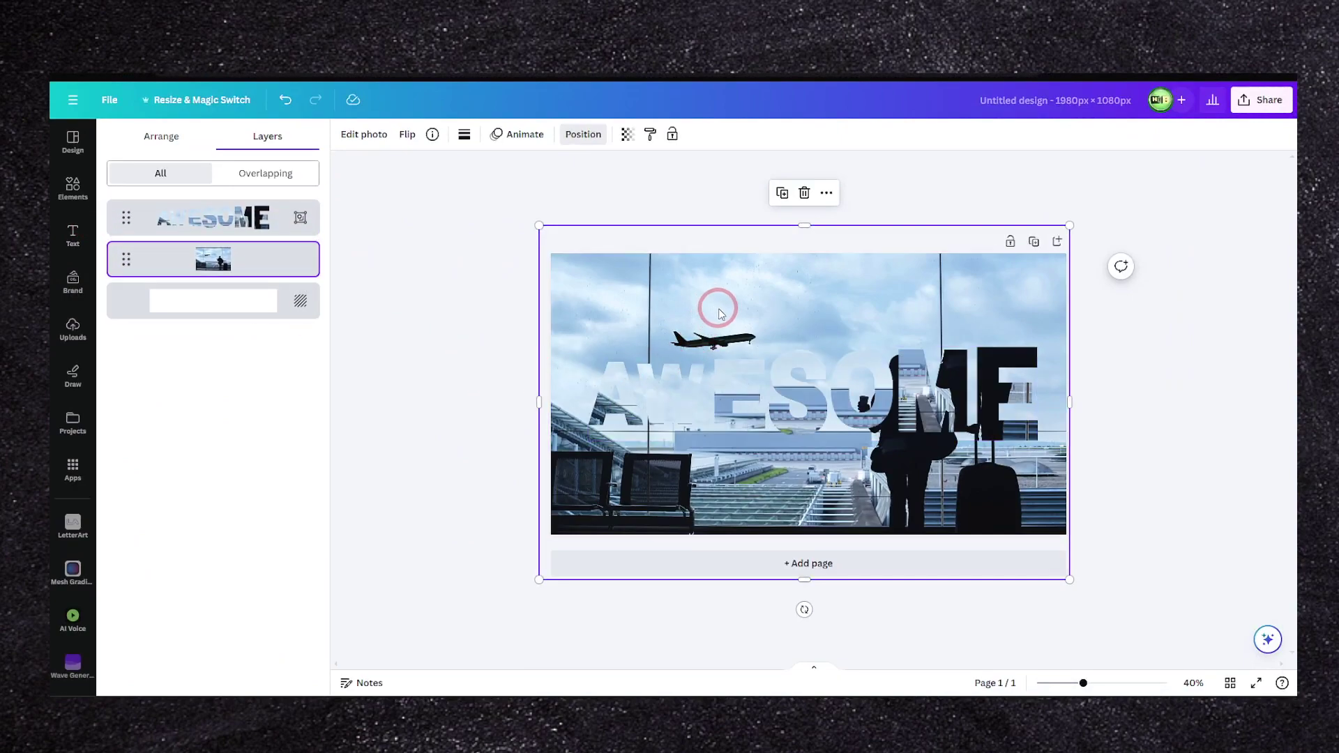
drag(875, 305, 586, 404)
click(956, 574)
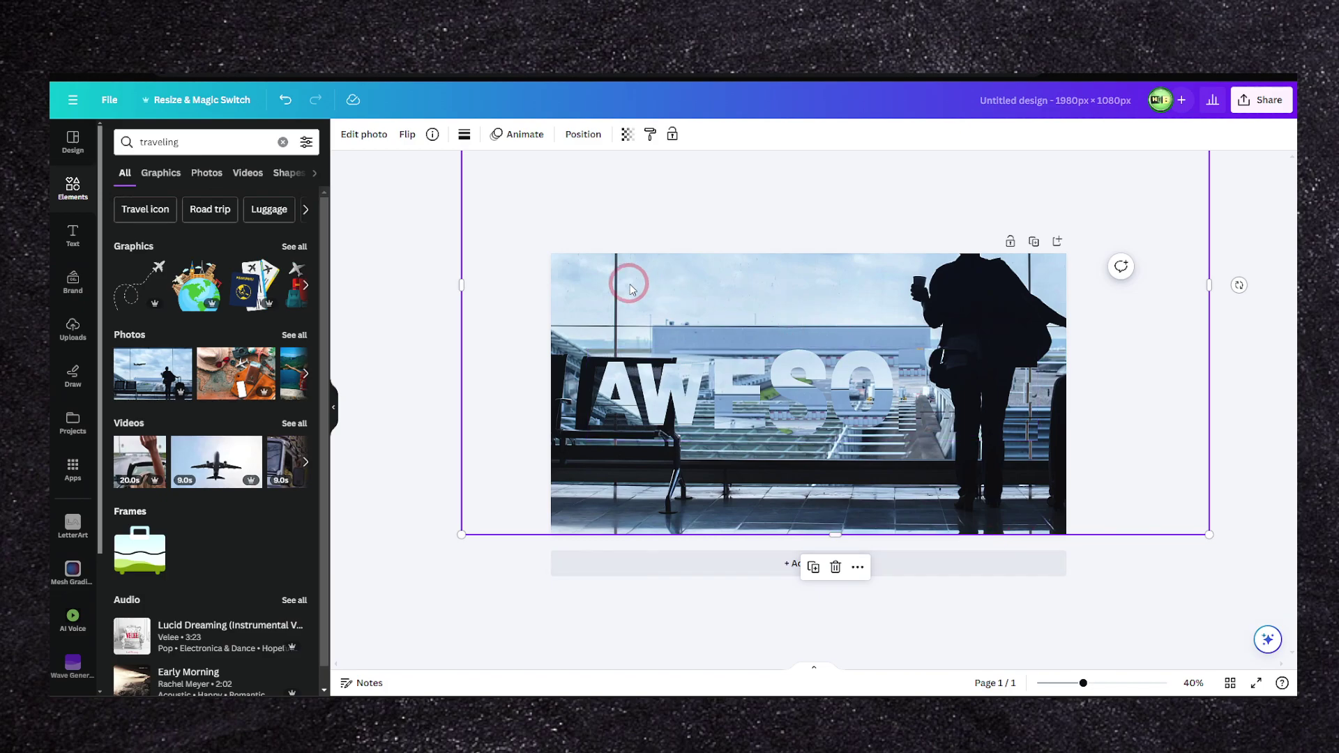
Step: Try out a different transparency for the background photo
click(628, 136)
drag(596, 190, 847, 207)
click(520, 237)
Step: Clear the element search, add a square shape and fill it with the near-black photo color
click(156, 143)
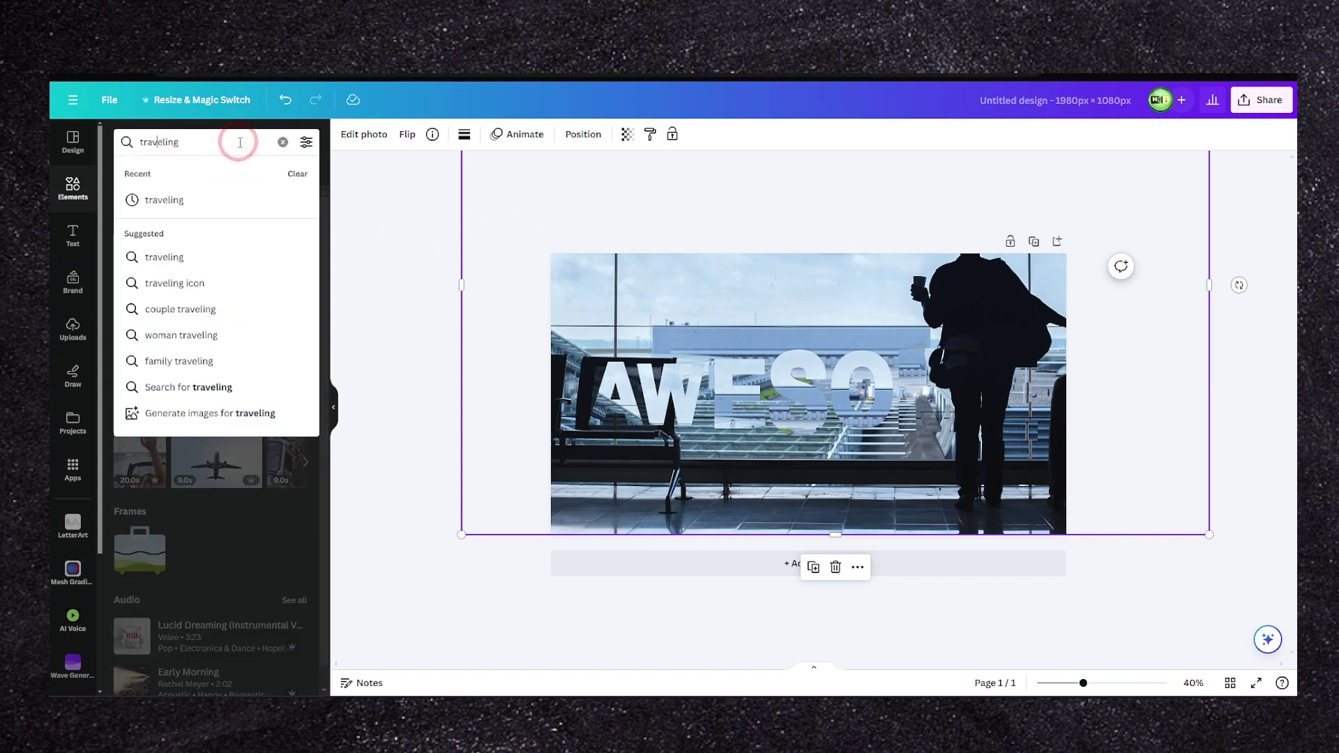
click(282, 143)
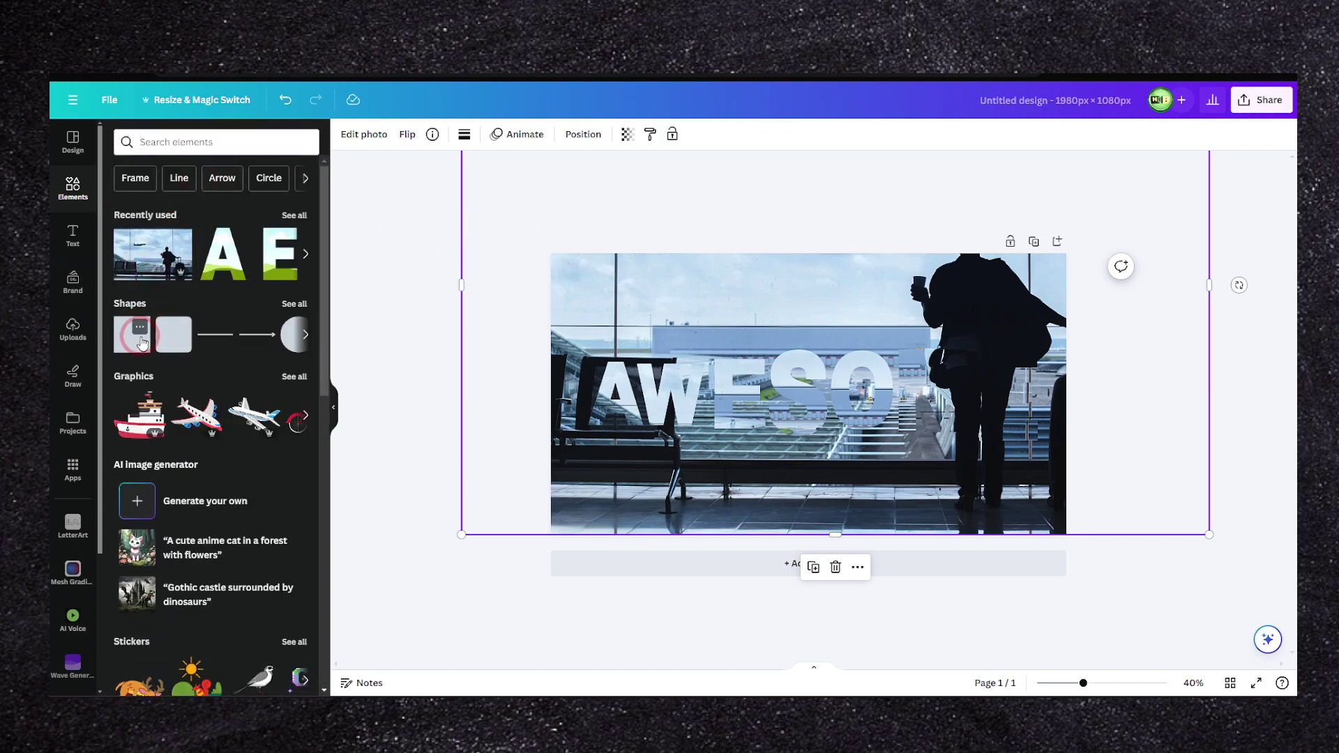
click(133, 335)
click(352, 103)
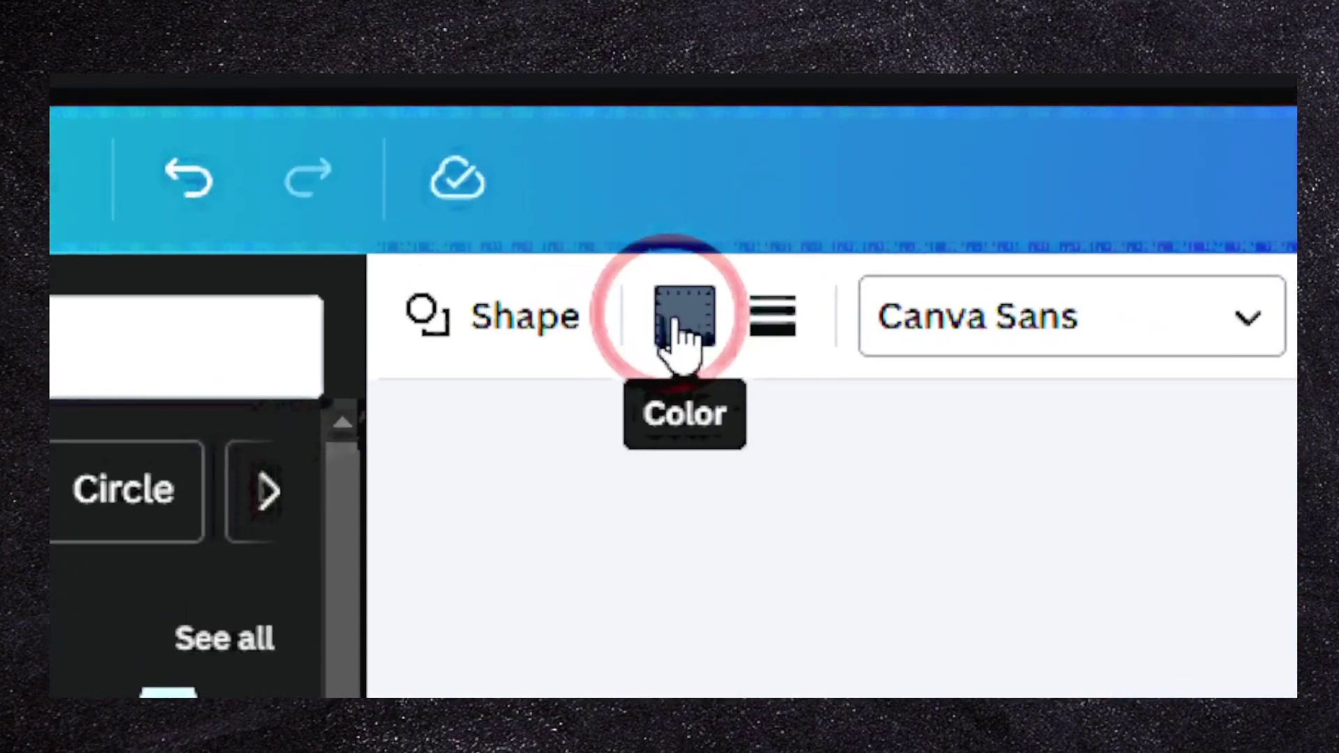
click(409, 136)
click(238, 394)
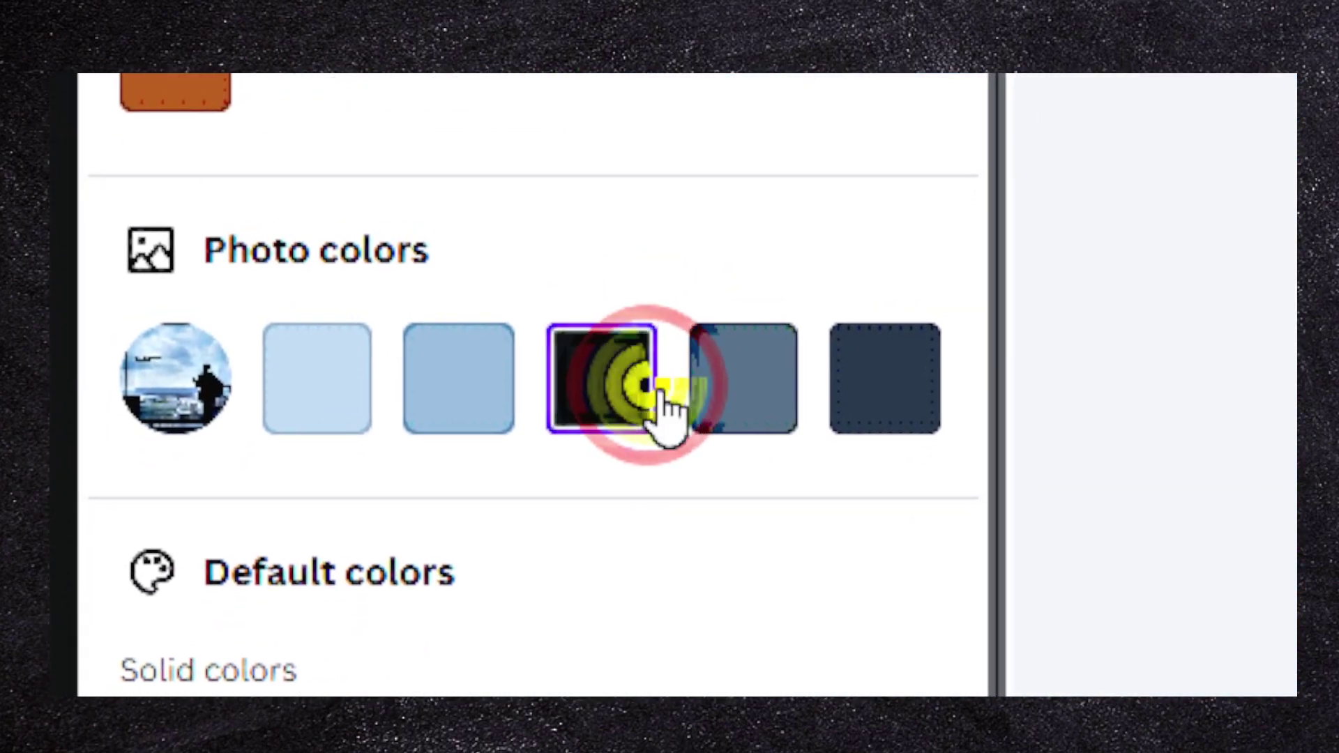
Step: Move the black square to the page's upper-left corner and stretch it to cover the entire page
drag(805, 387, 575, 314)
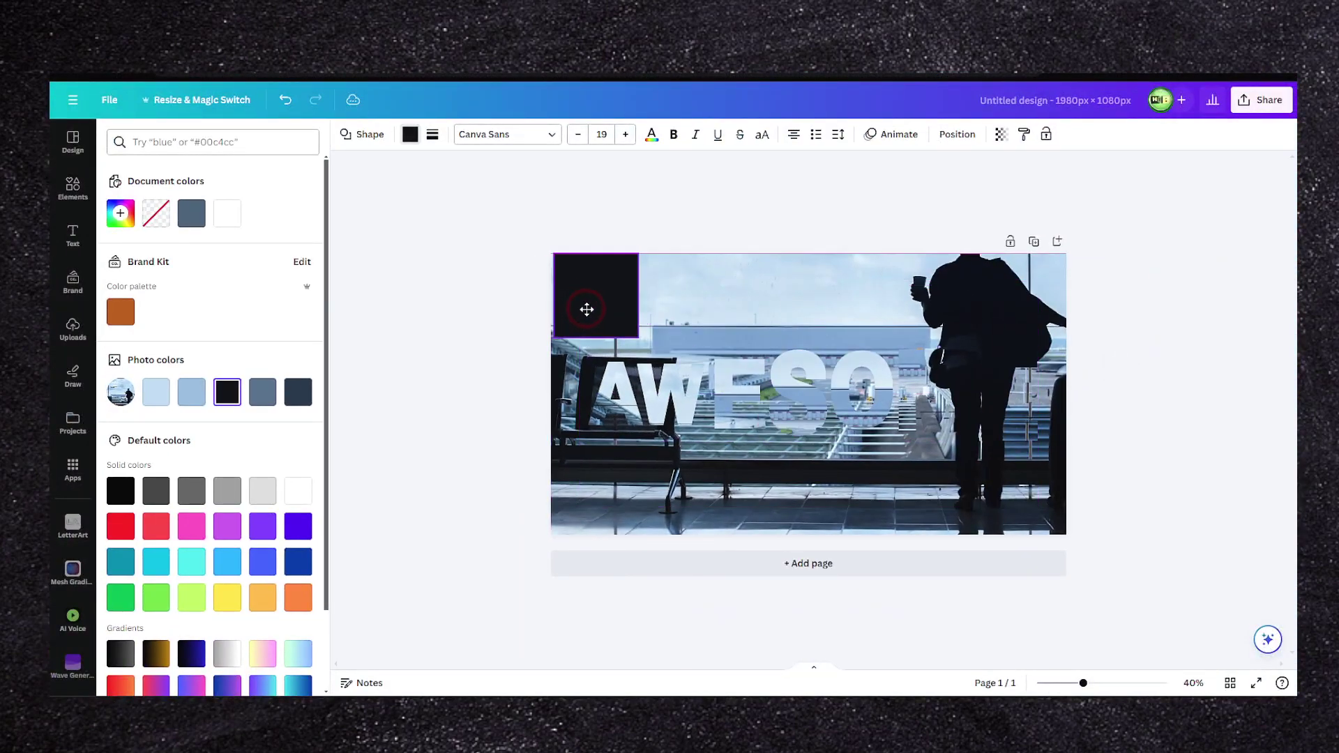
drag(631, 336, 1060, 534)
click(908, 365)
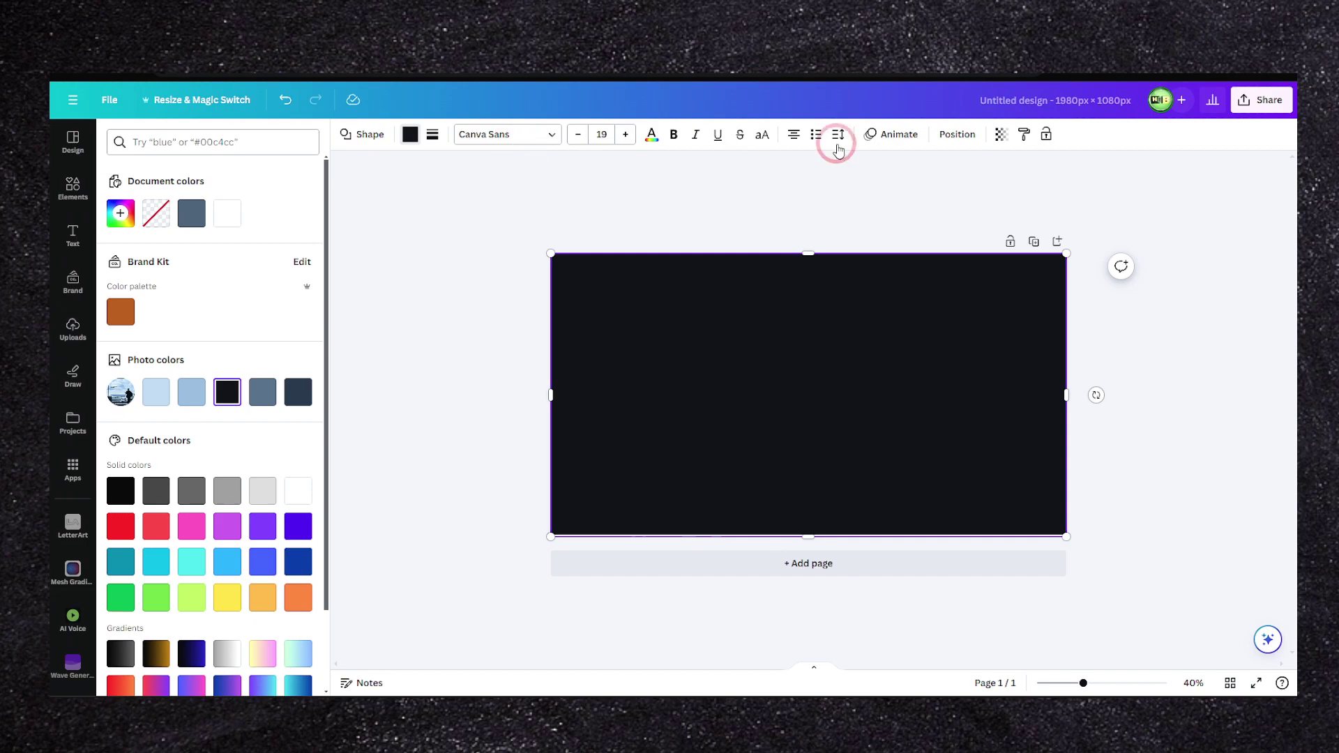
Step: Place the black shape between the AWESOME group and the photo, and set its transparency to about 62
click(957, 134)
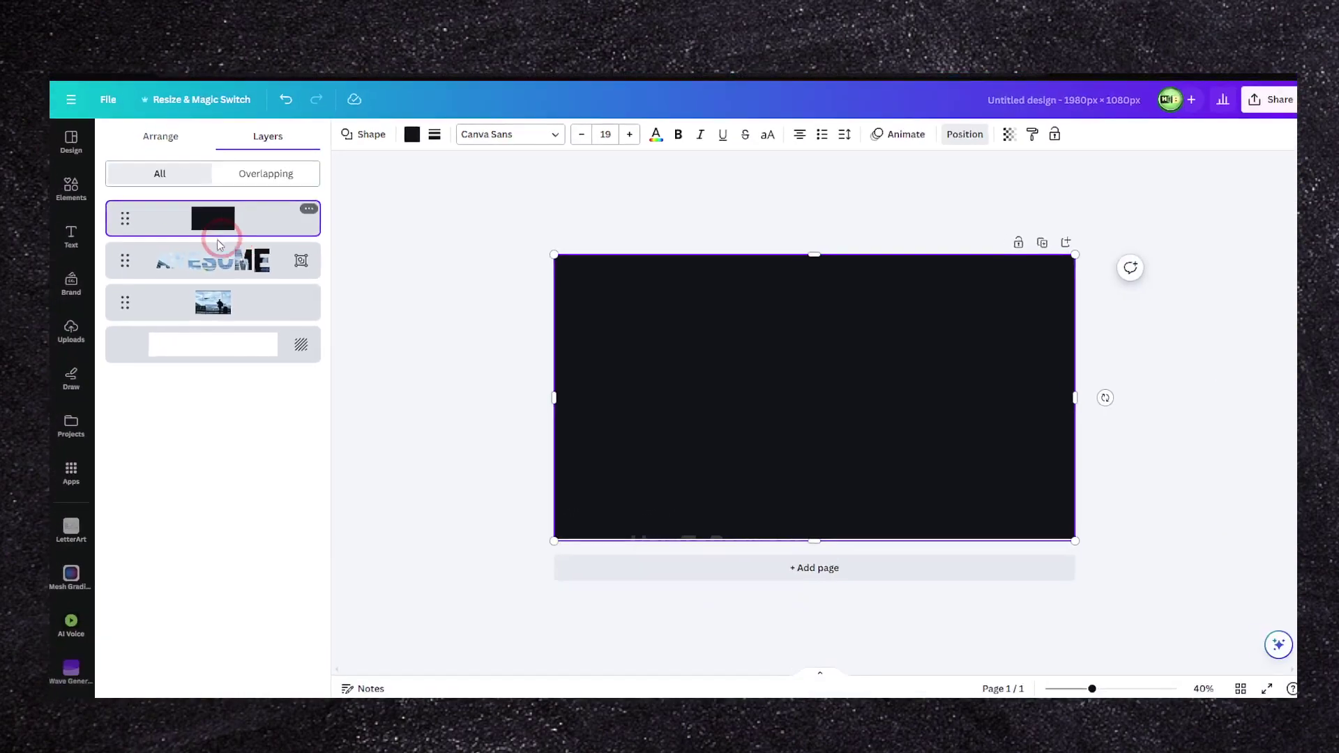
drag(129, 221, 136, 256)
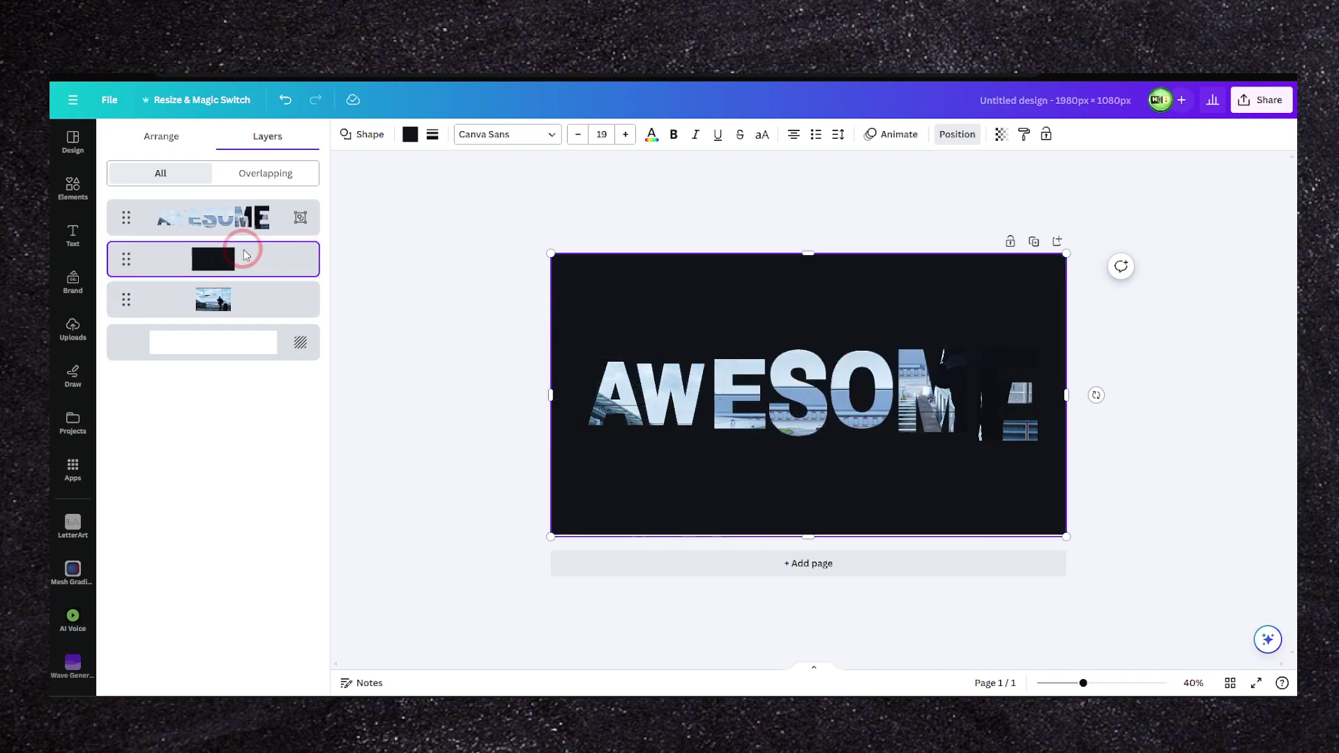
click(1001, 134)
mouse_move(954, 184)
mouse_down()
mouse_move(917, 185)
mouse_move(949, 198)
mouse_up()
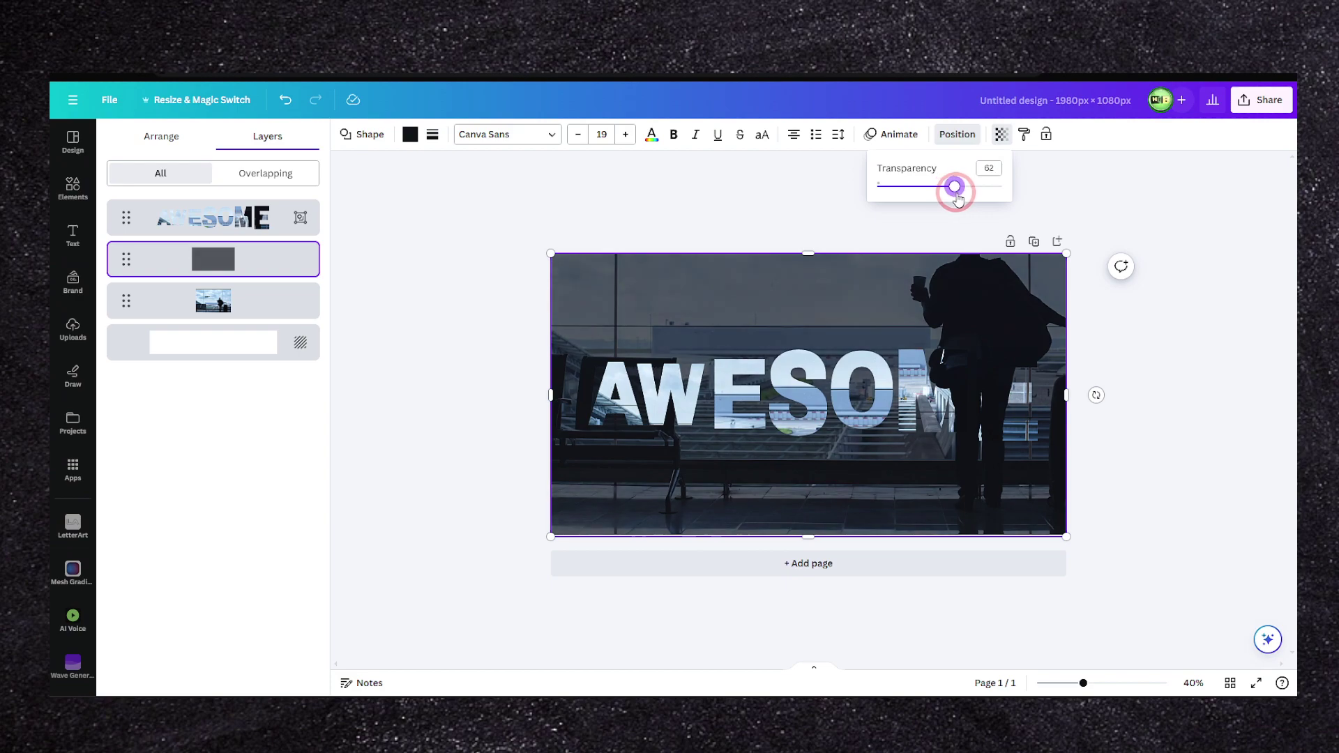
Step: Move the photo inside the final E slightly upward to blend with the background silhouette, and apply the crop
click(999, 412)
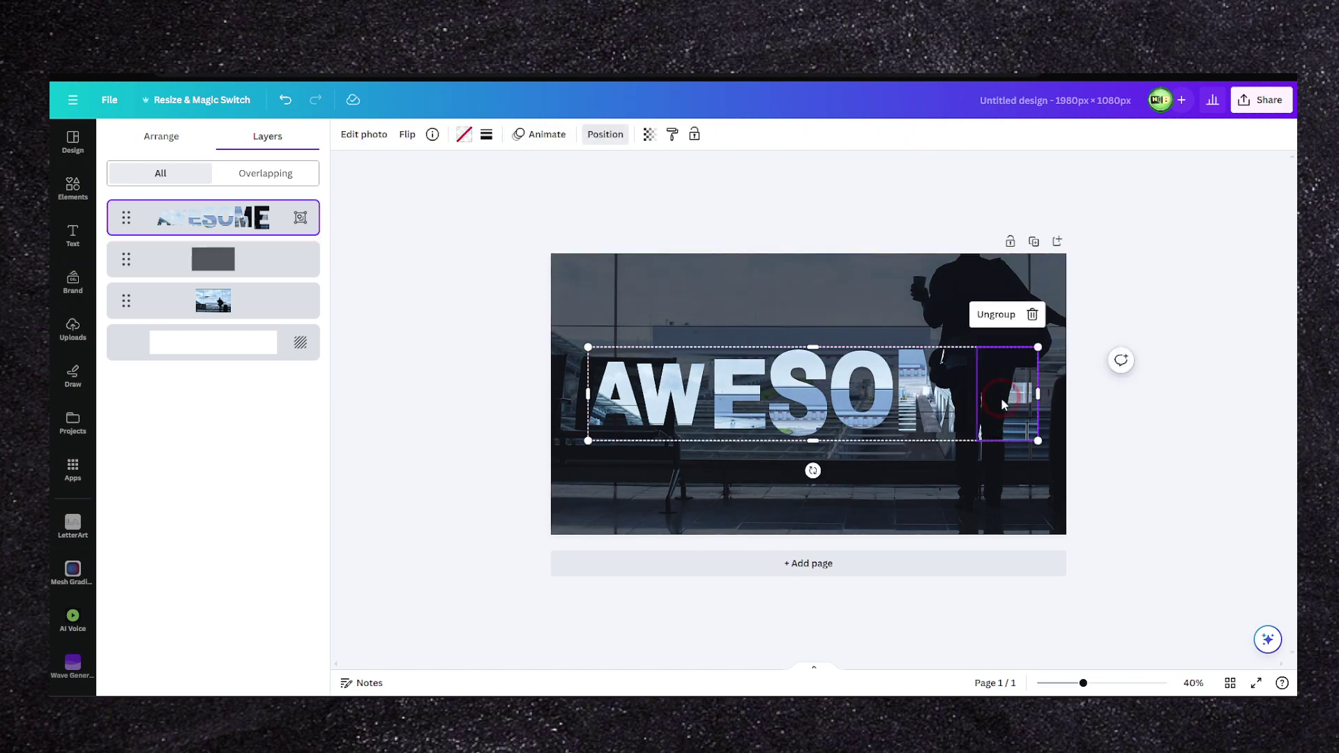
double_click(1006, 403)
mouse_move(1011, 391)
mouse_down()
mouse_move(1009, 359)
mouse_move(1007, 371)
mouse_up()
click(267, 672)
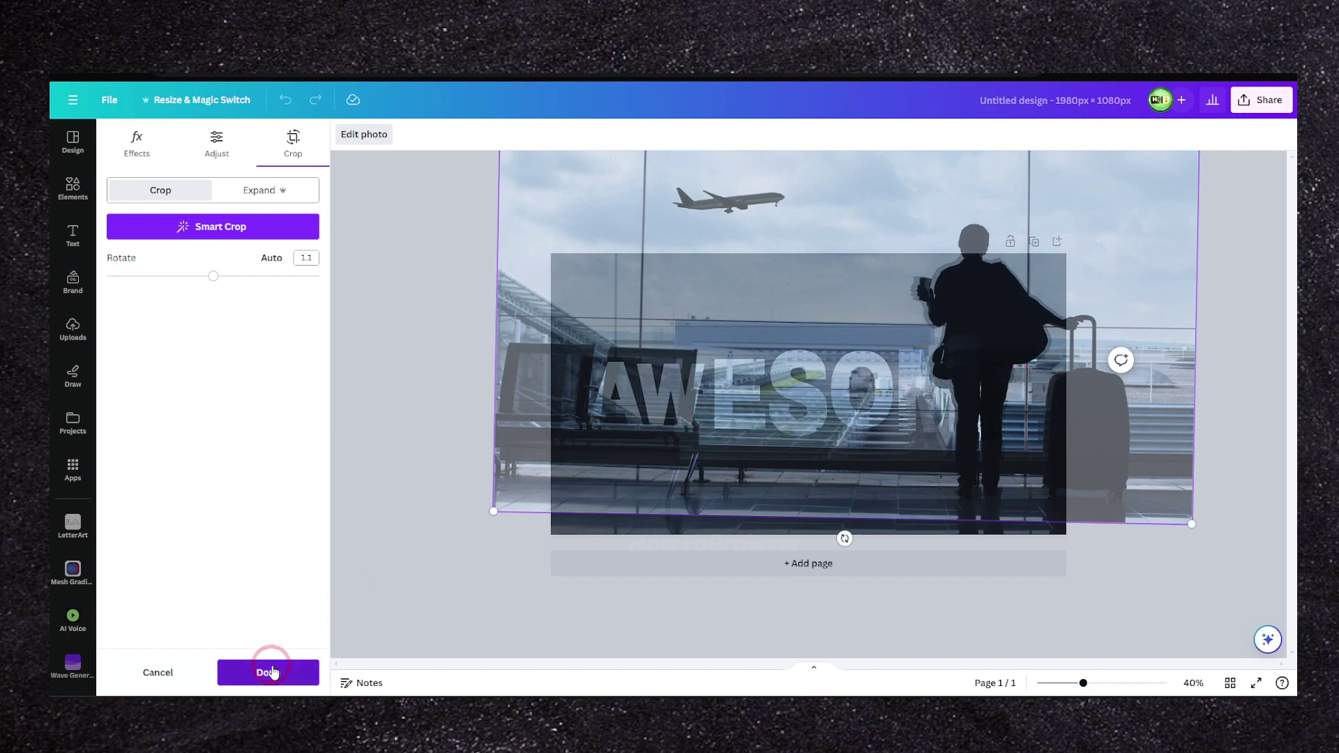
click(1198, 288)
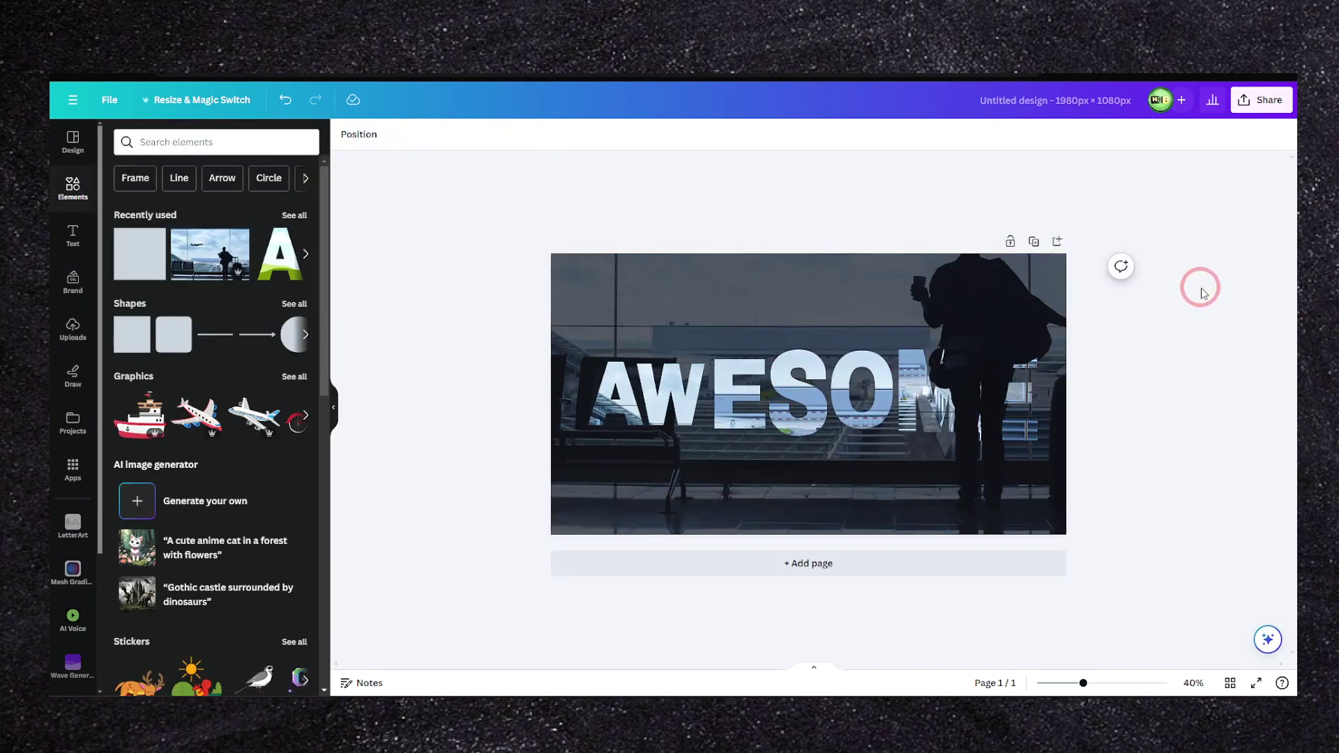